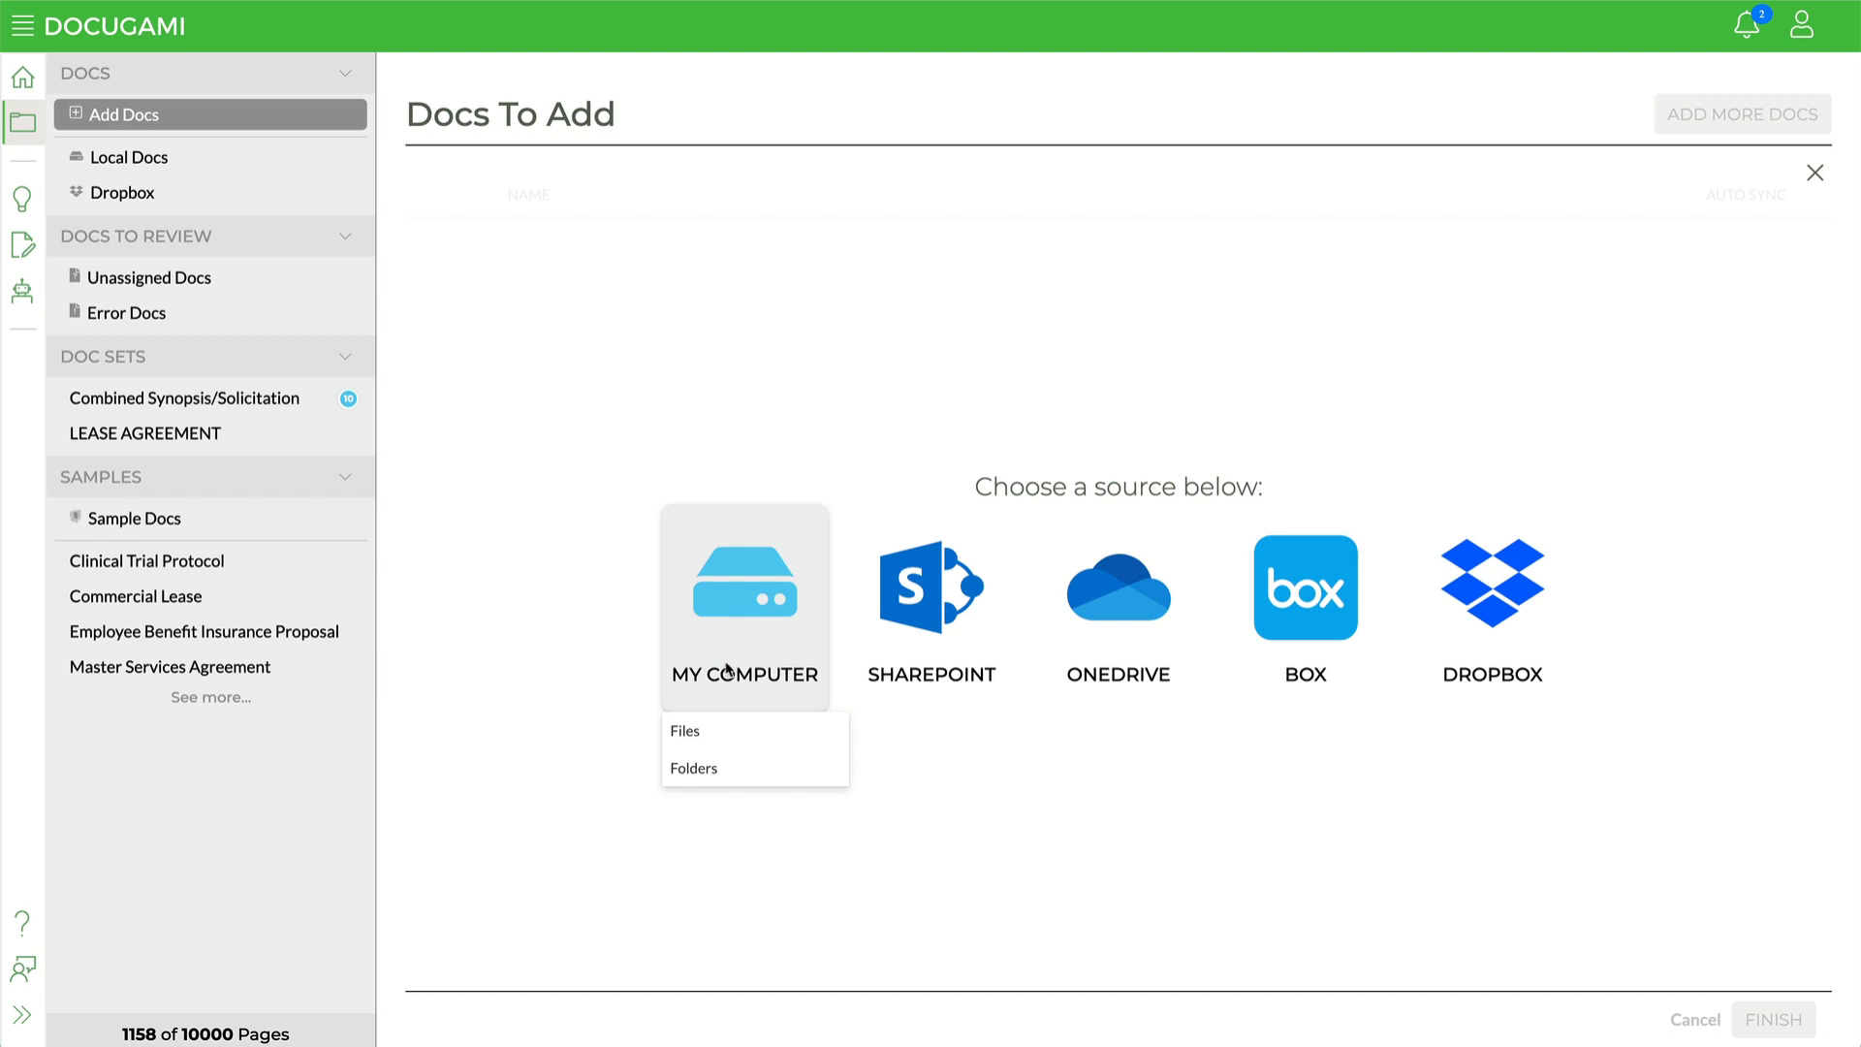
Step: Upload the MSAs folder from Knowledge Base > Documents on the computer, confirm the upload and finish adding the docs
click(695, 768)
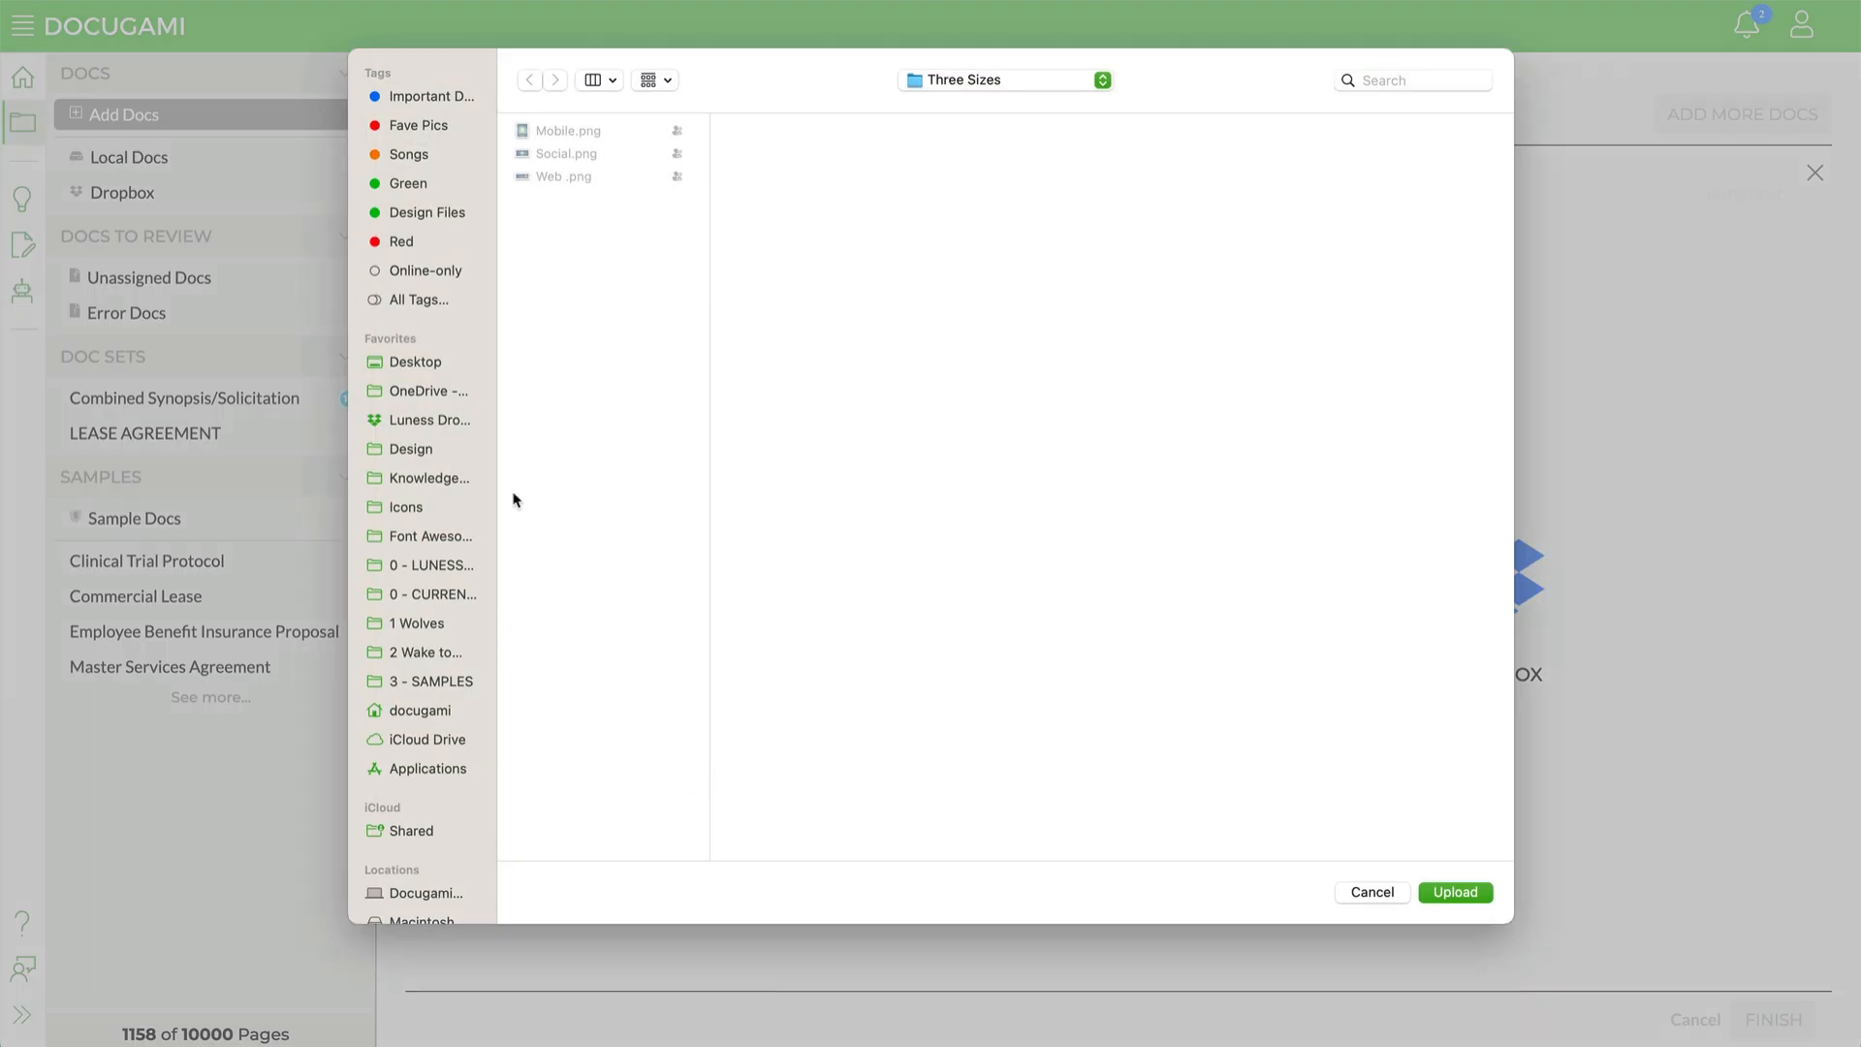
click(430, 478)
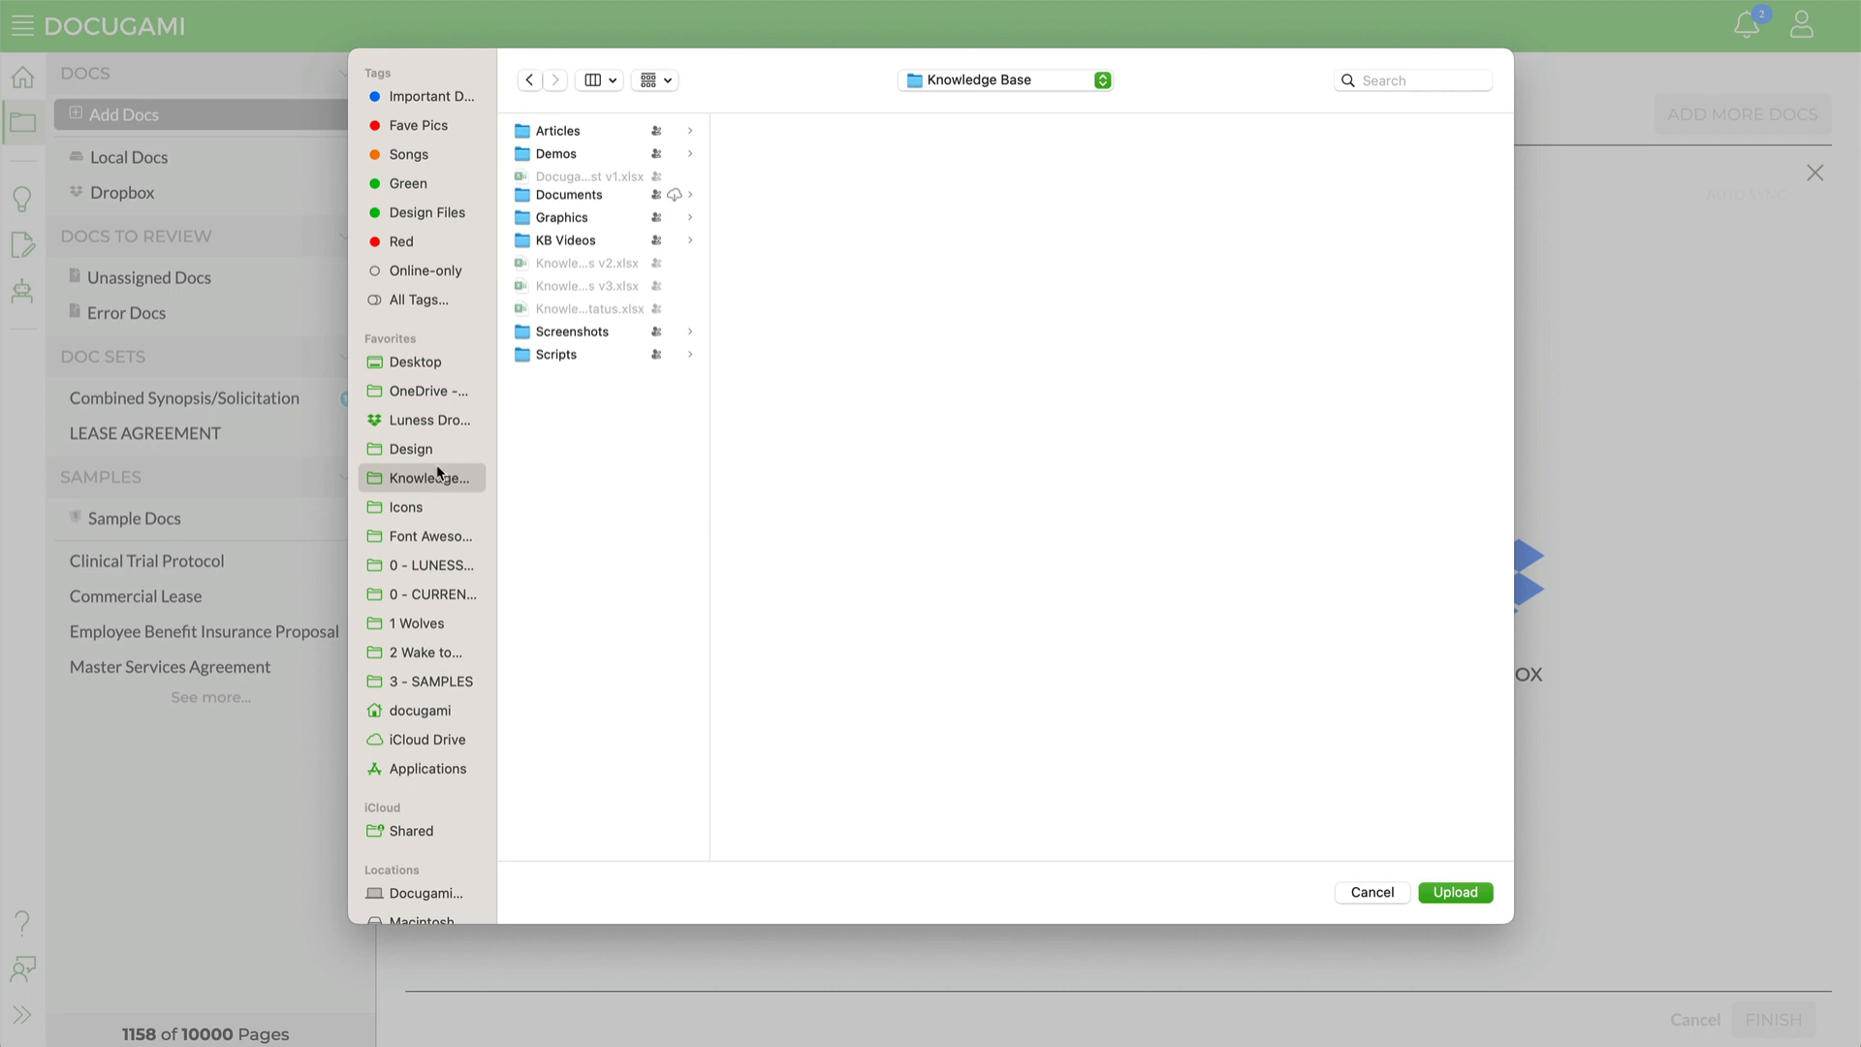
click(578, 203)
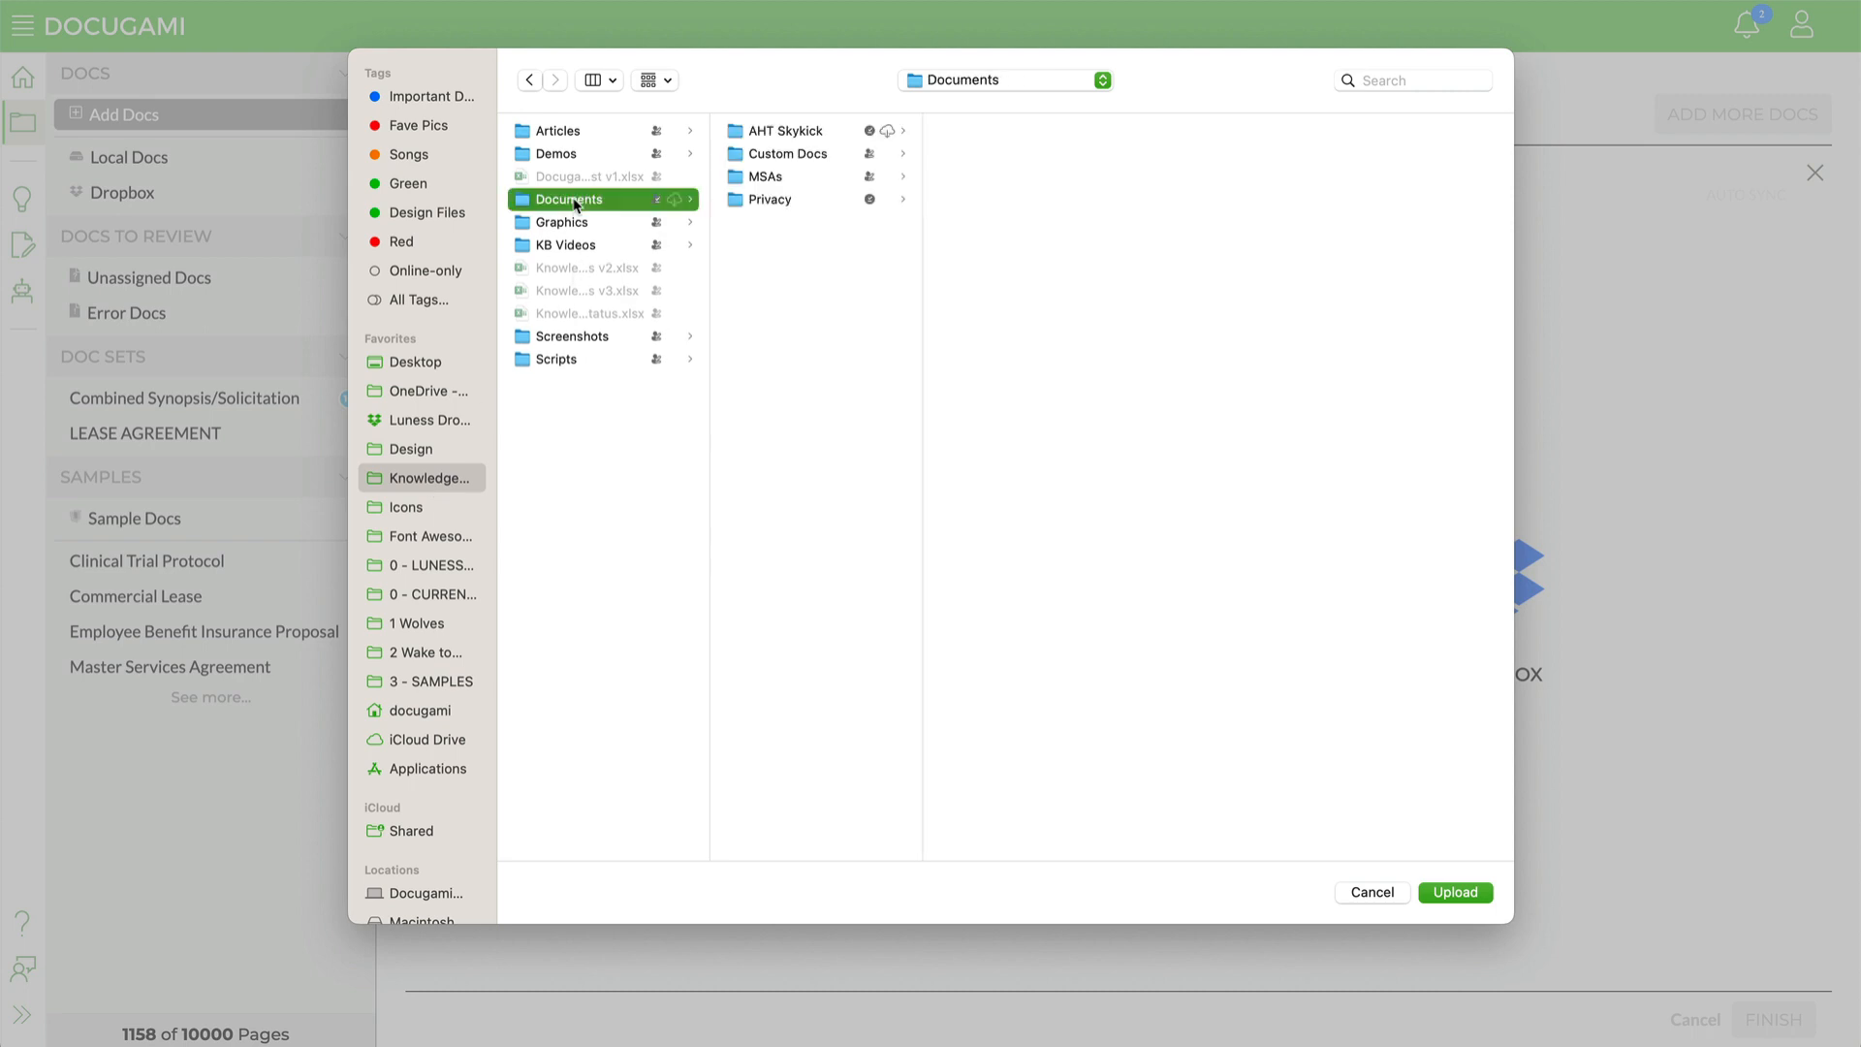
click(765, 178)
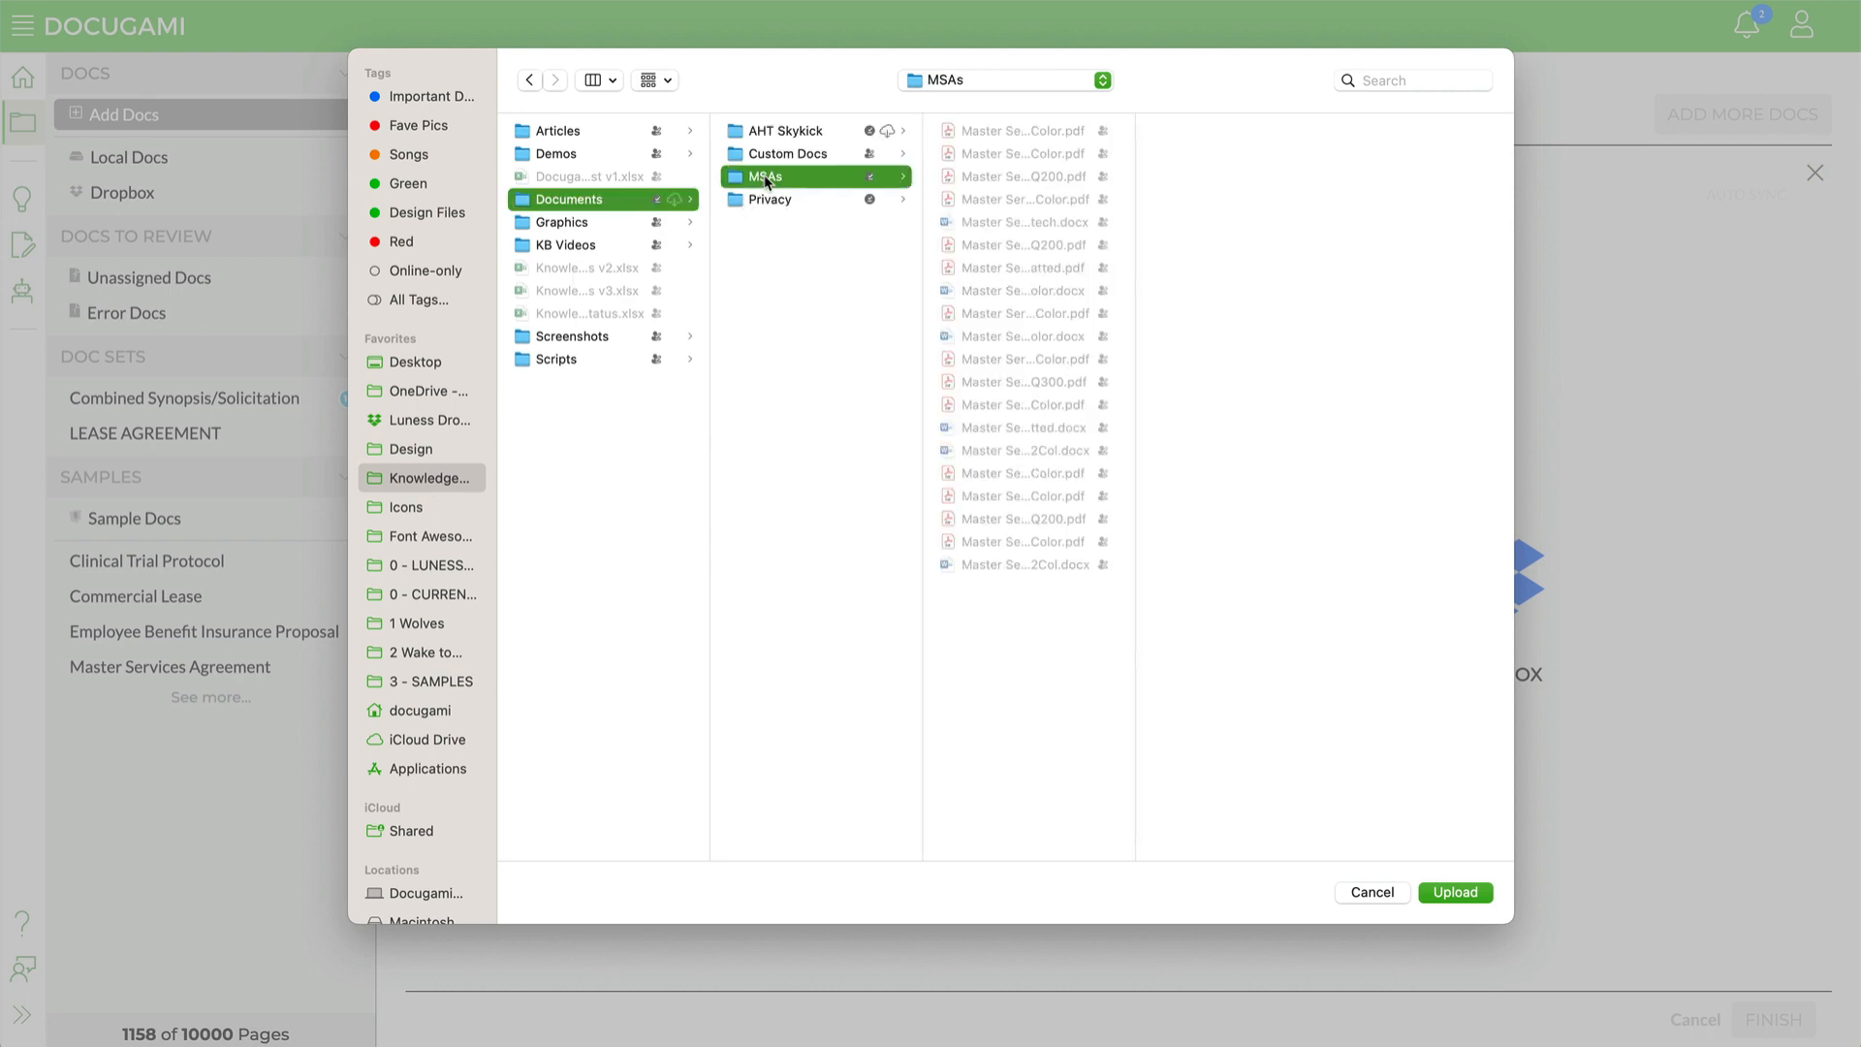
click(1476, 891)
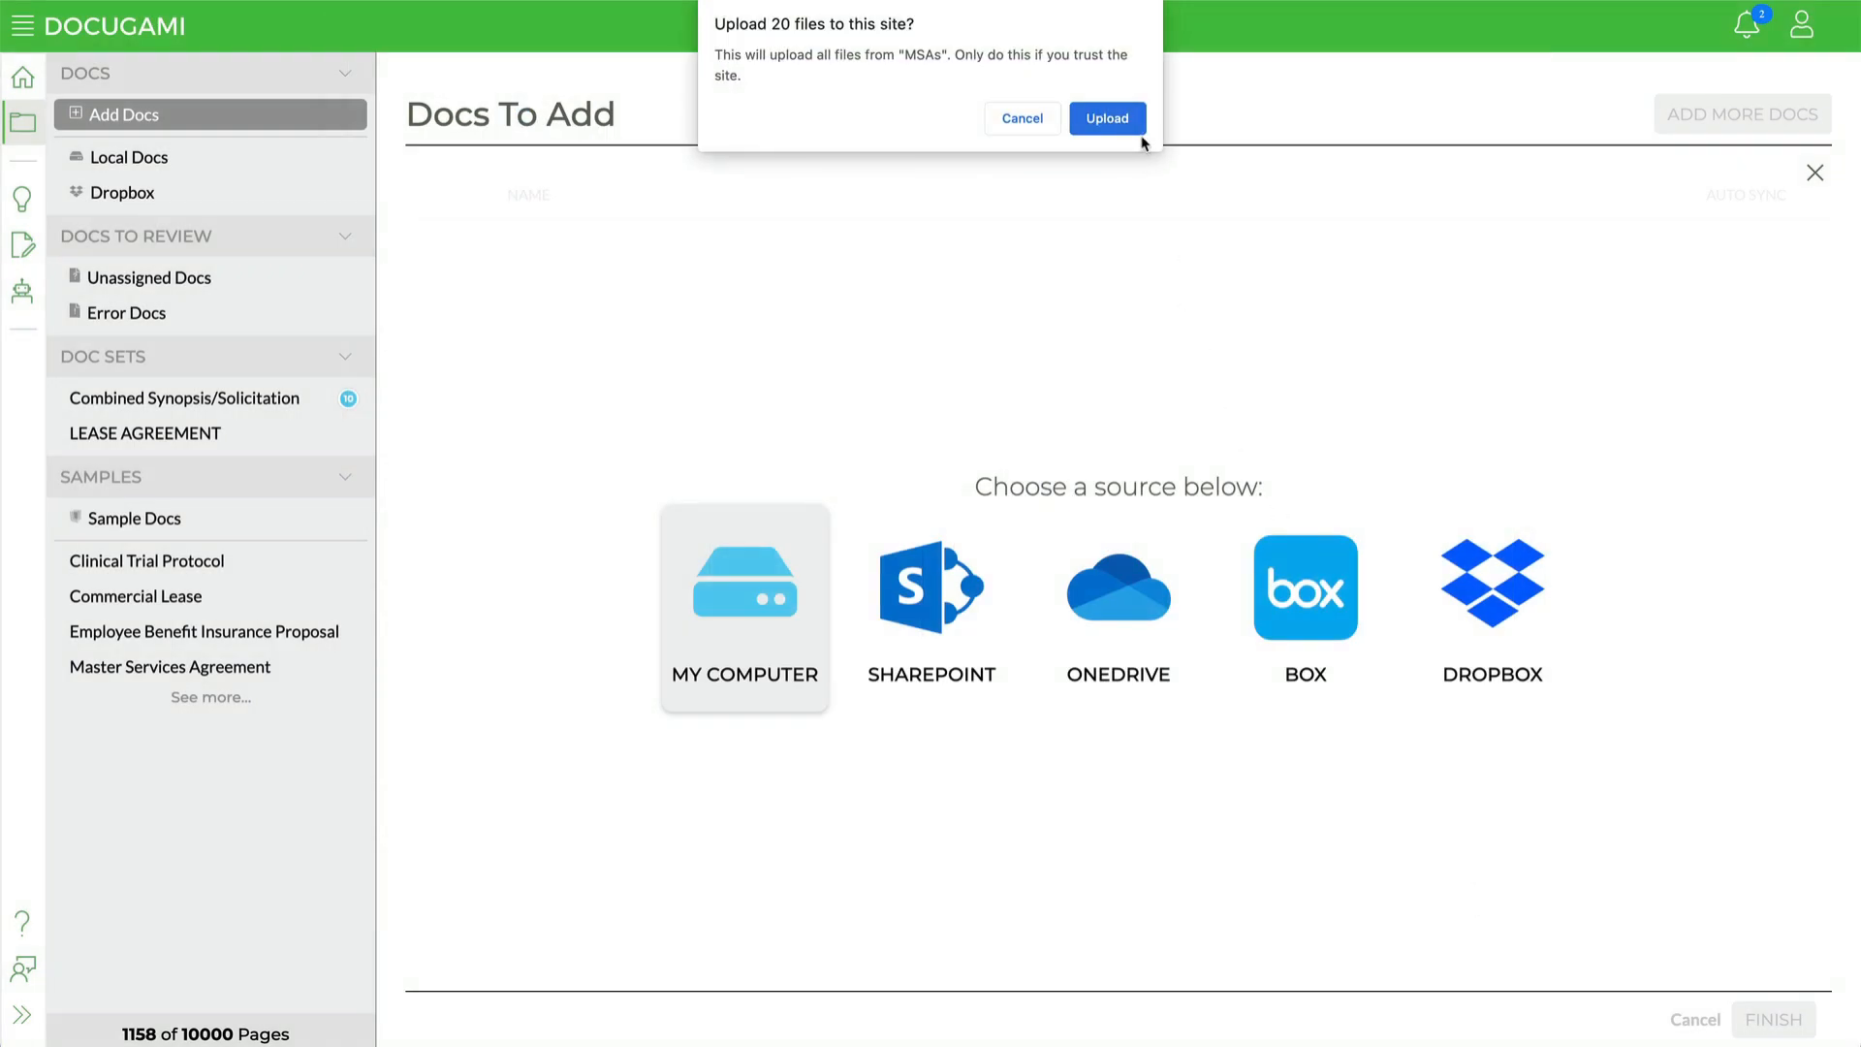
click(1120, 122)
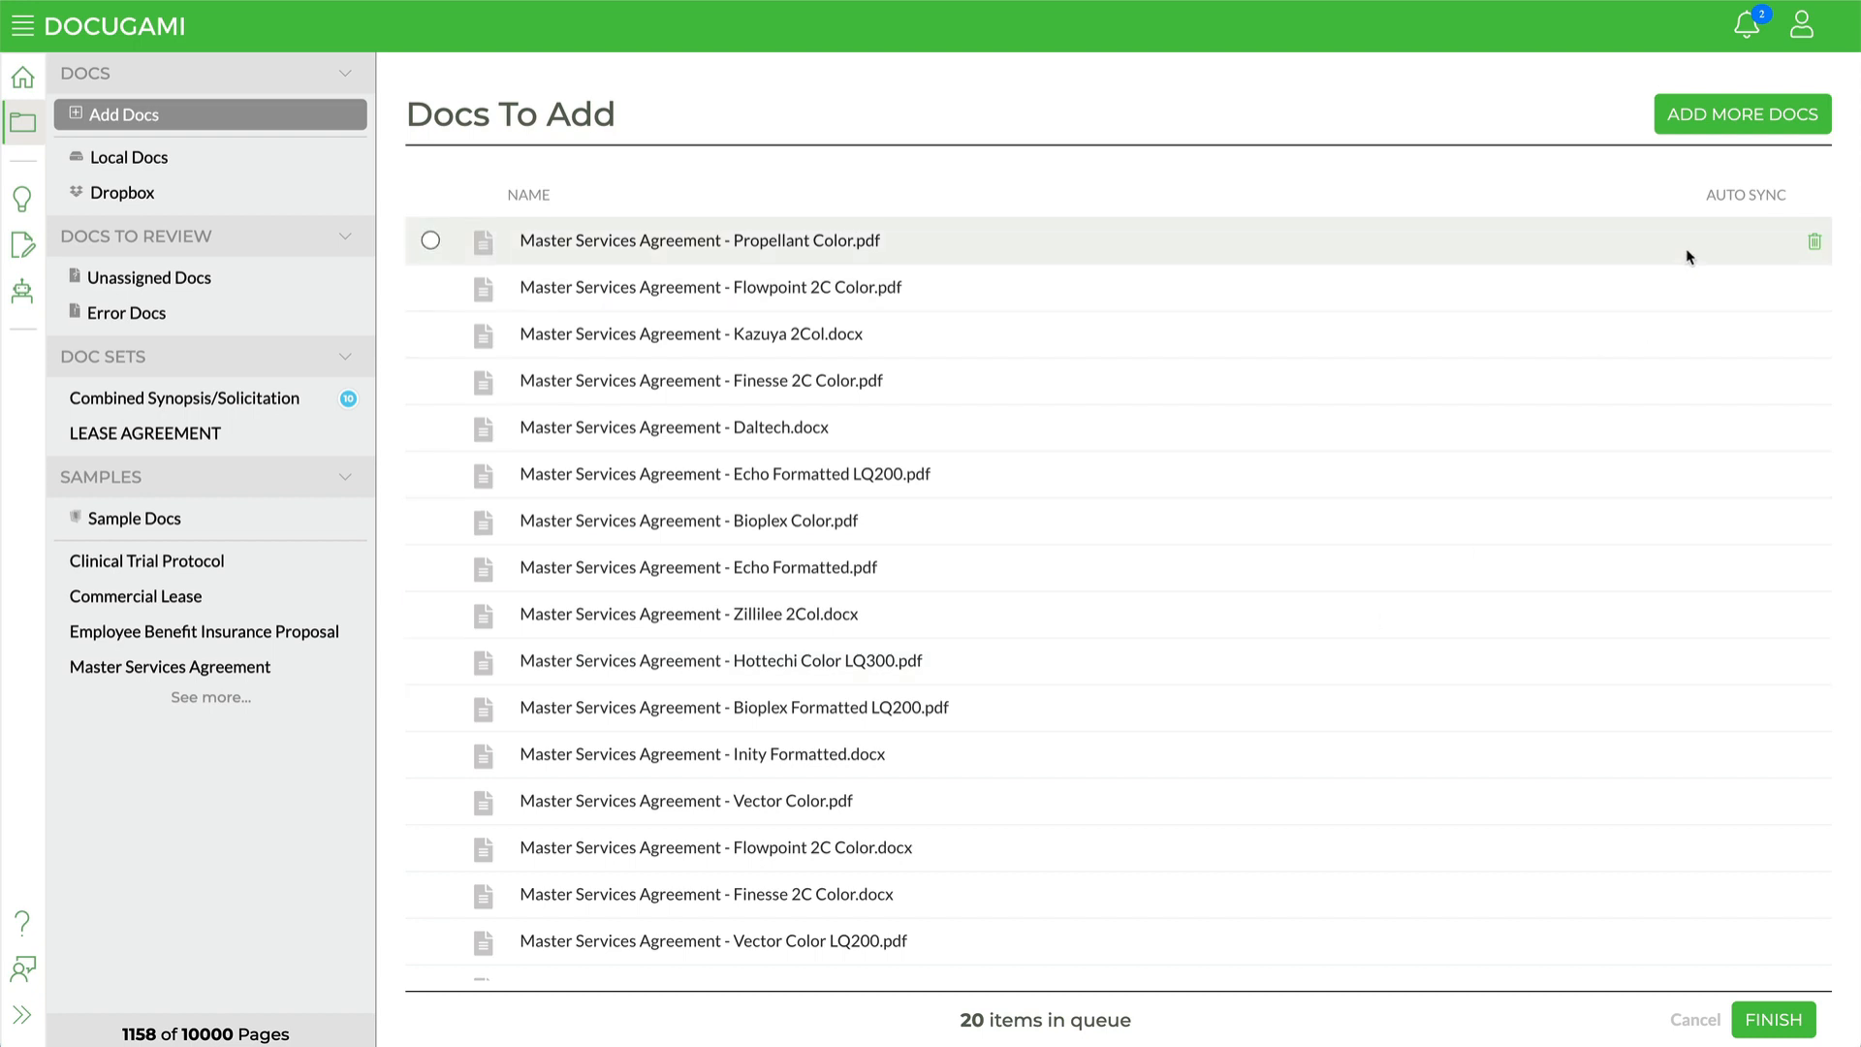
click(1777, 1026)
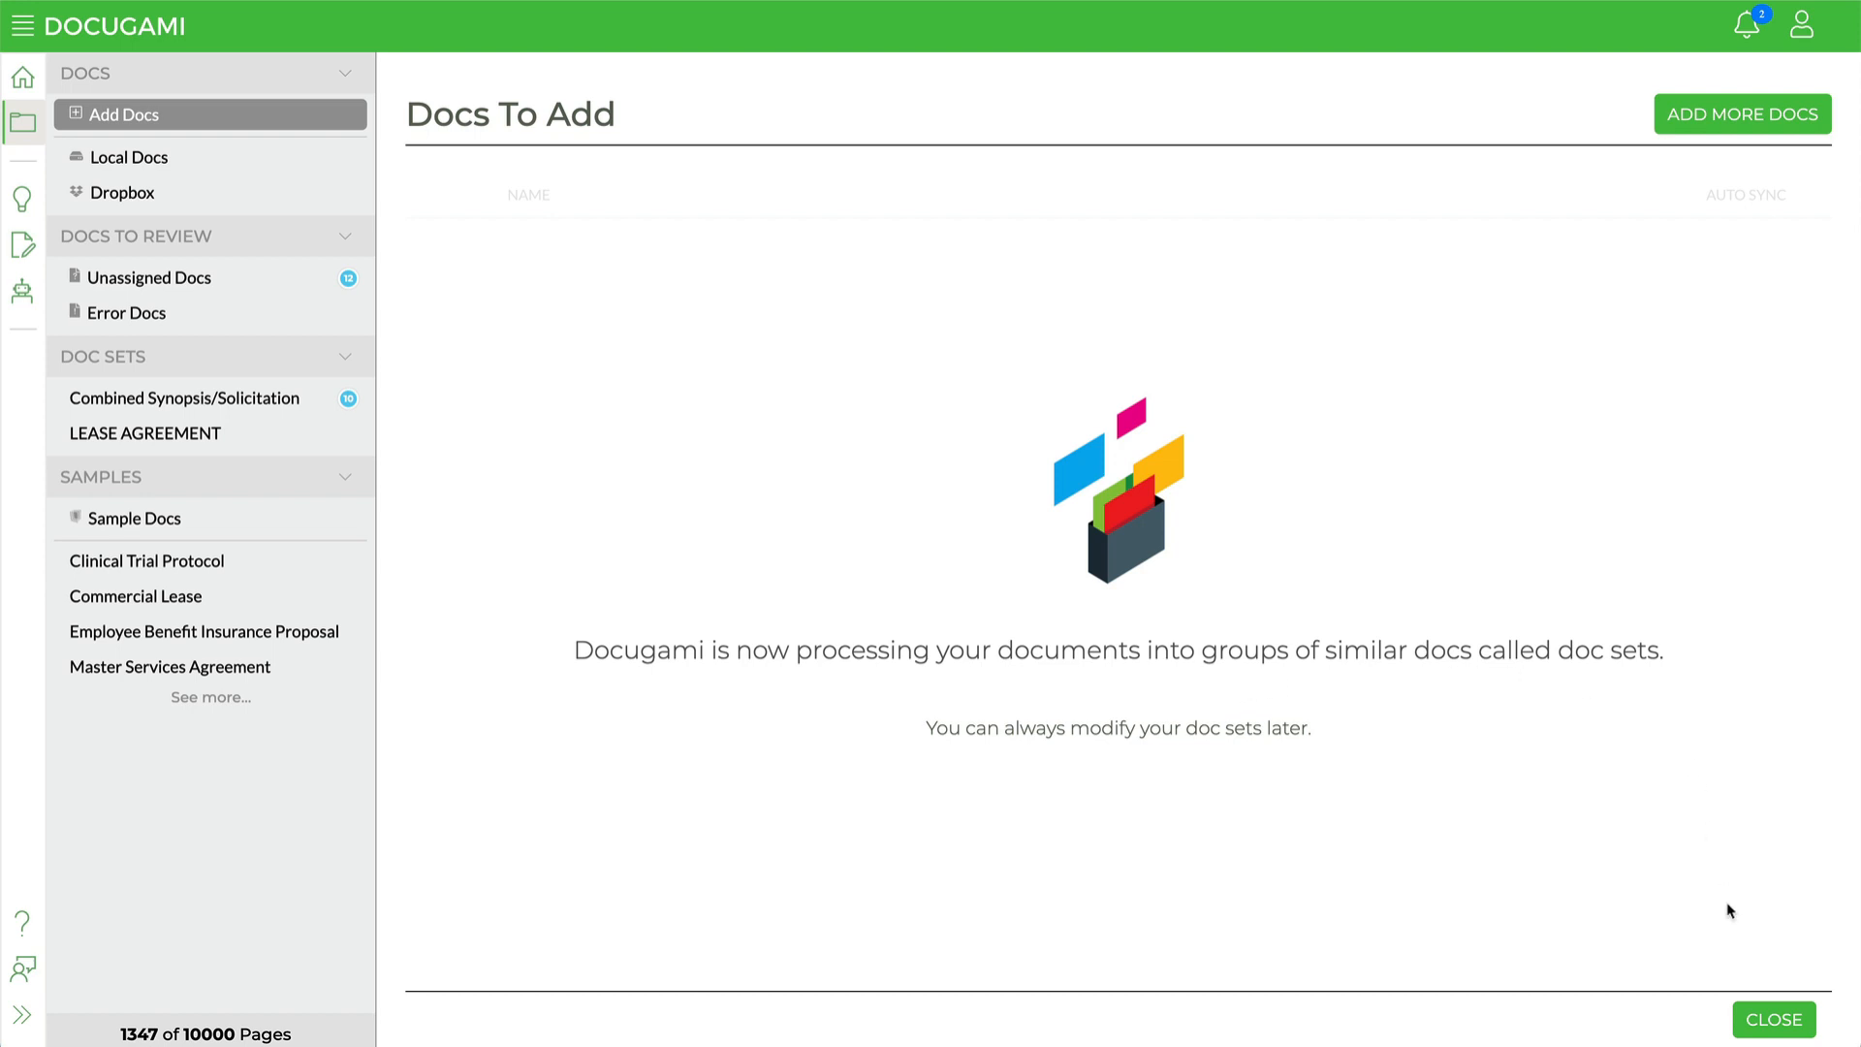
click(1778, 1027)
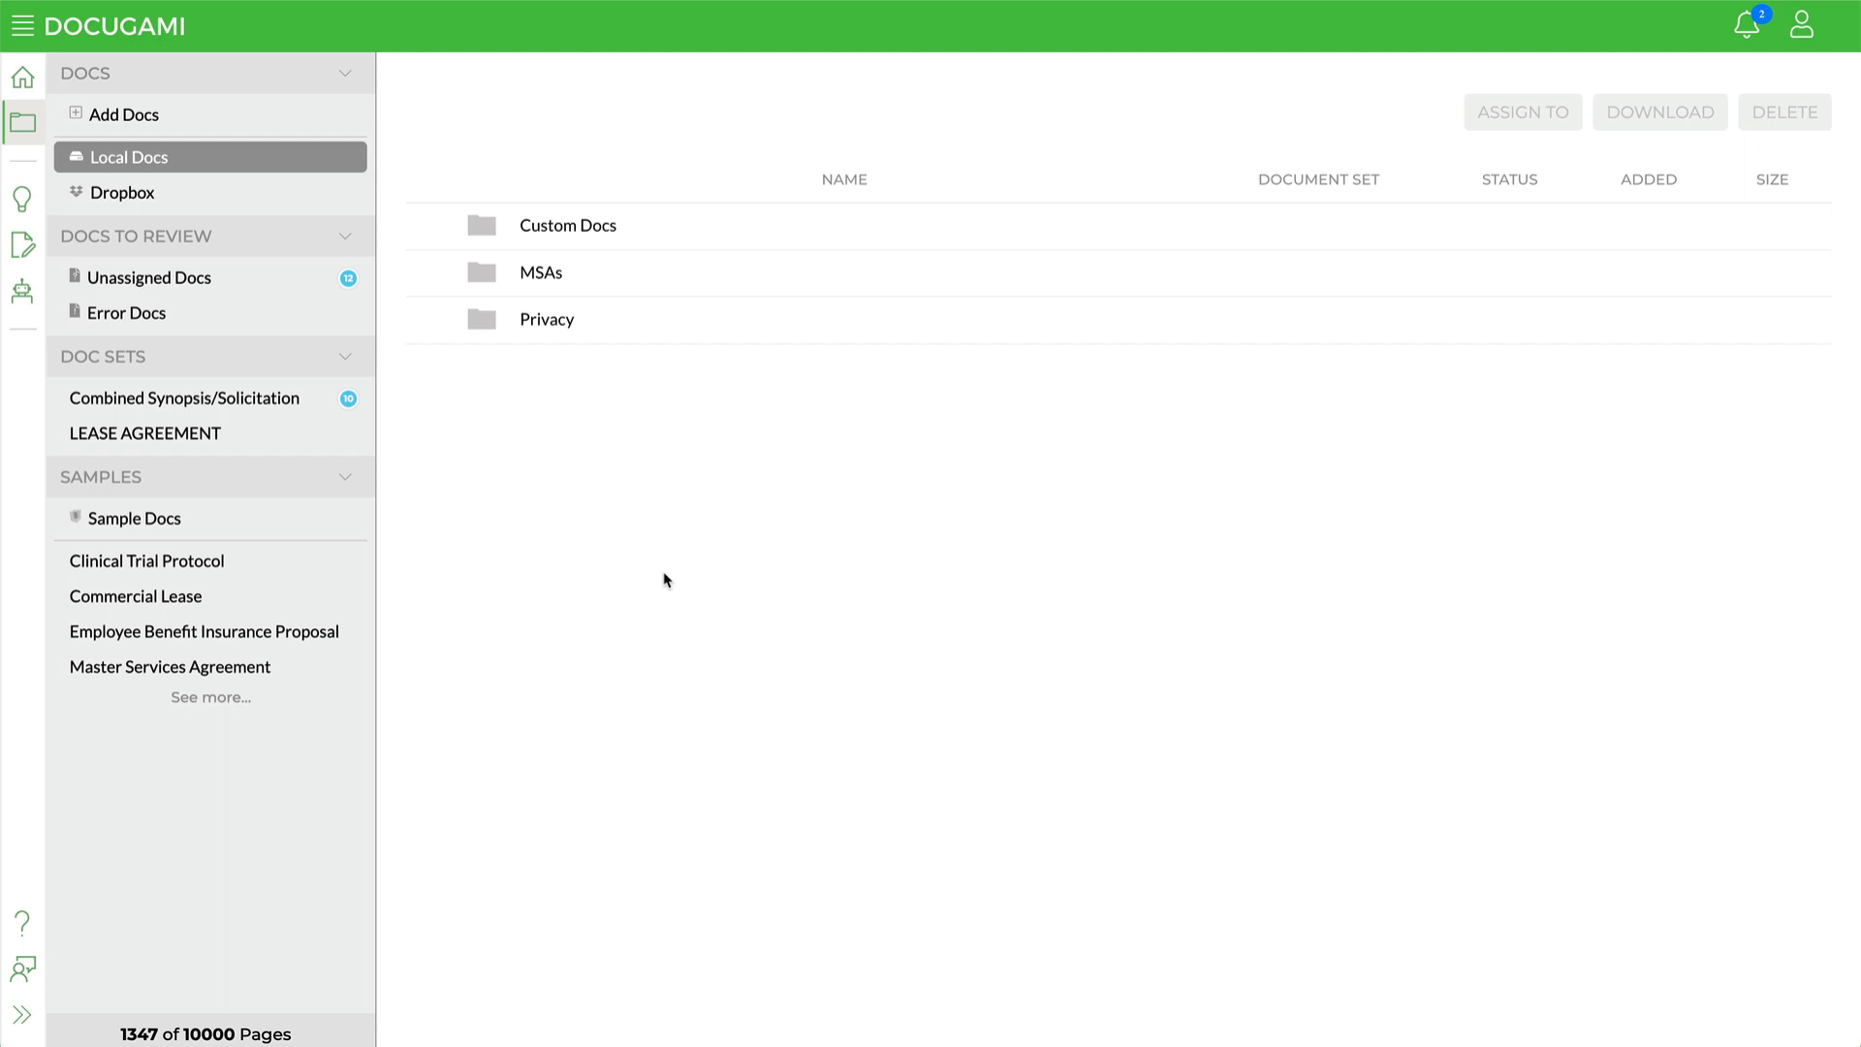
Step: Open the MSAs folder in Local Docs and browse its uploaded documents
click(540, 276)
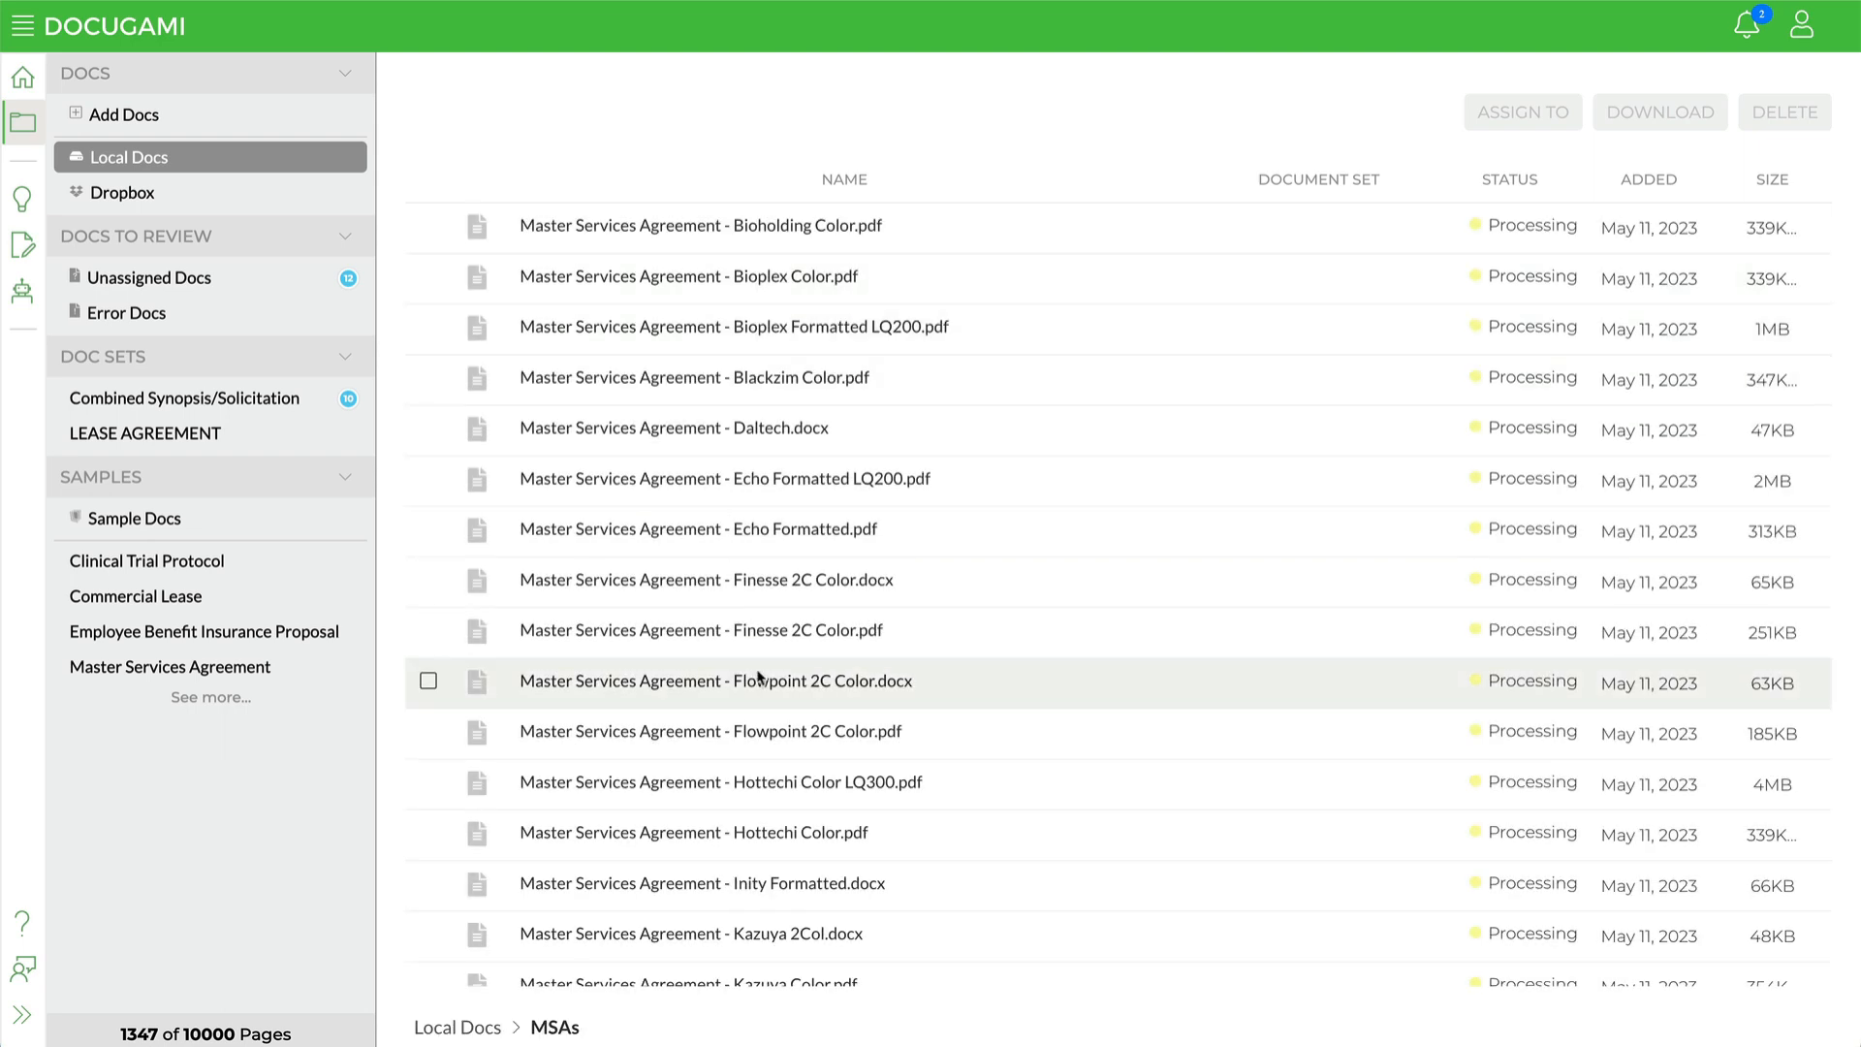
scroll(759, 676, down, 5)
scroll(759, 676, up, 5)
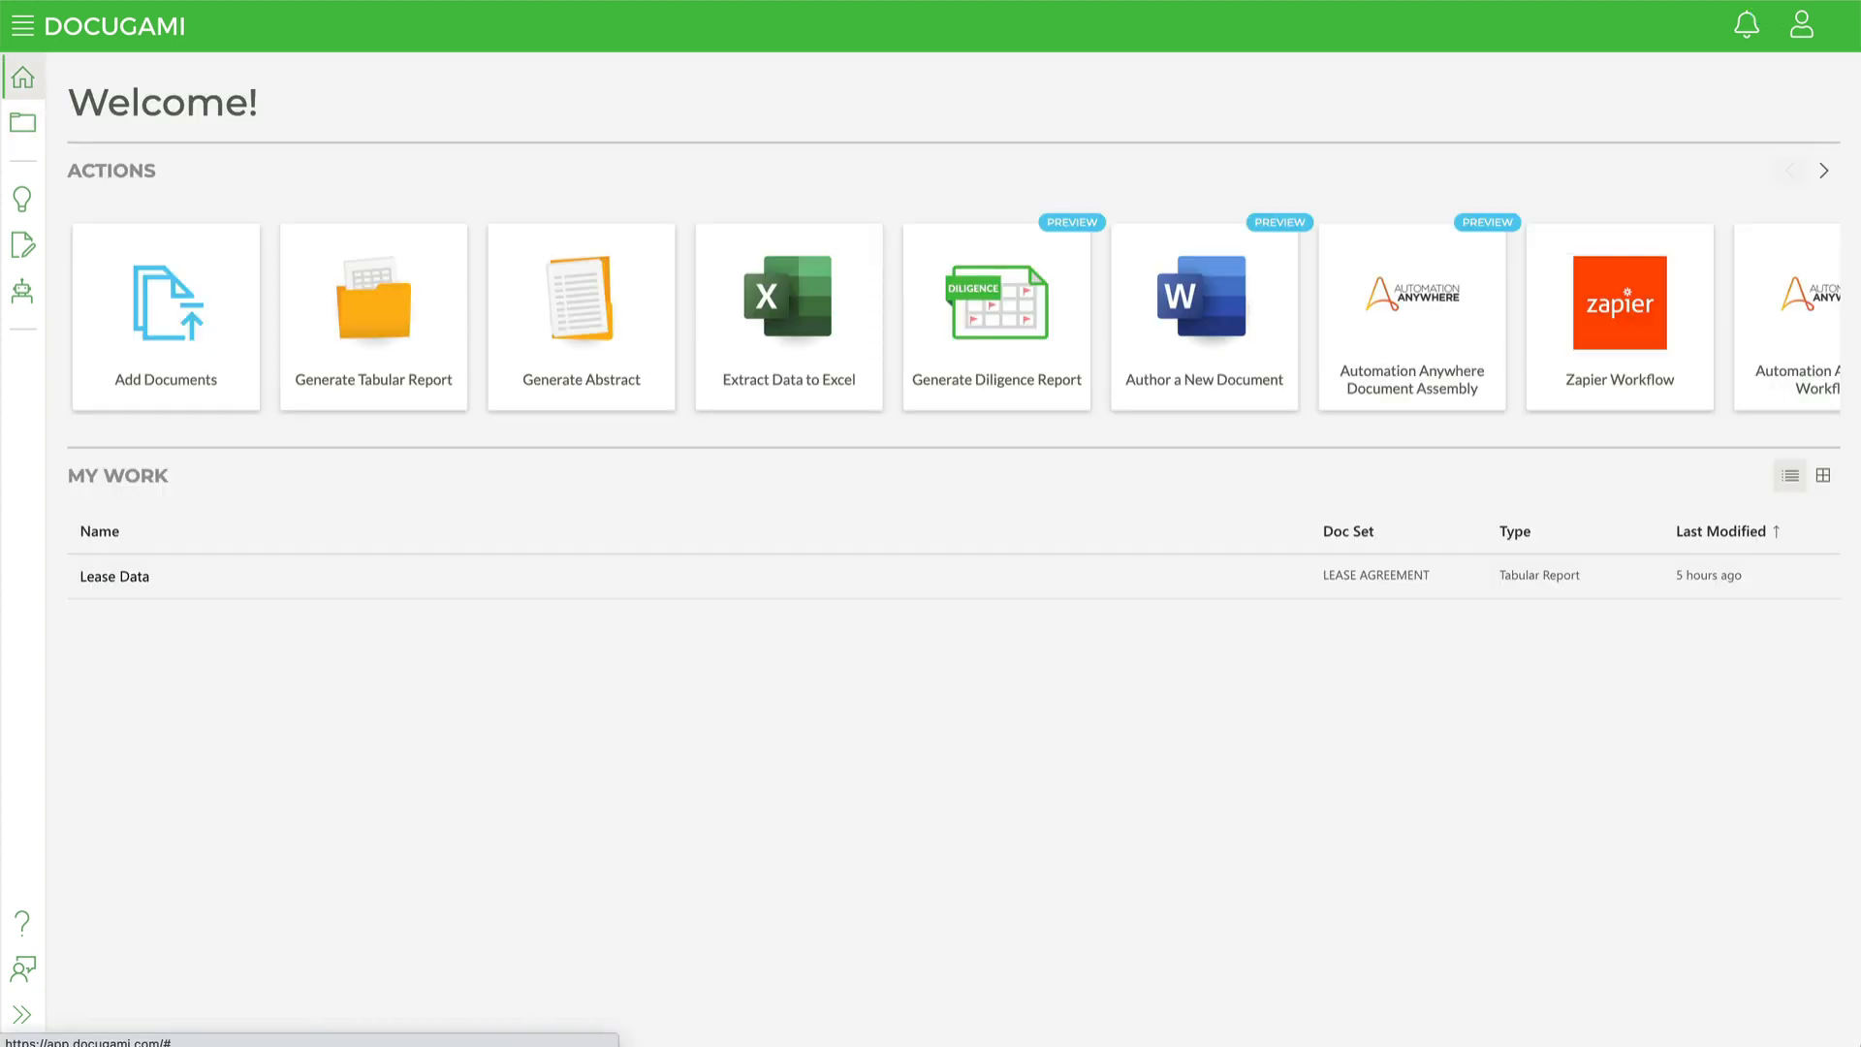
Step: Open the Services Agreement doc set and browse its documents
click(24, 124)
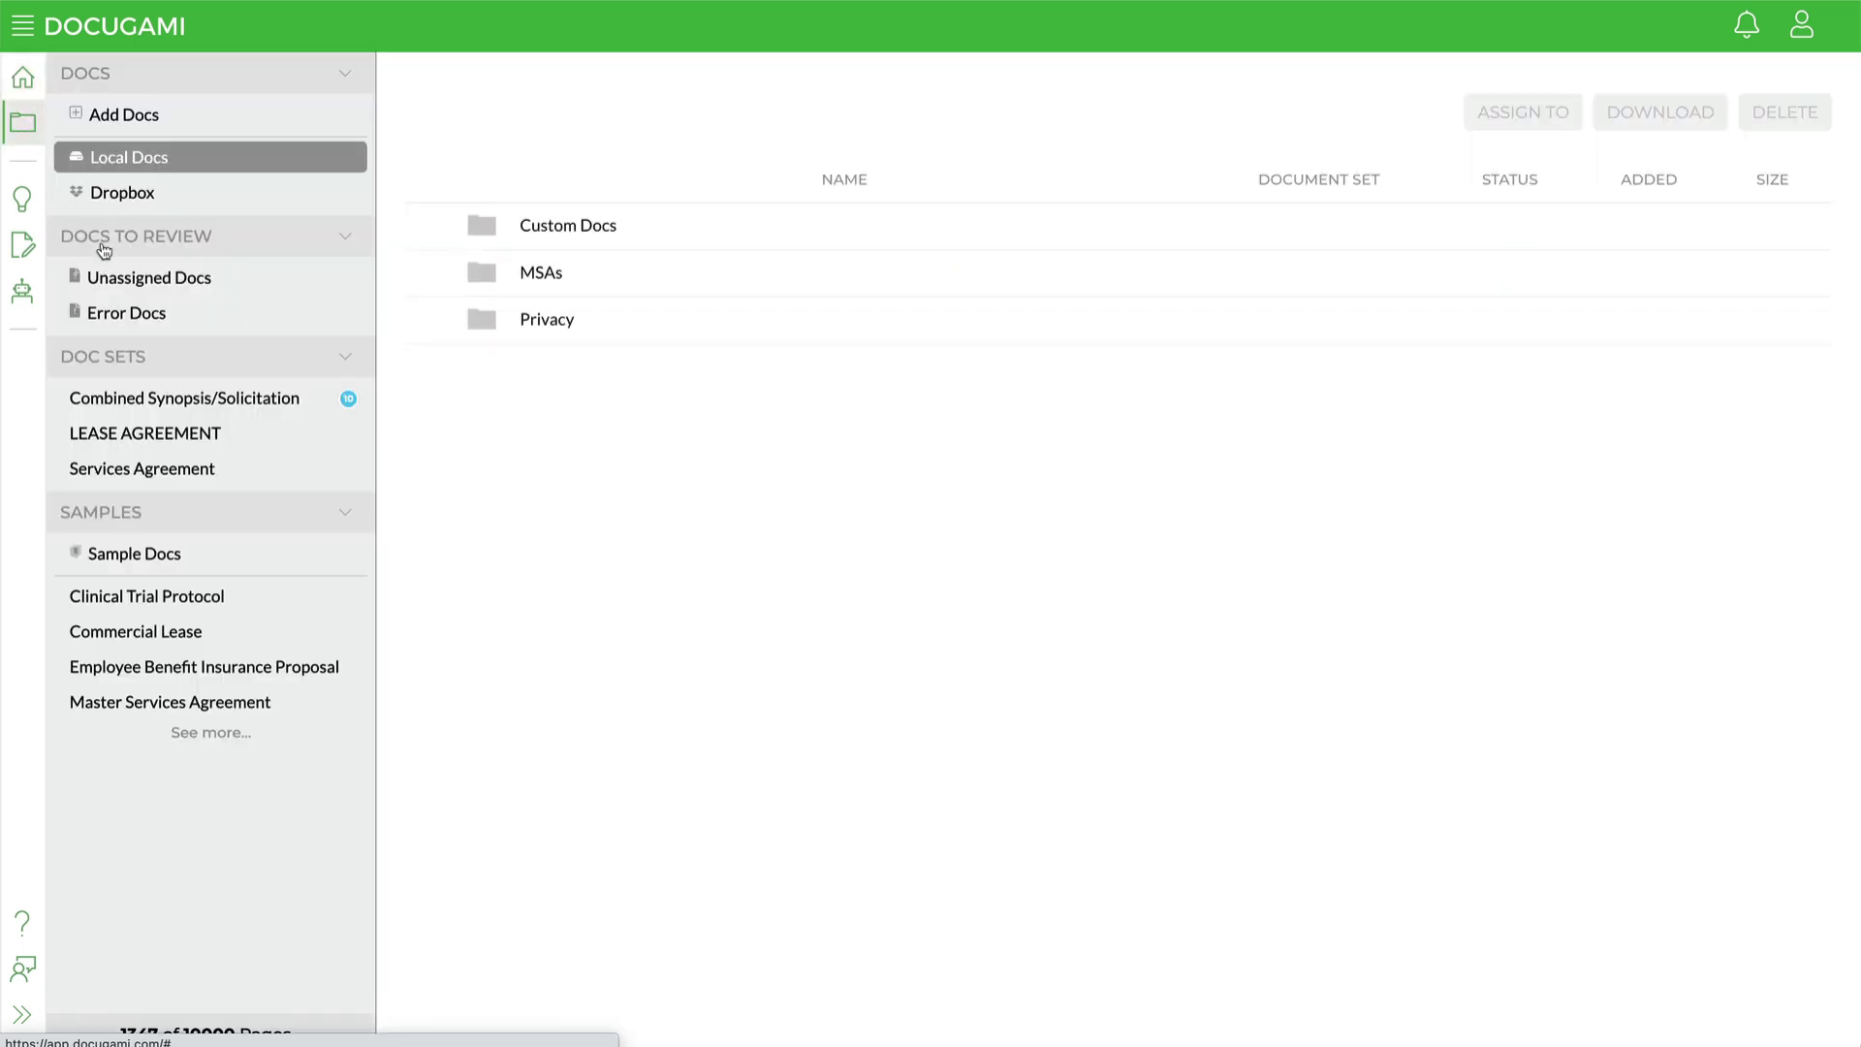
click(177, 474)
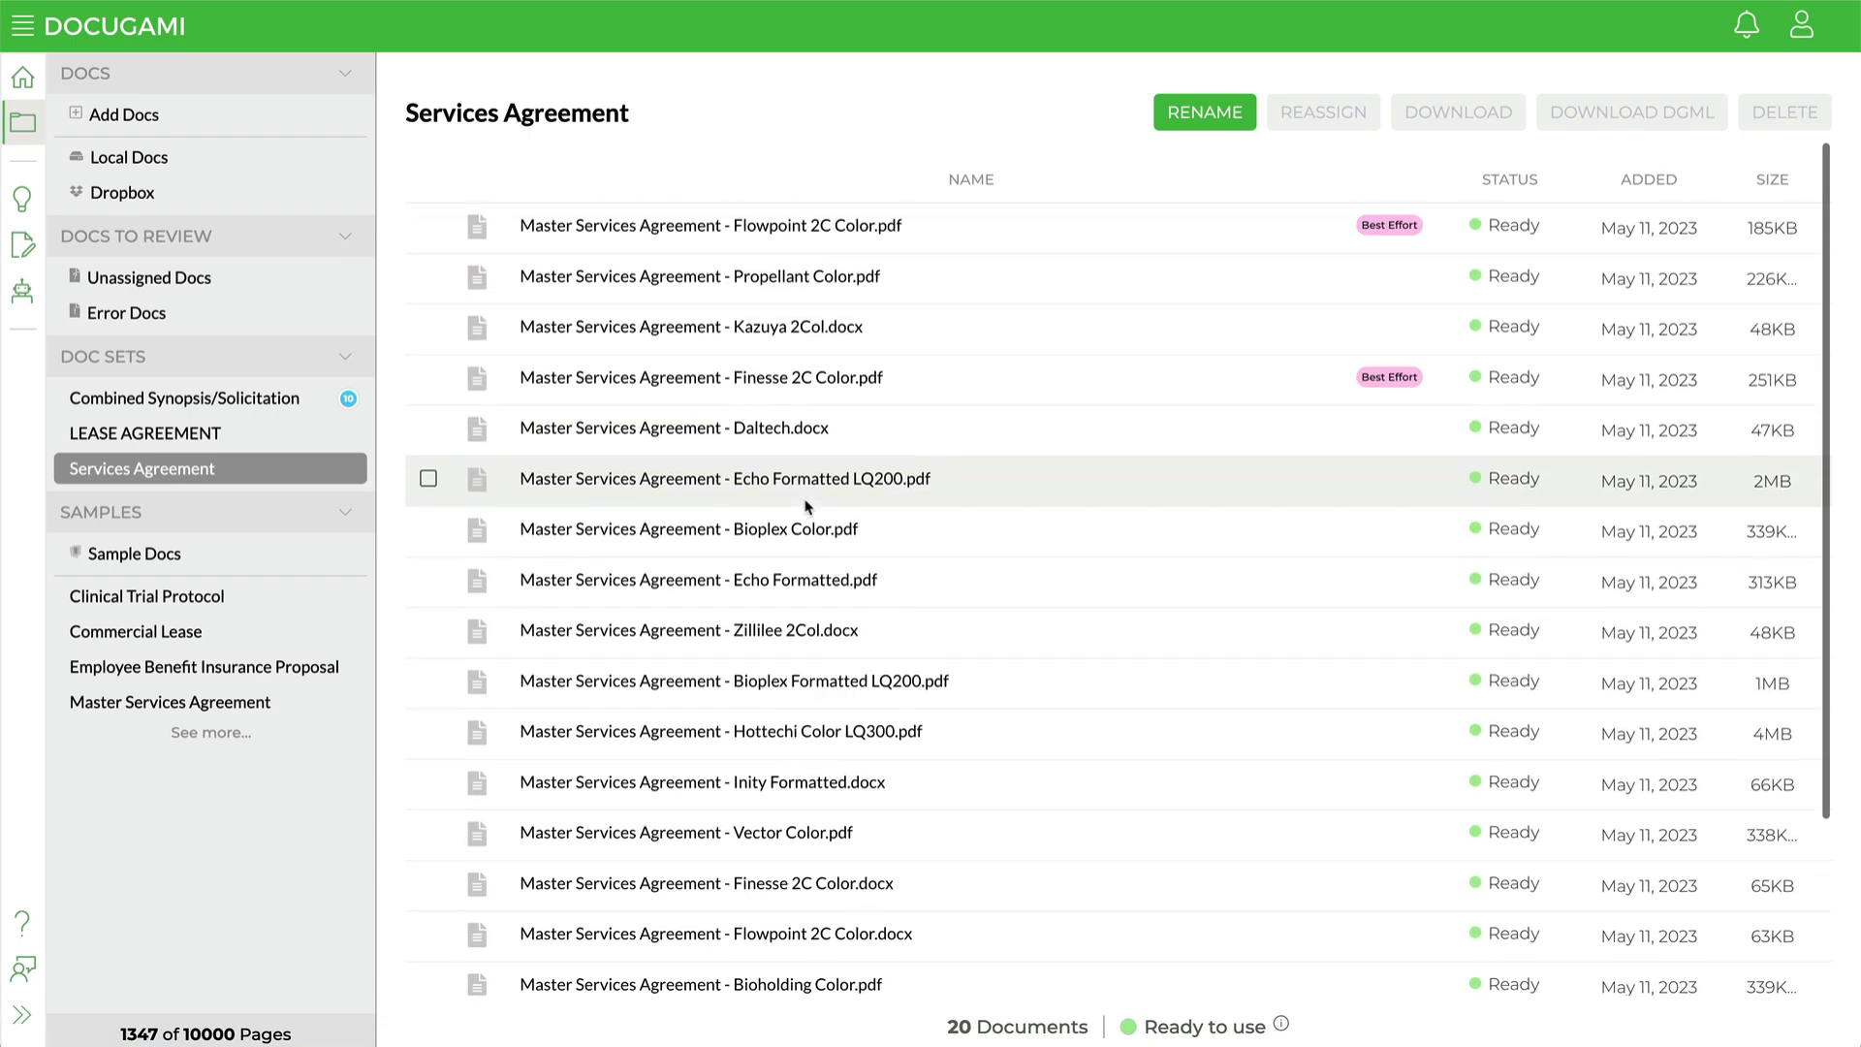
scroll(808, 506, down, 3)
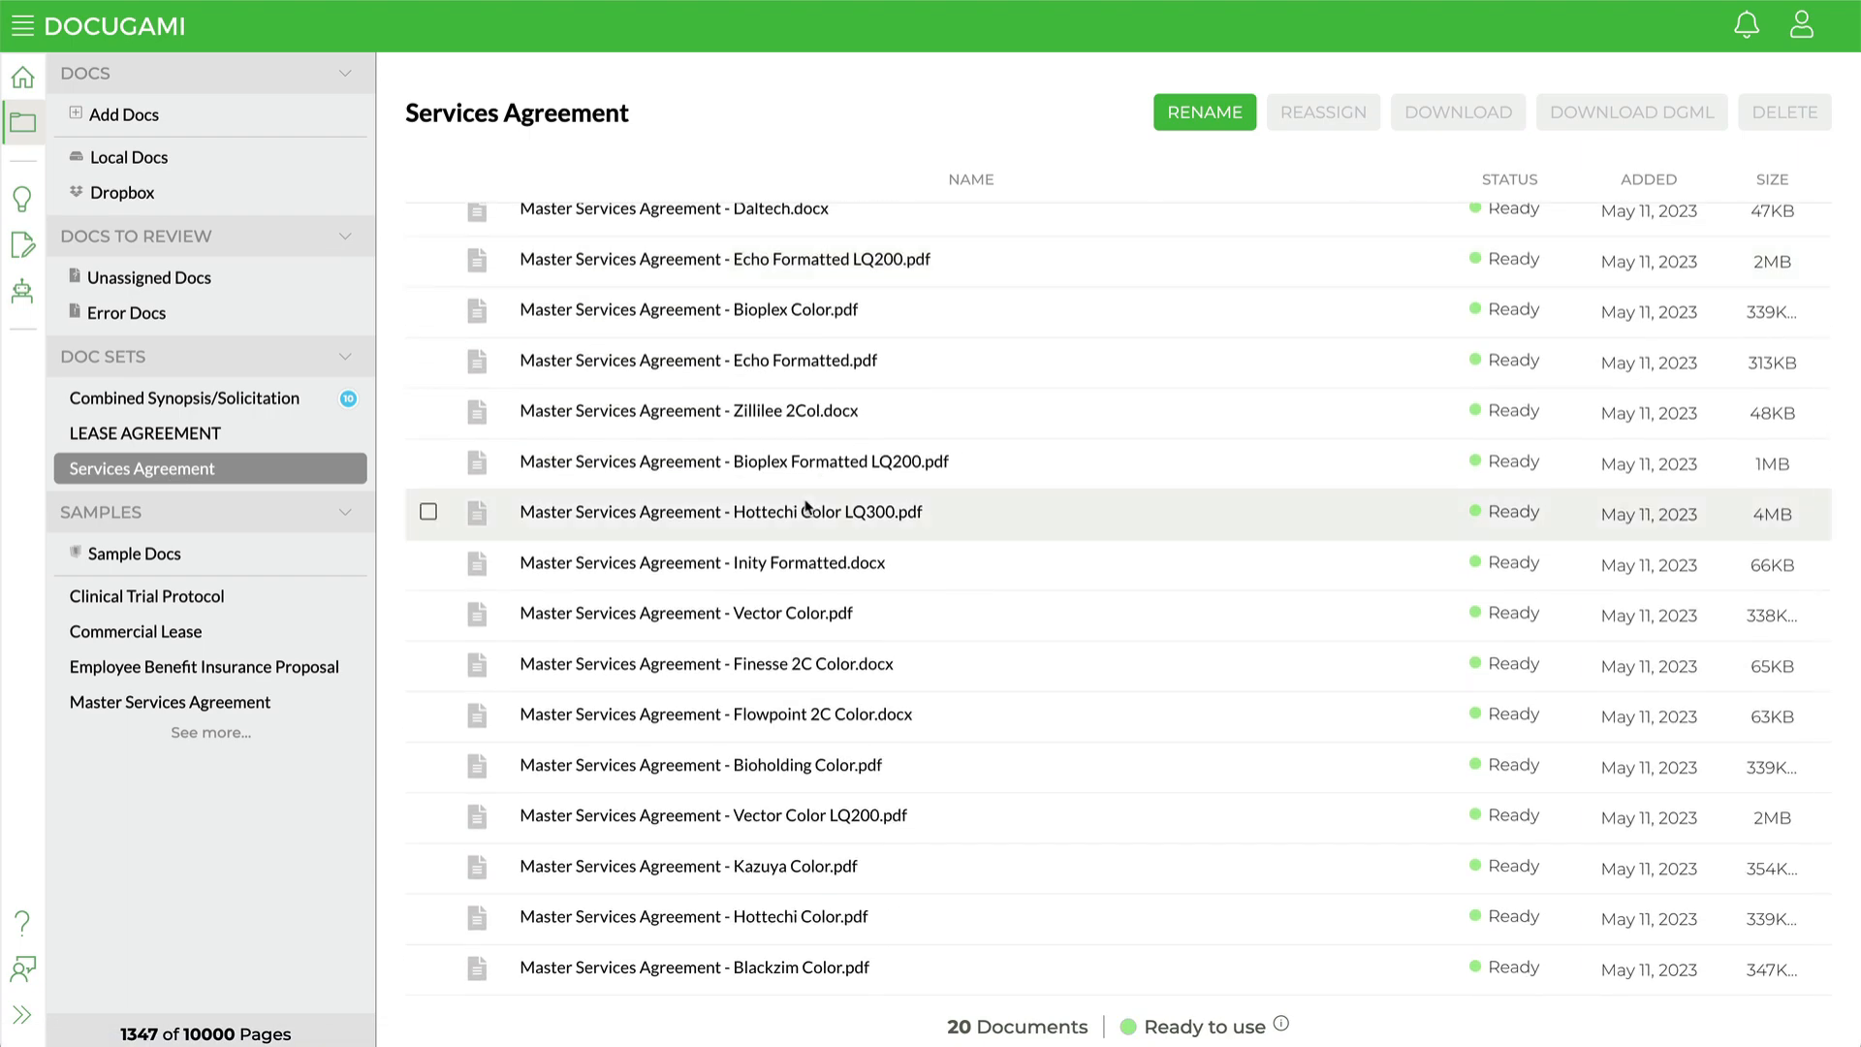
scroll(808, 506, up, 1)
scroll(808, 506, up, 3)
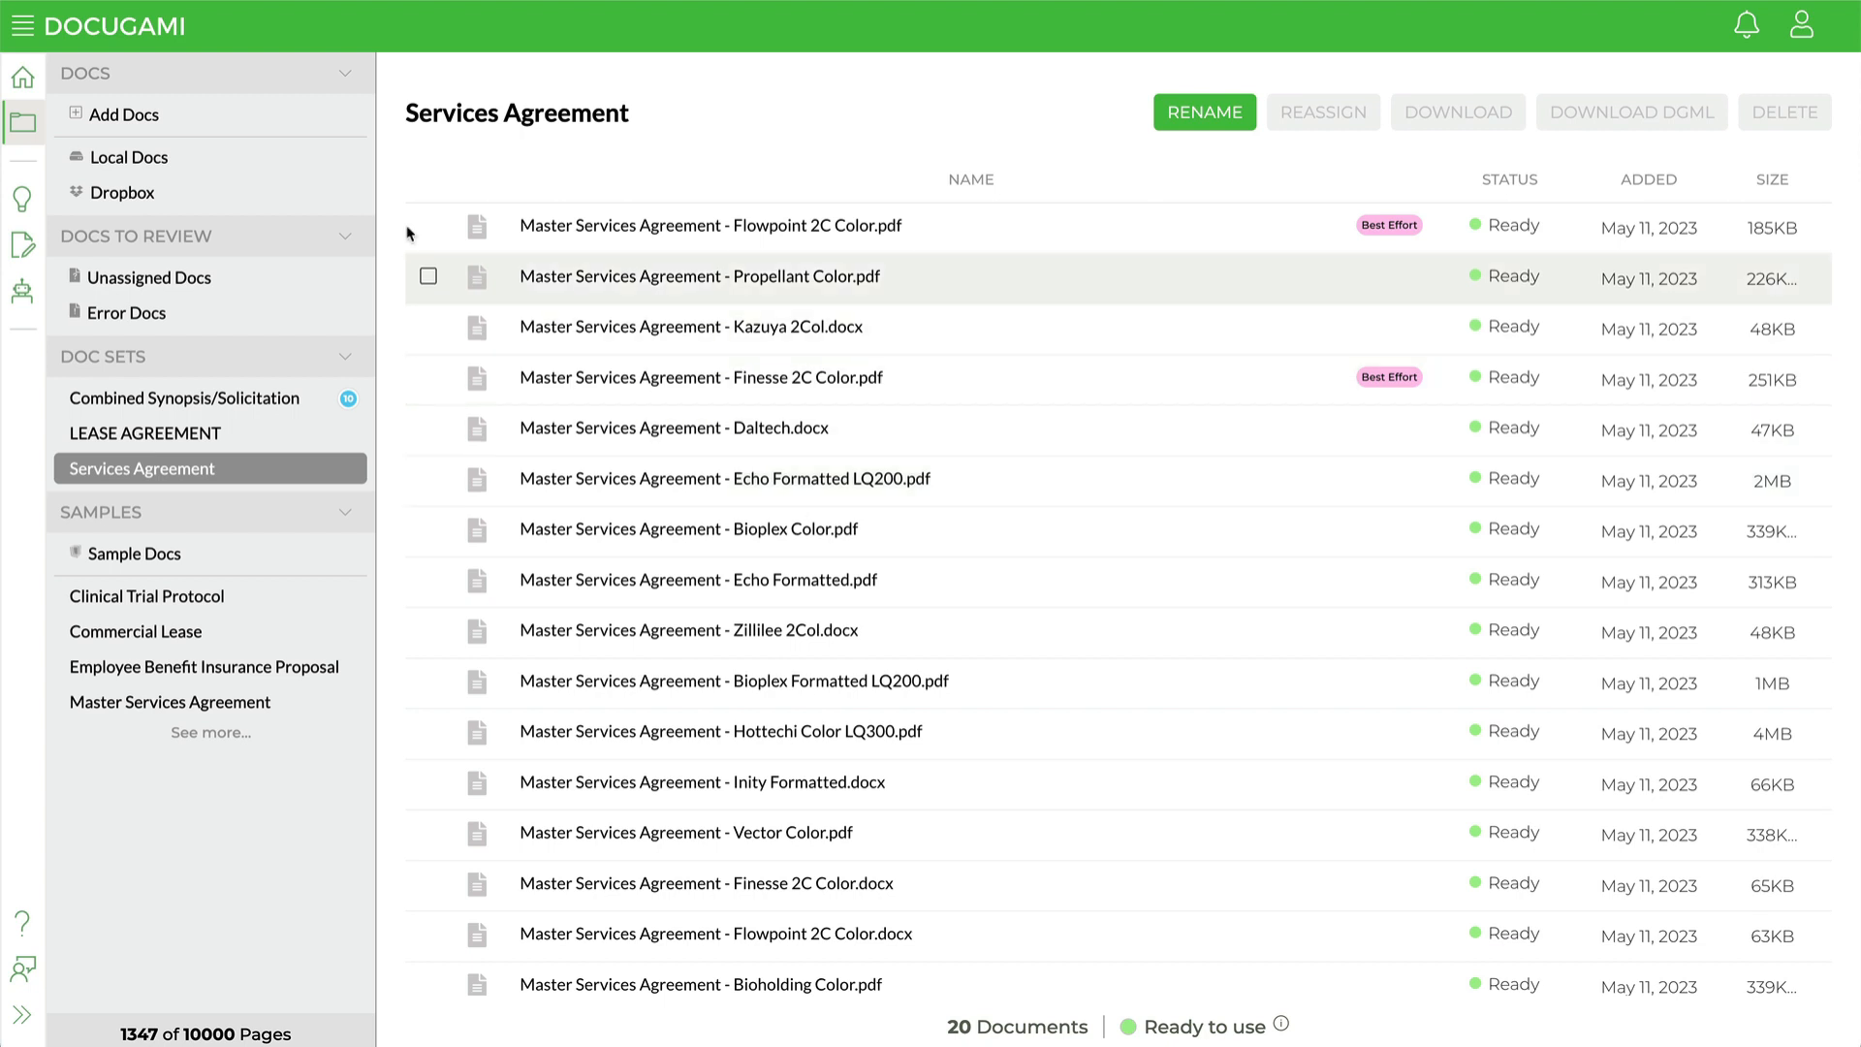
Step: Start a Generate Tabular Report project named MSA Data using the Services Agreement doc set
click(21, 80)
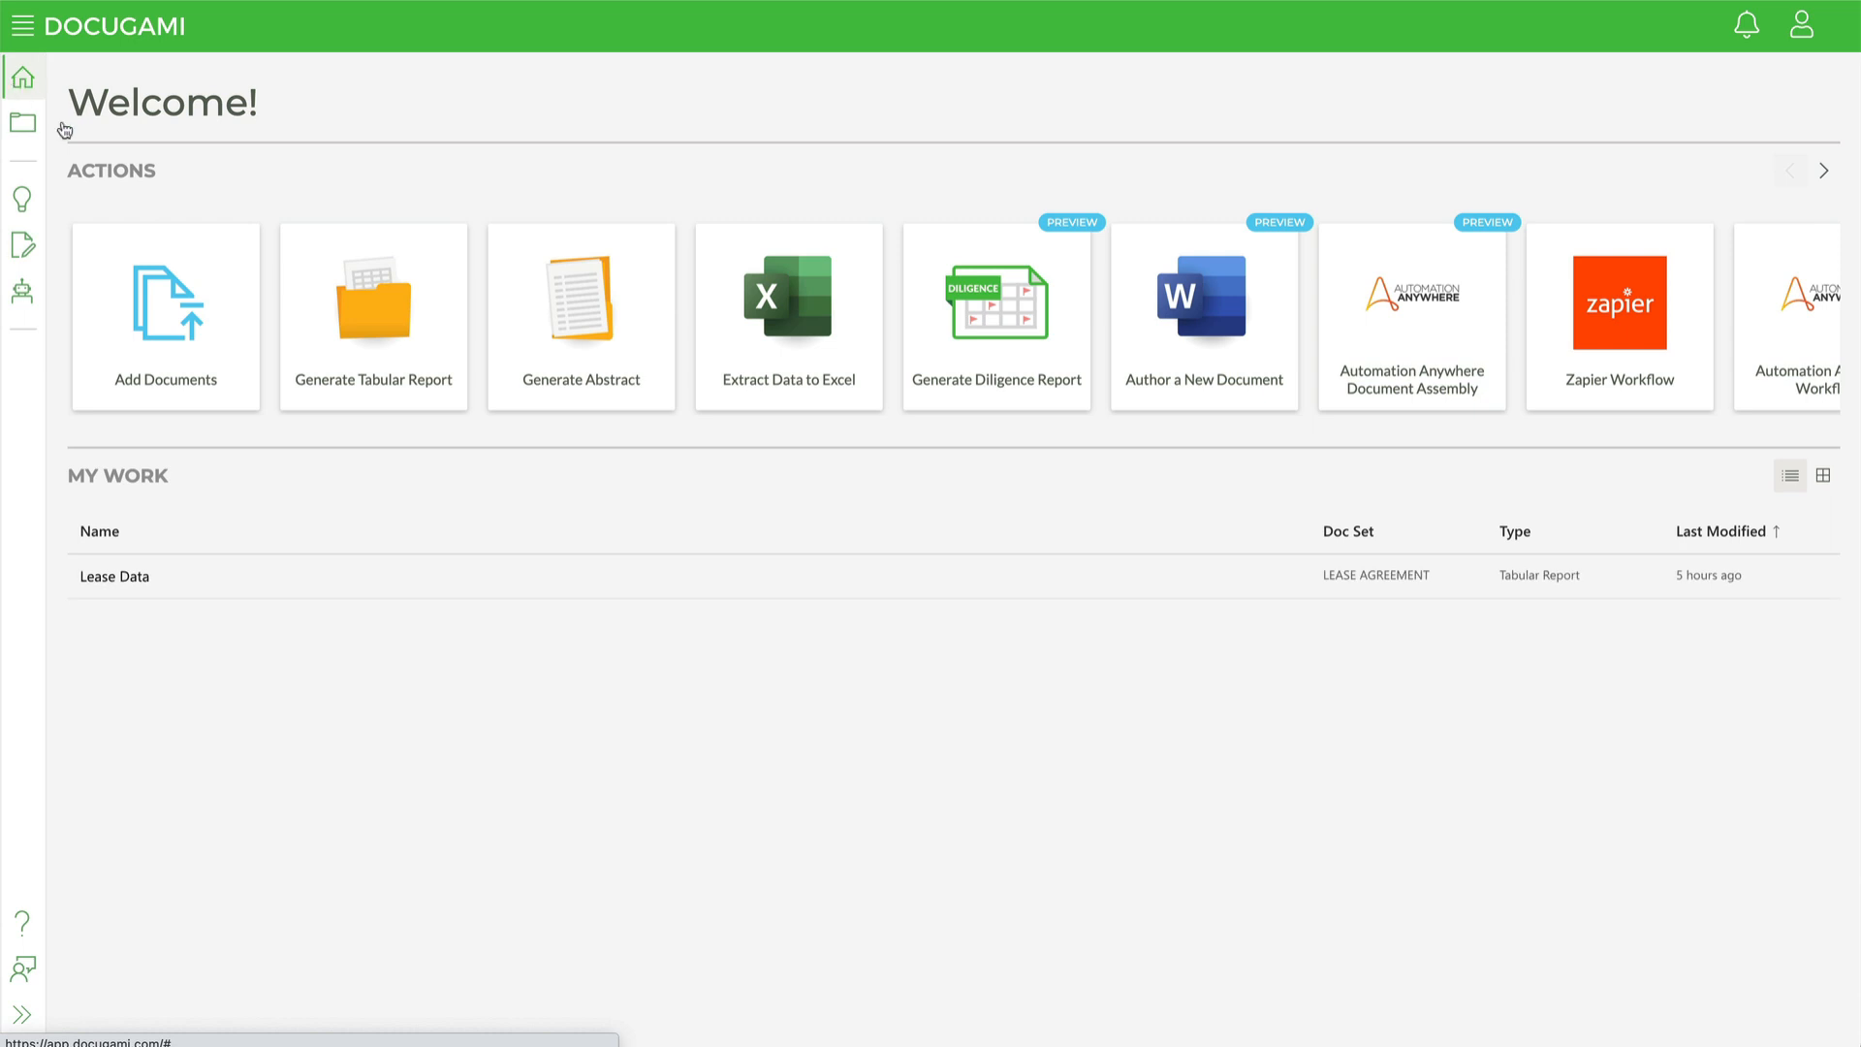
click(393, 346)
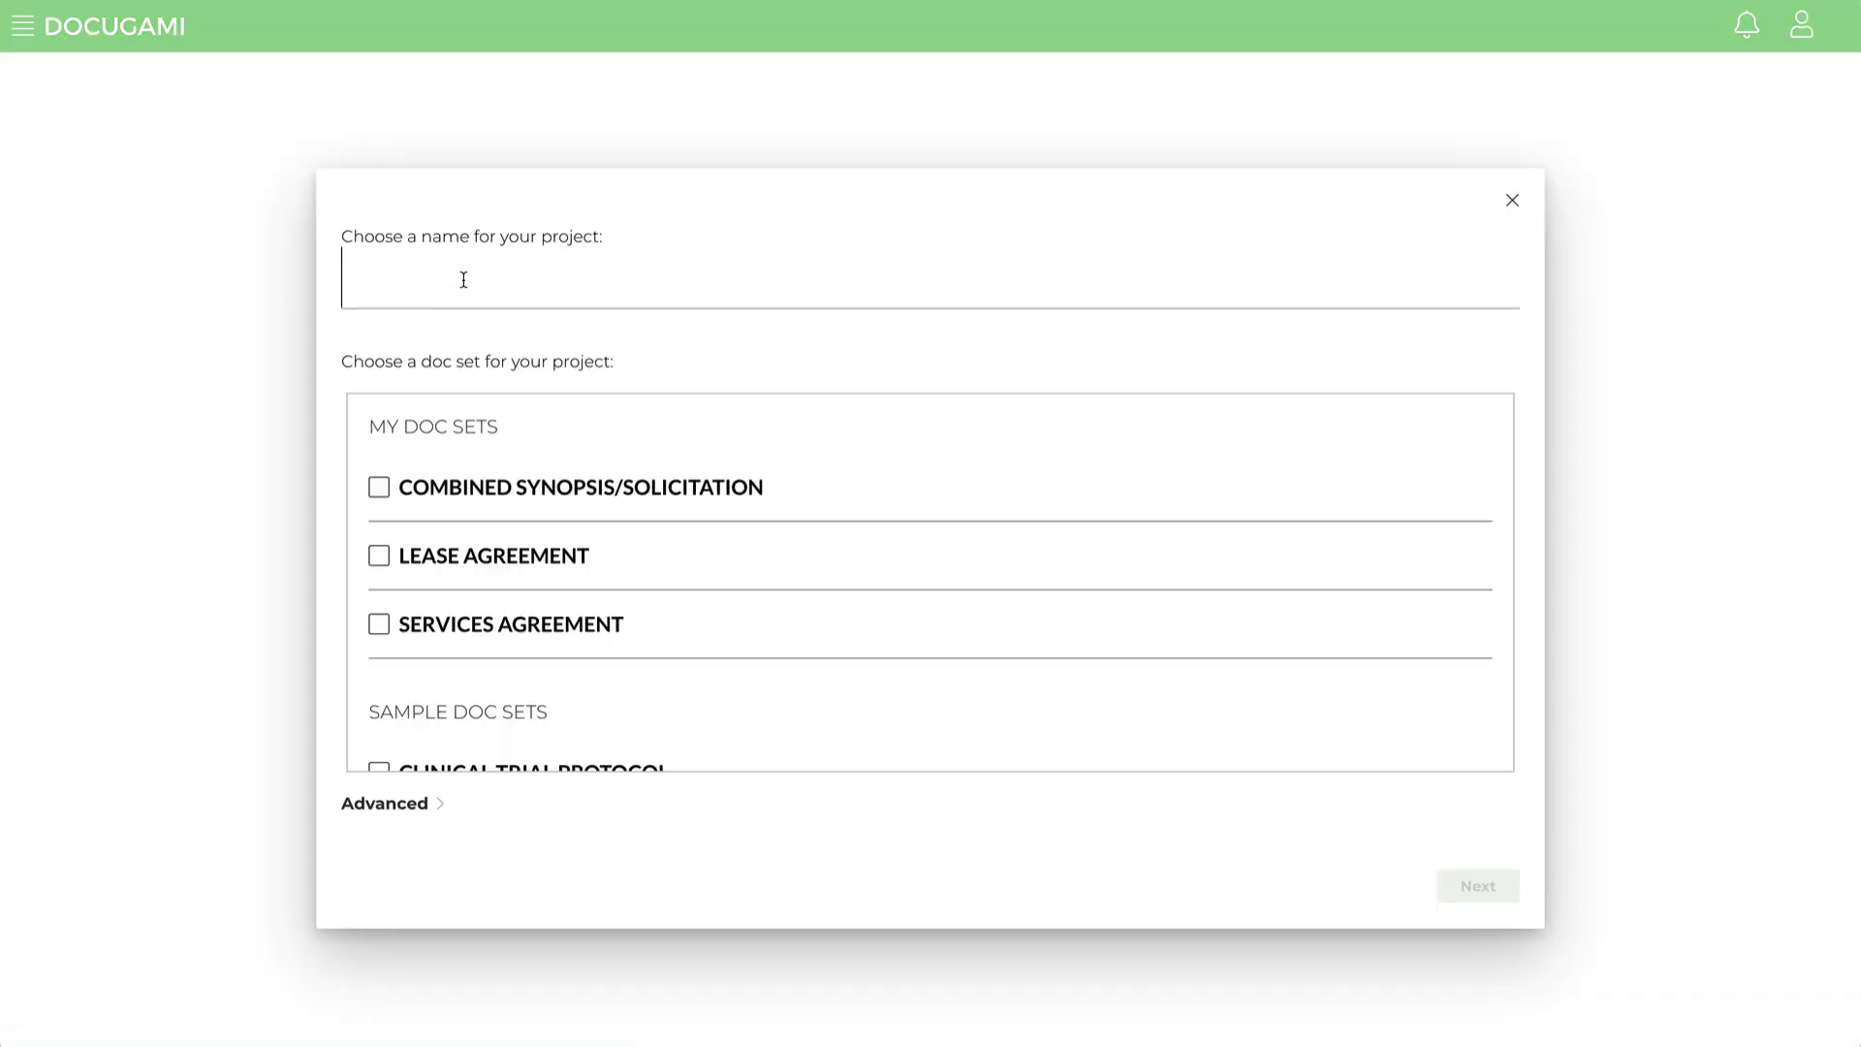
text(MSA Data)
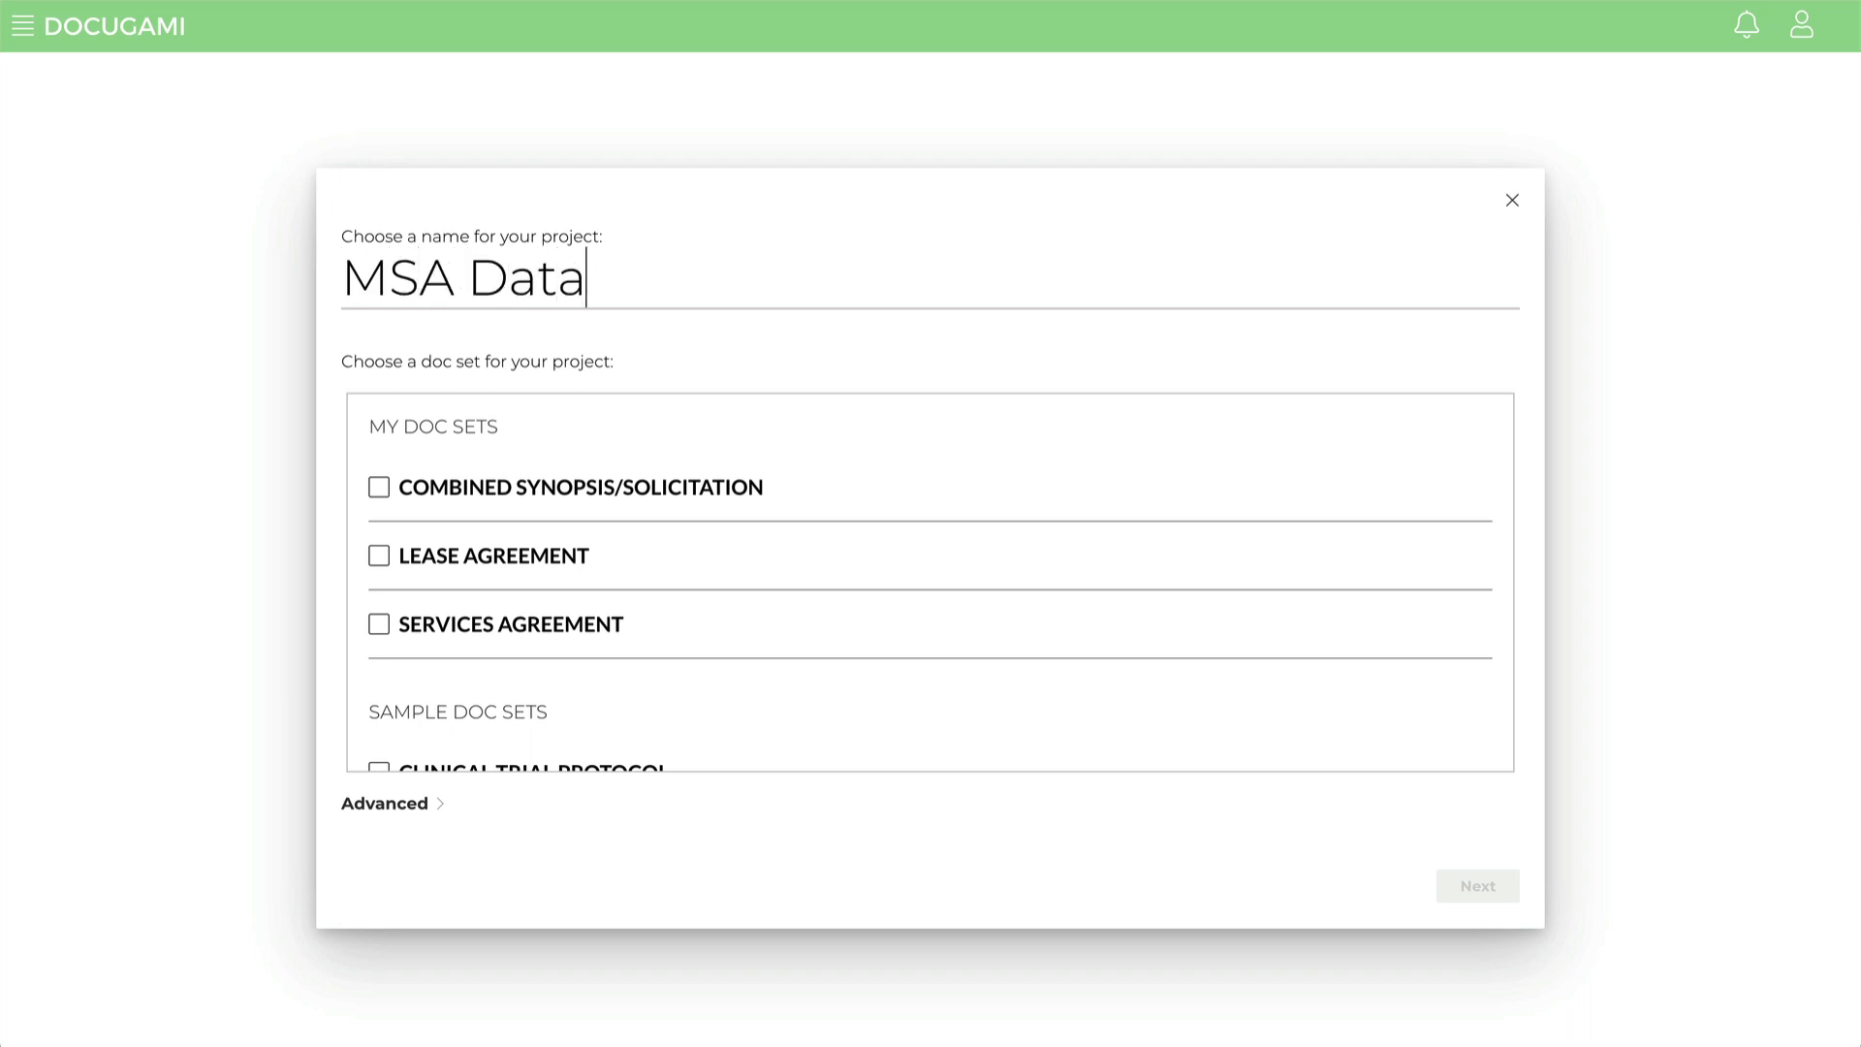
click(379, 626)
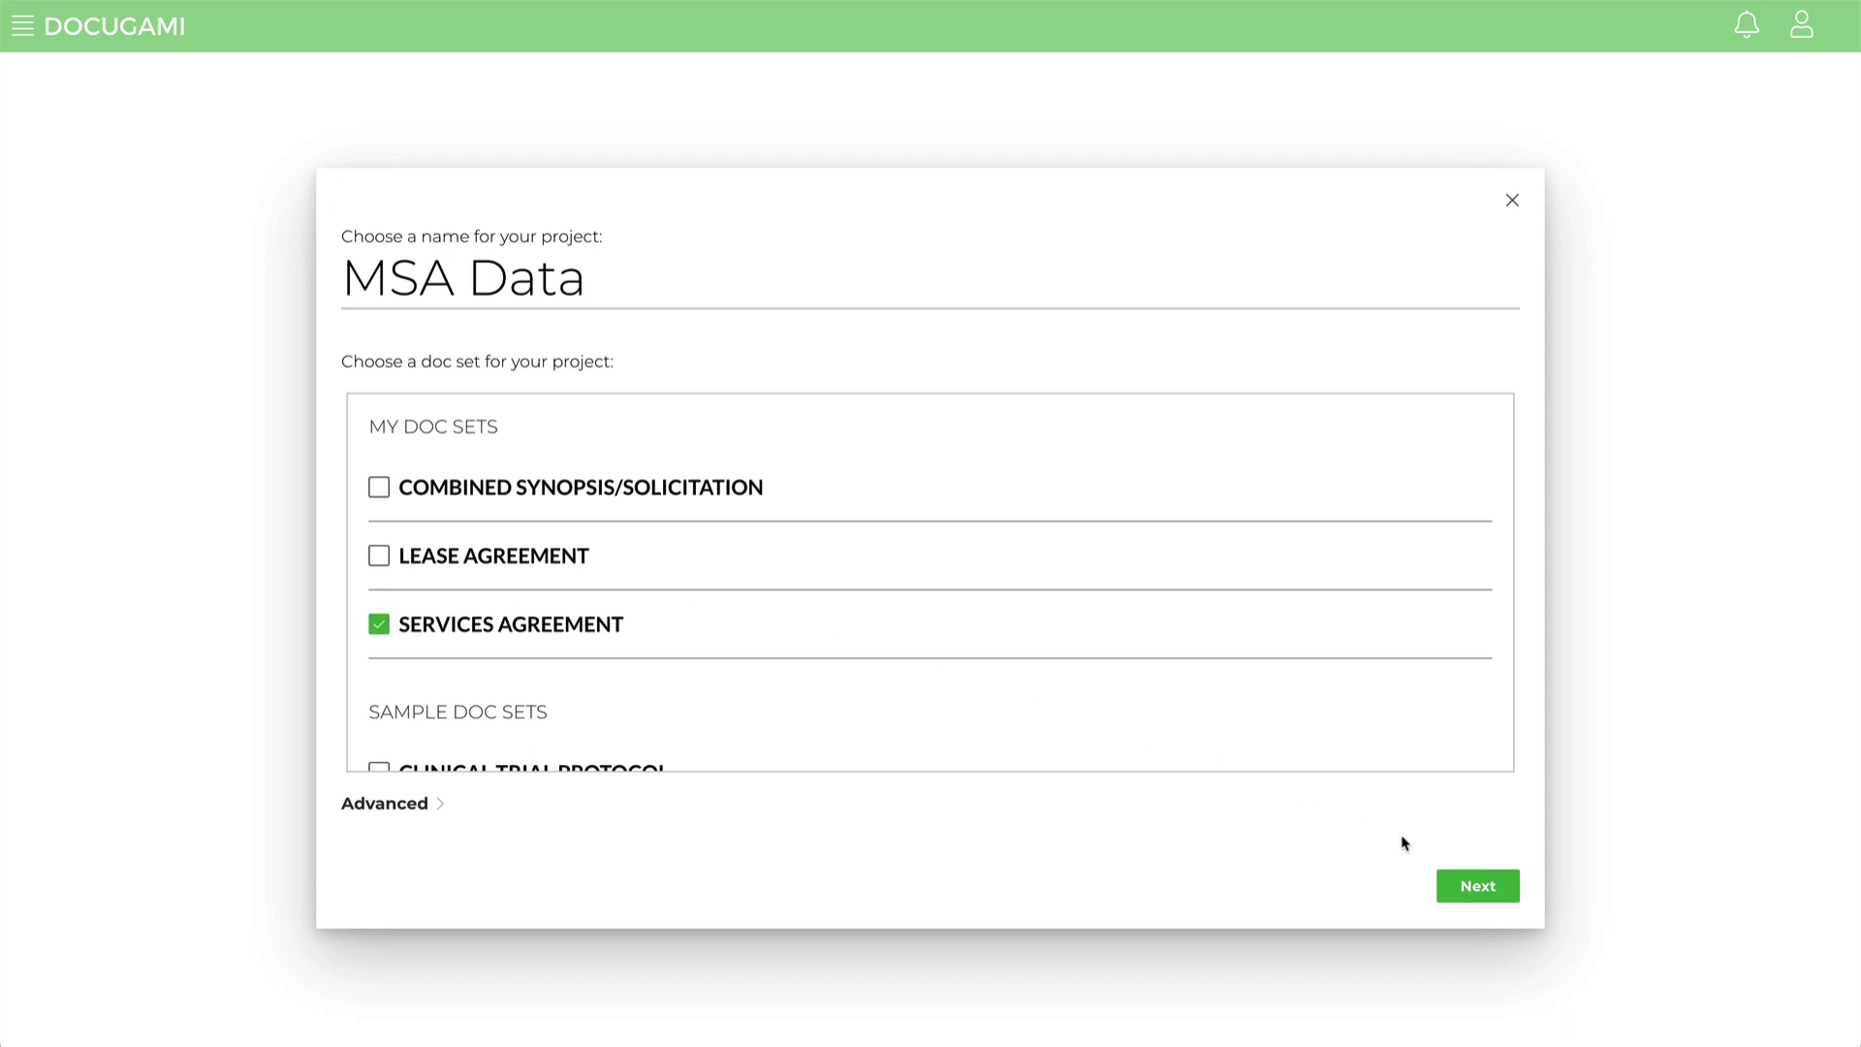
click(1481, 889)
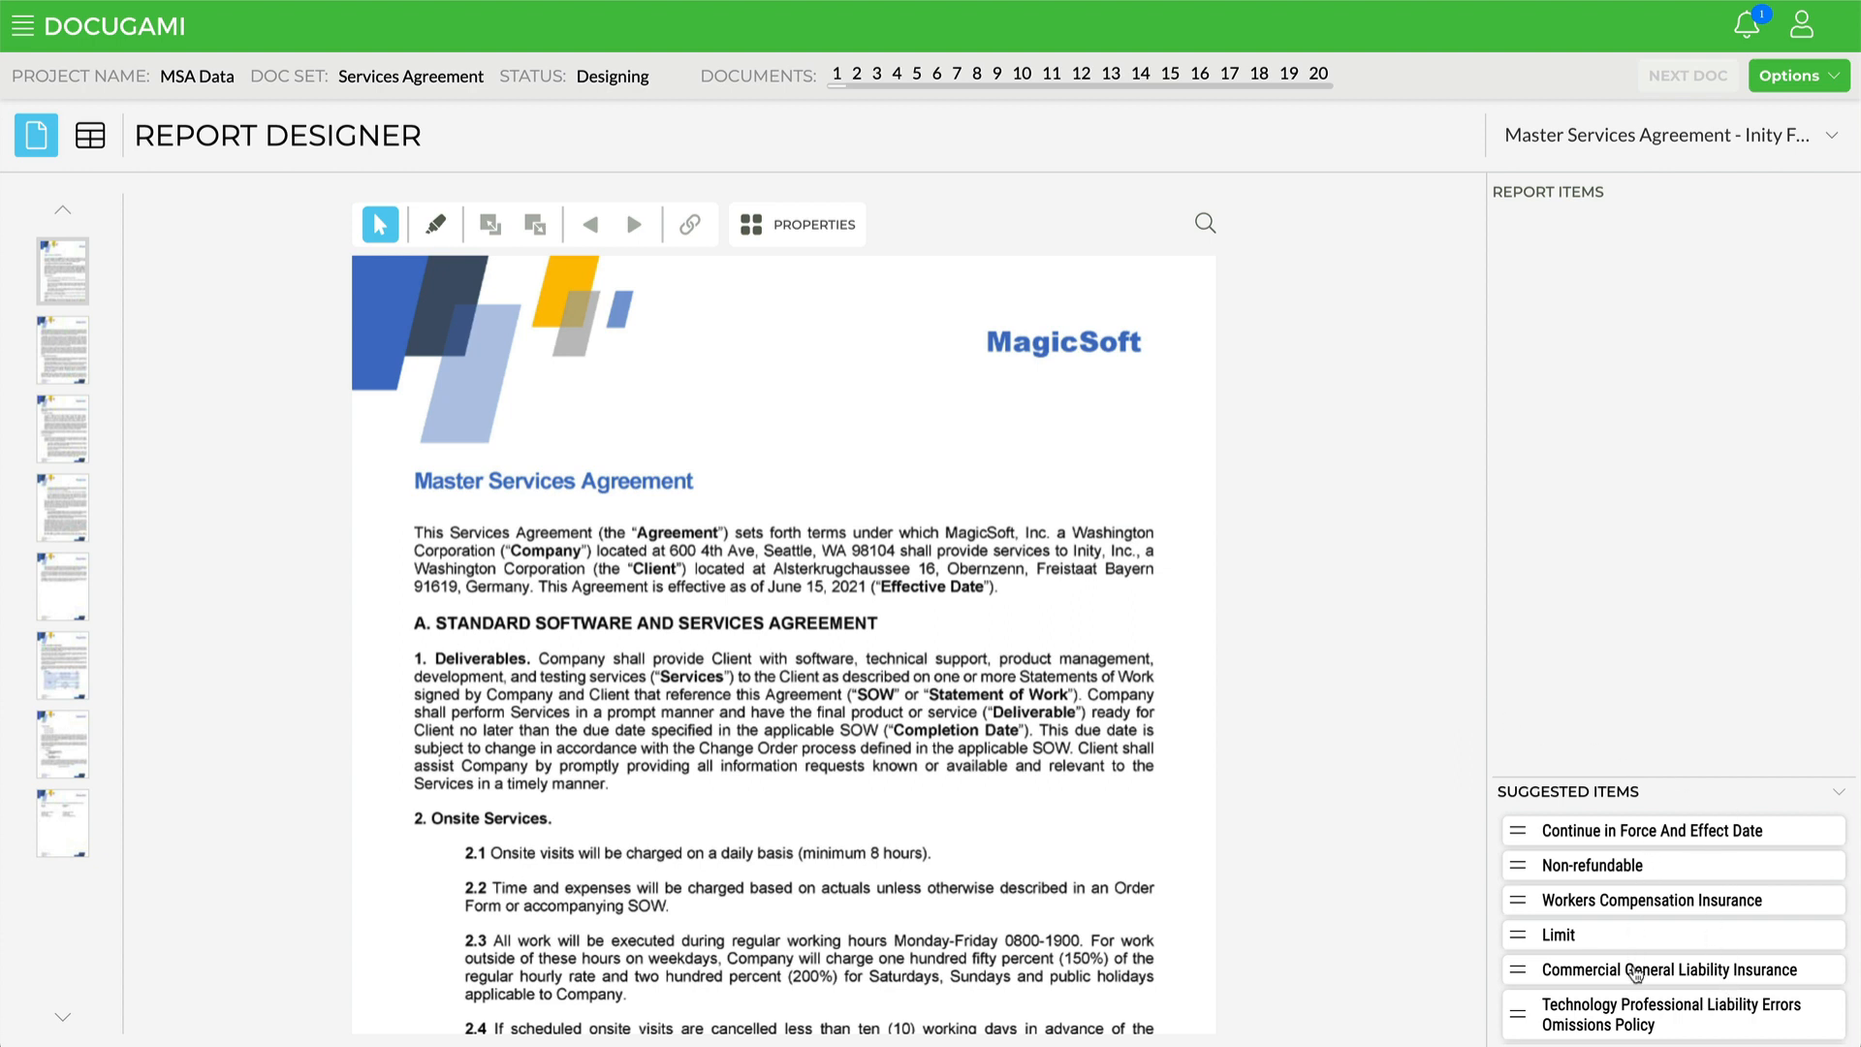
Step: Collapse the suggested items and add the Company chunk MagicSoft, Inc. from the first paragraph to the report items
scroll(1636, 974, down, 3)
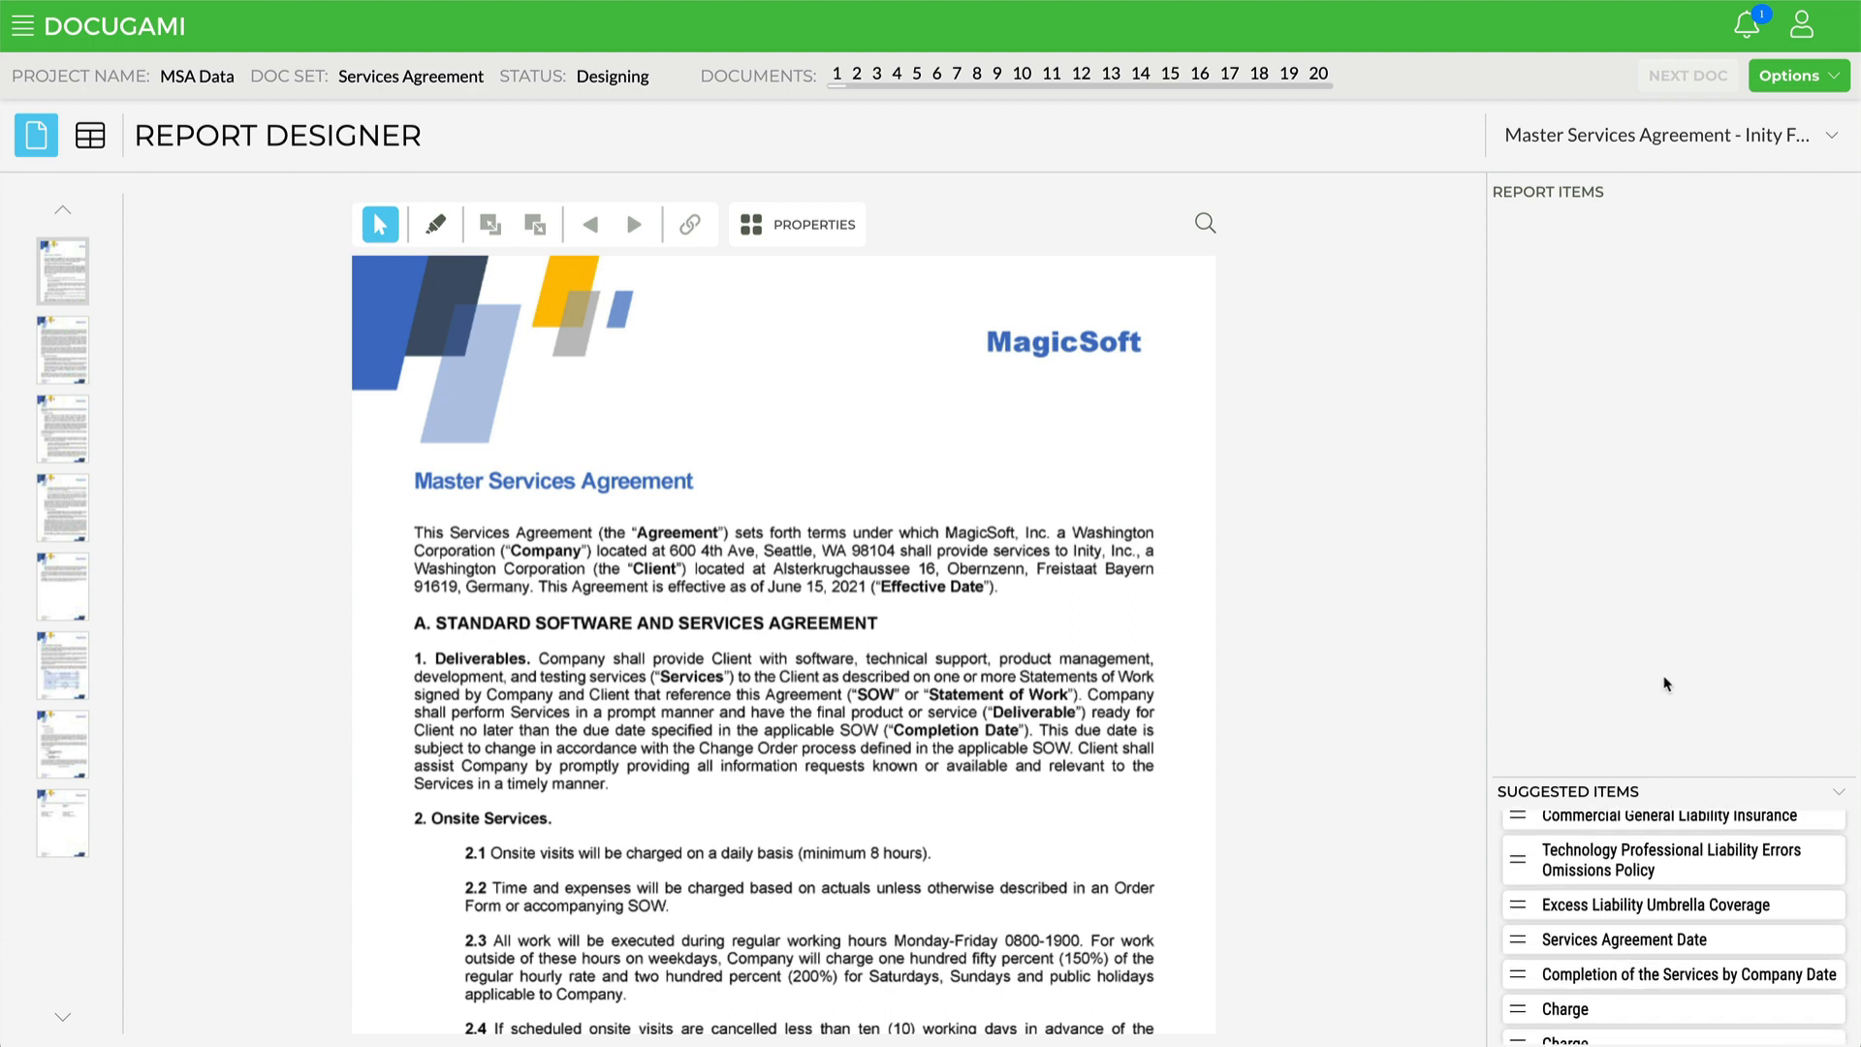
click(1840, 792)
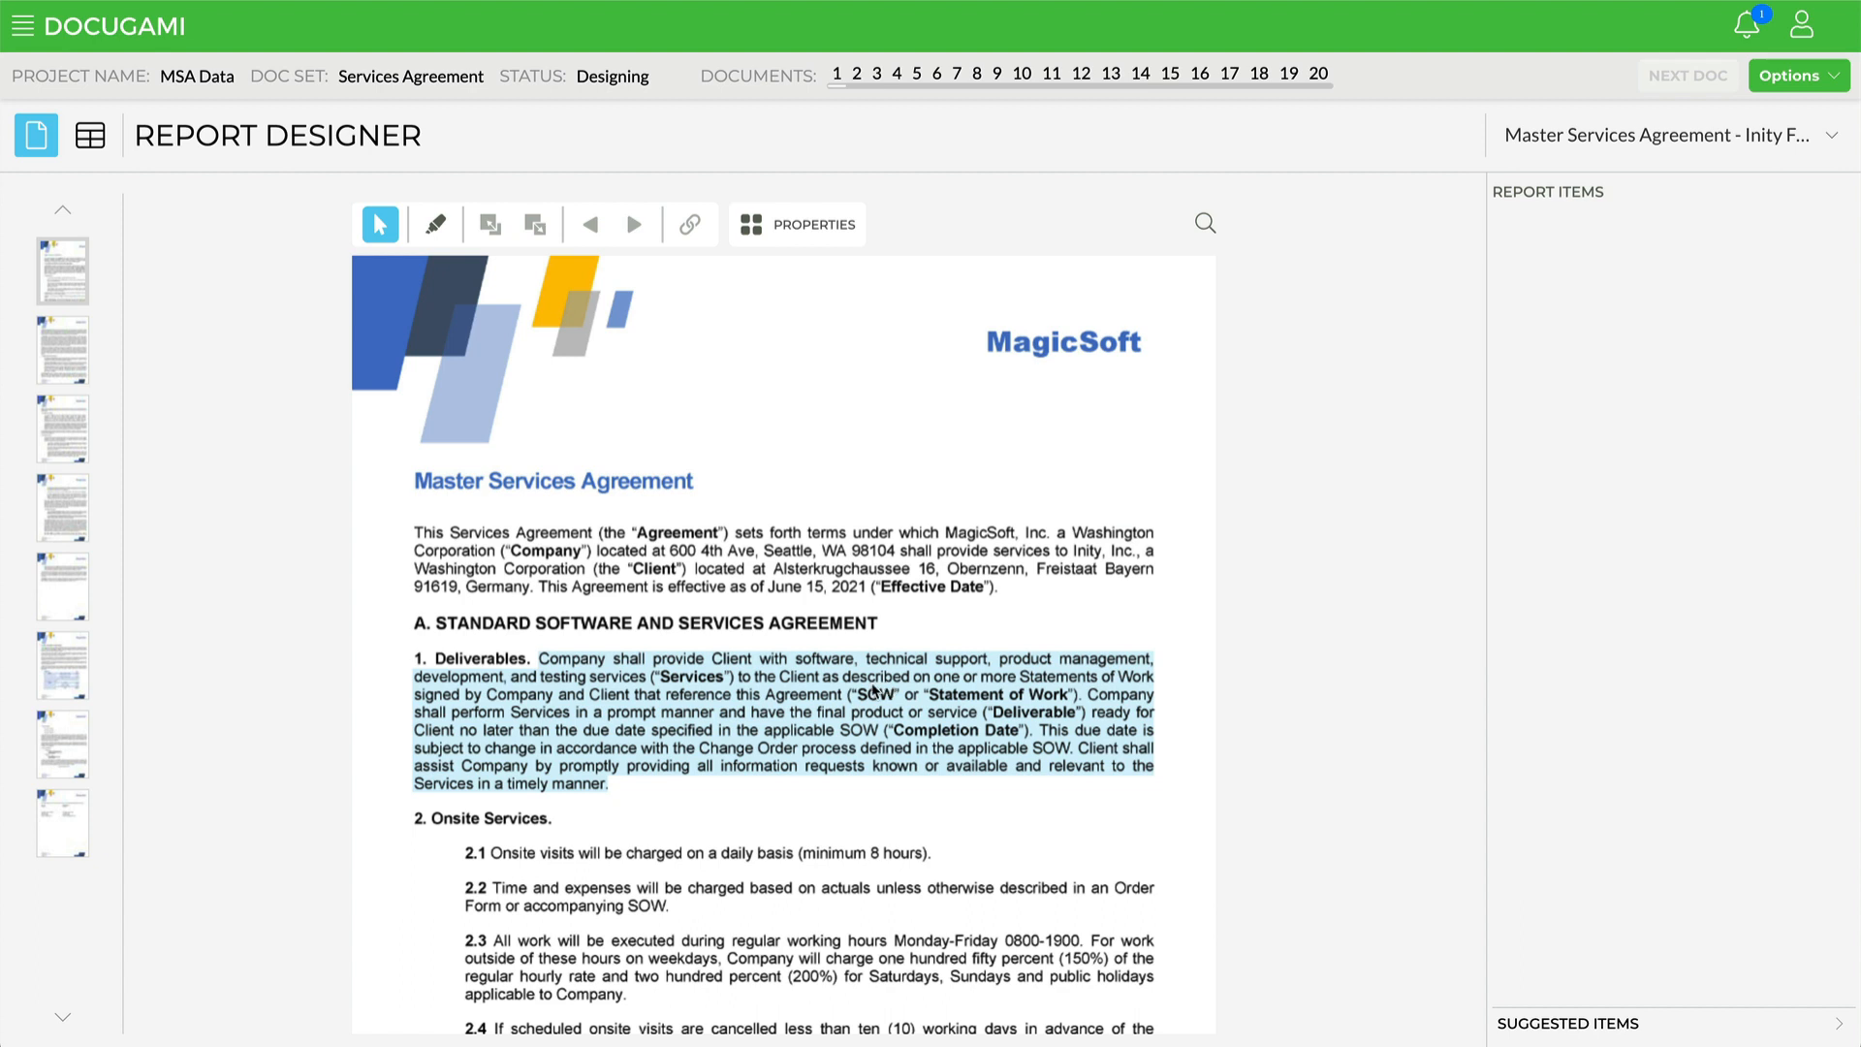
click(806, 700)
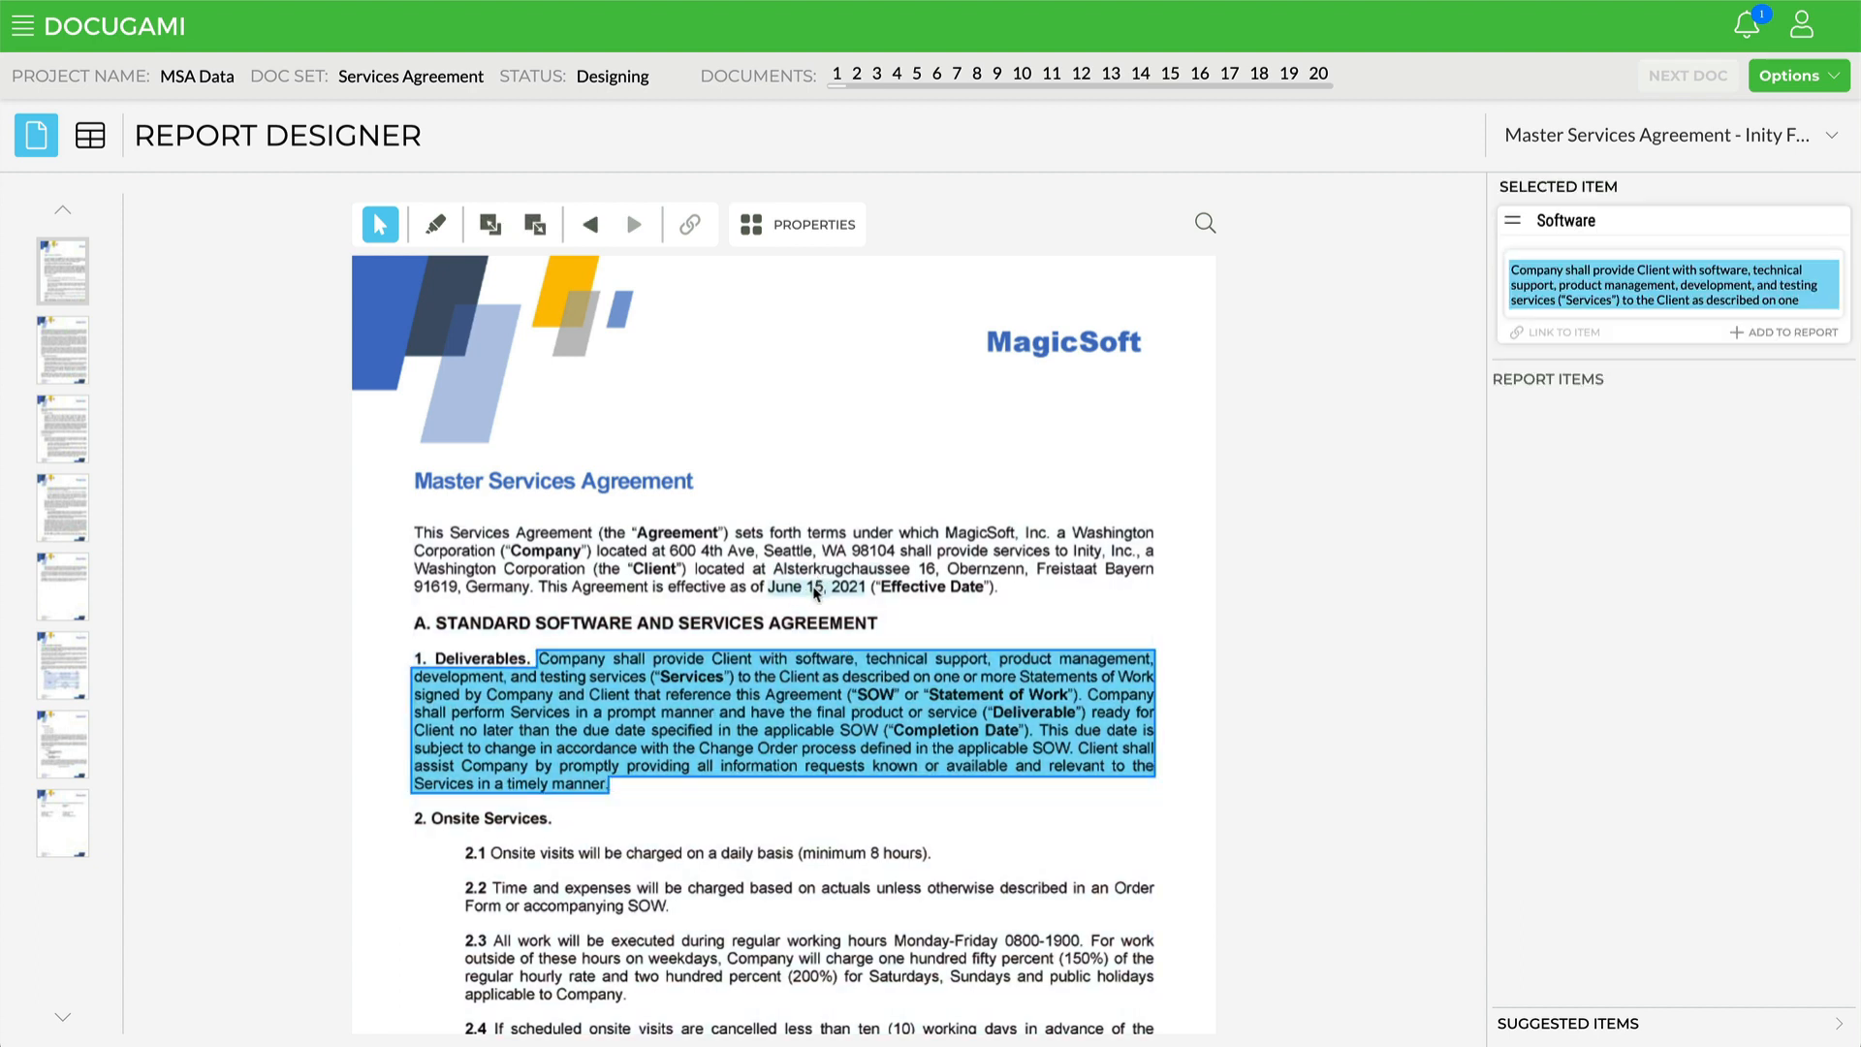
click(815, 589)
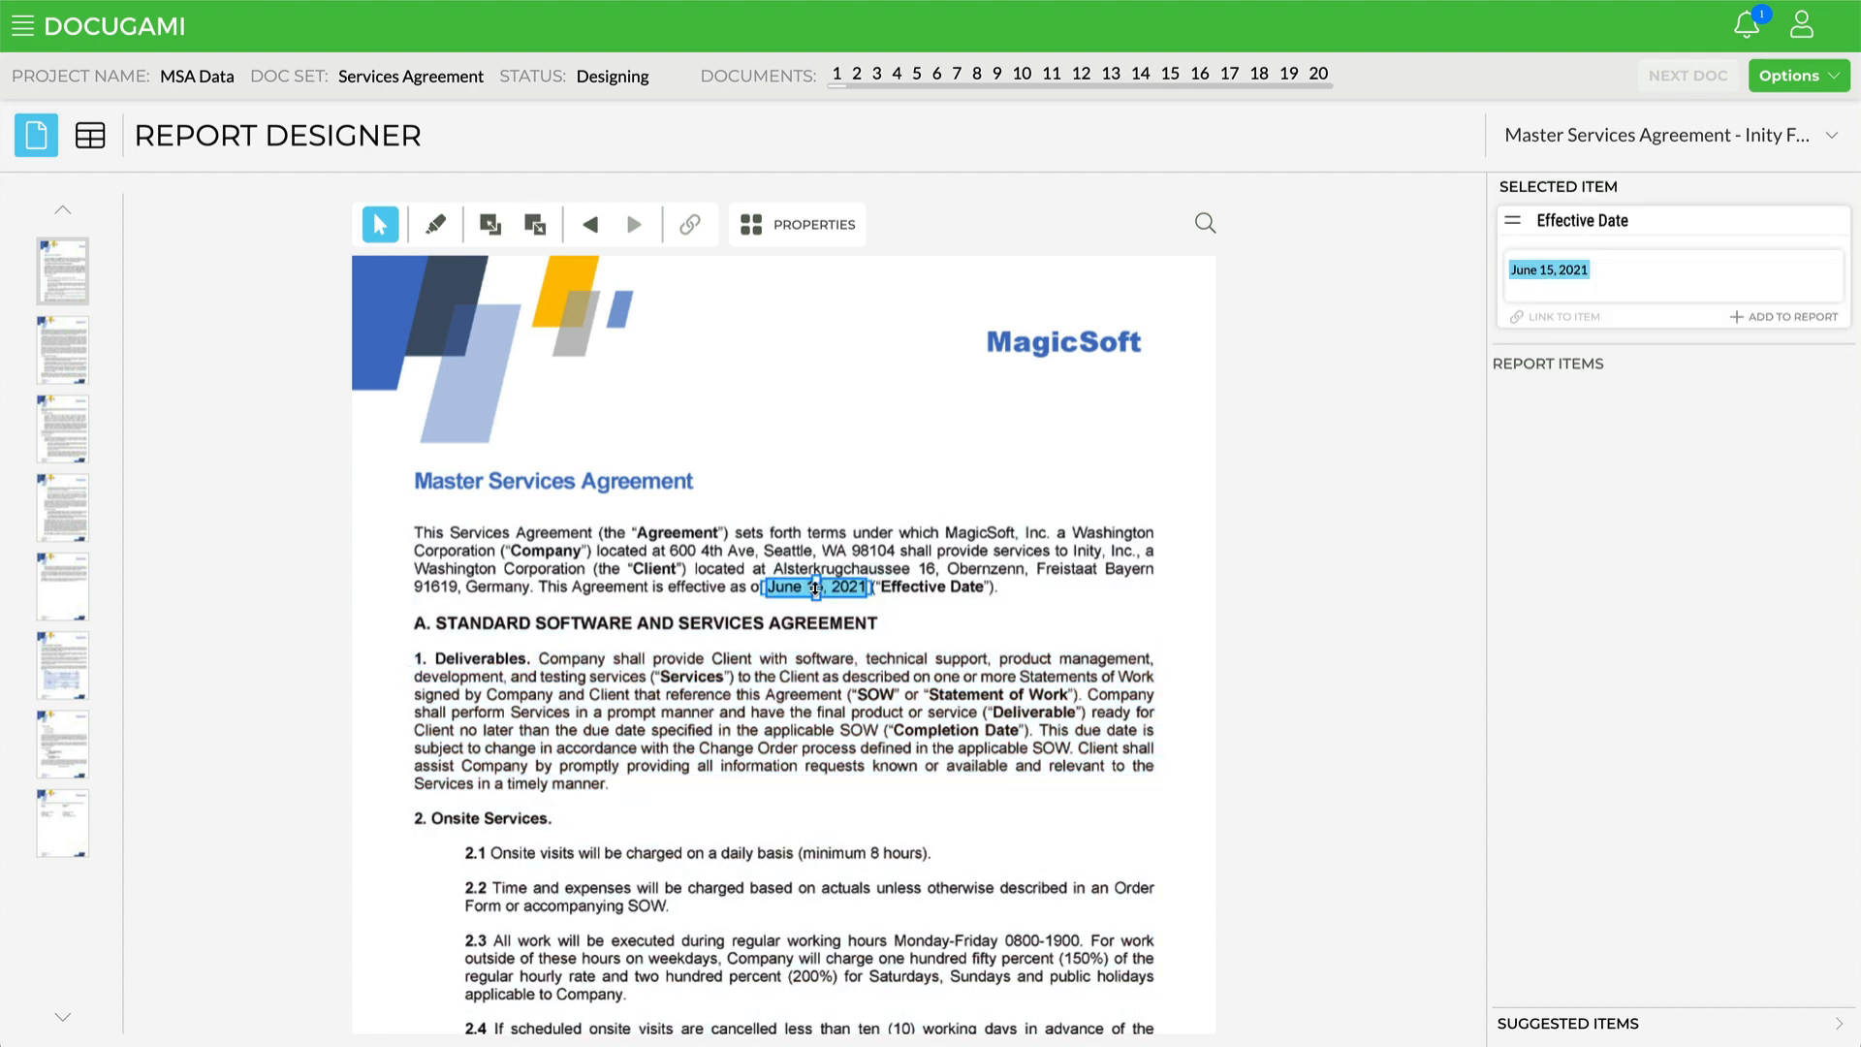
click(763, 553)
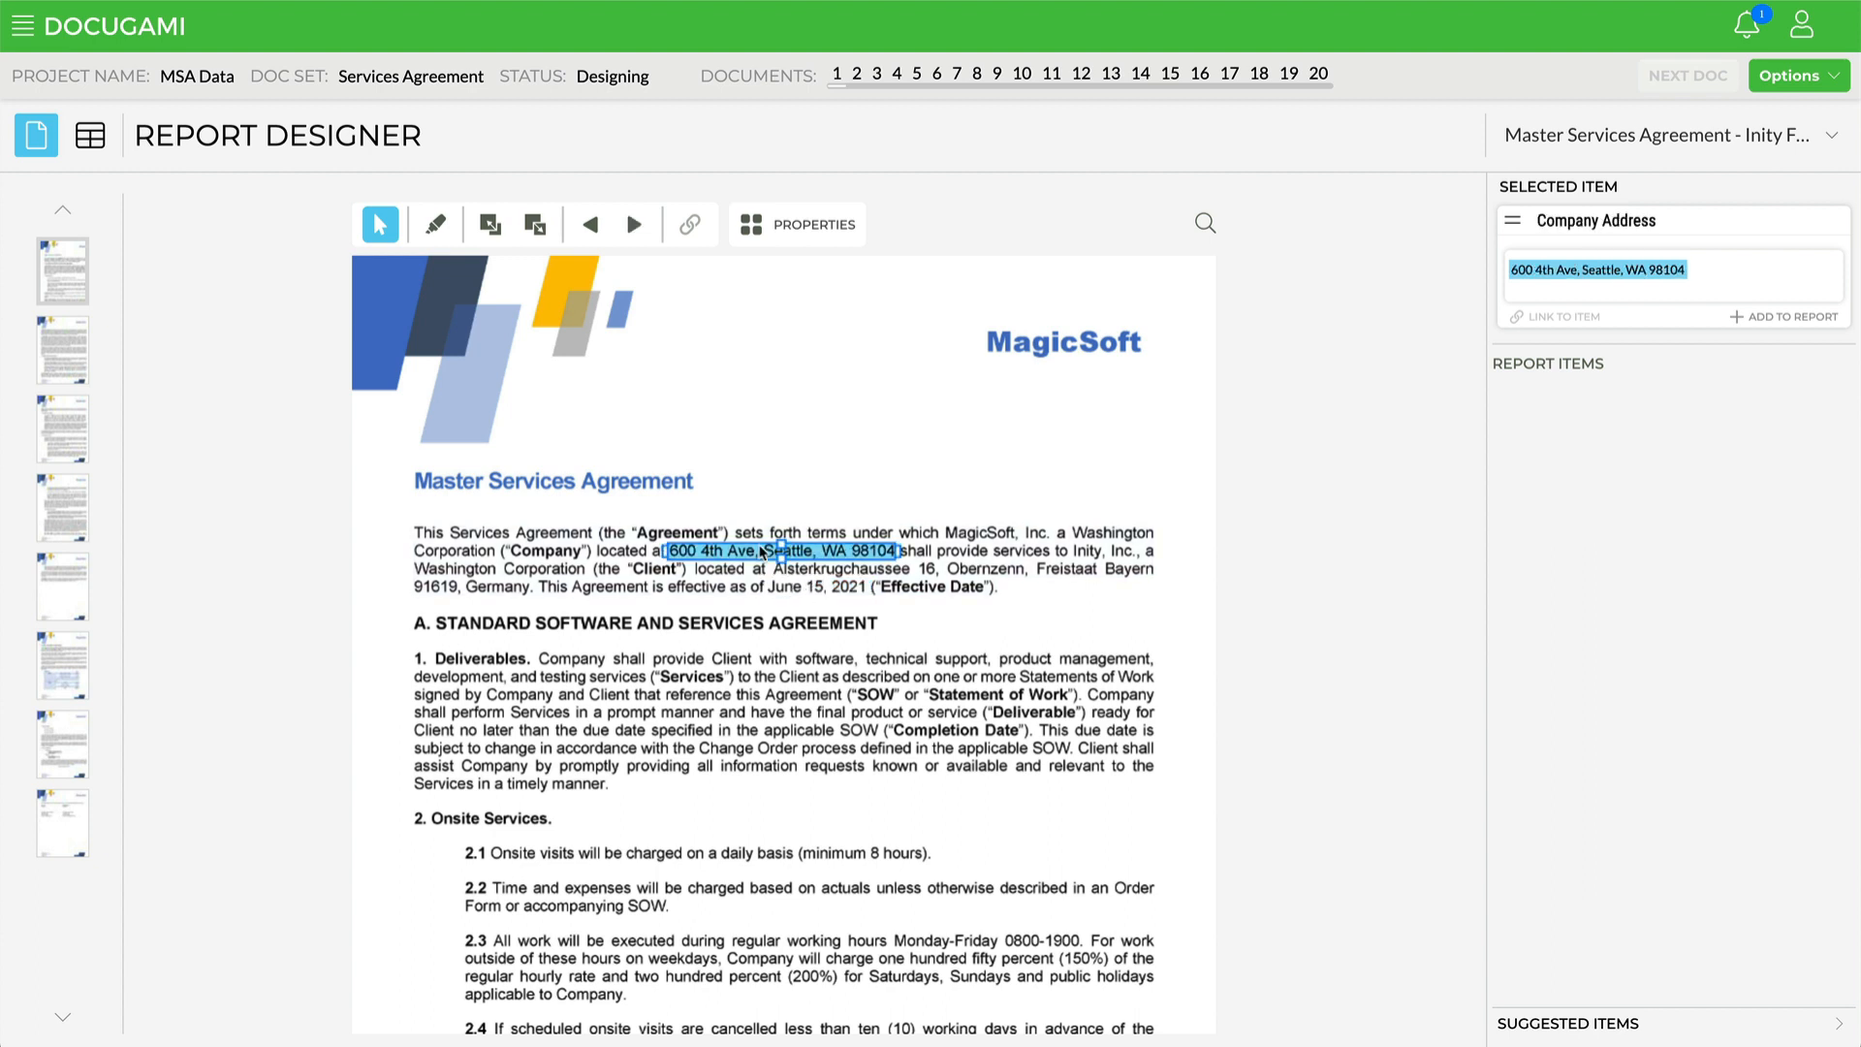
click(993, 535)
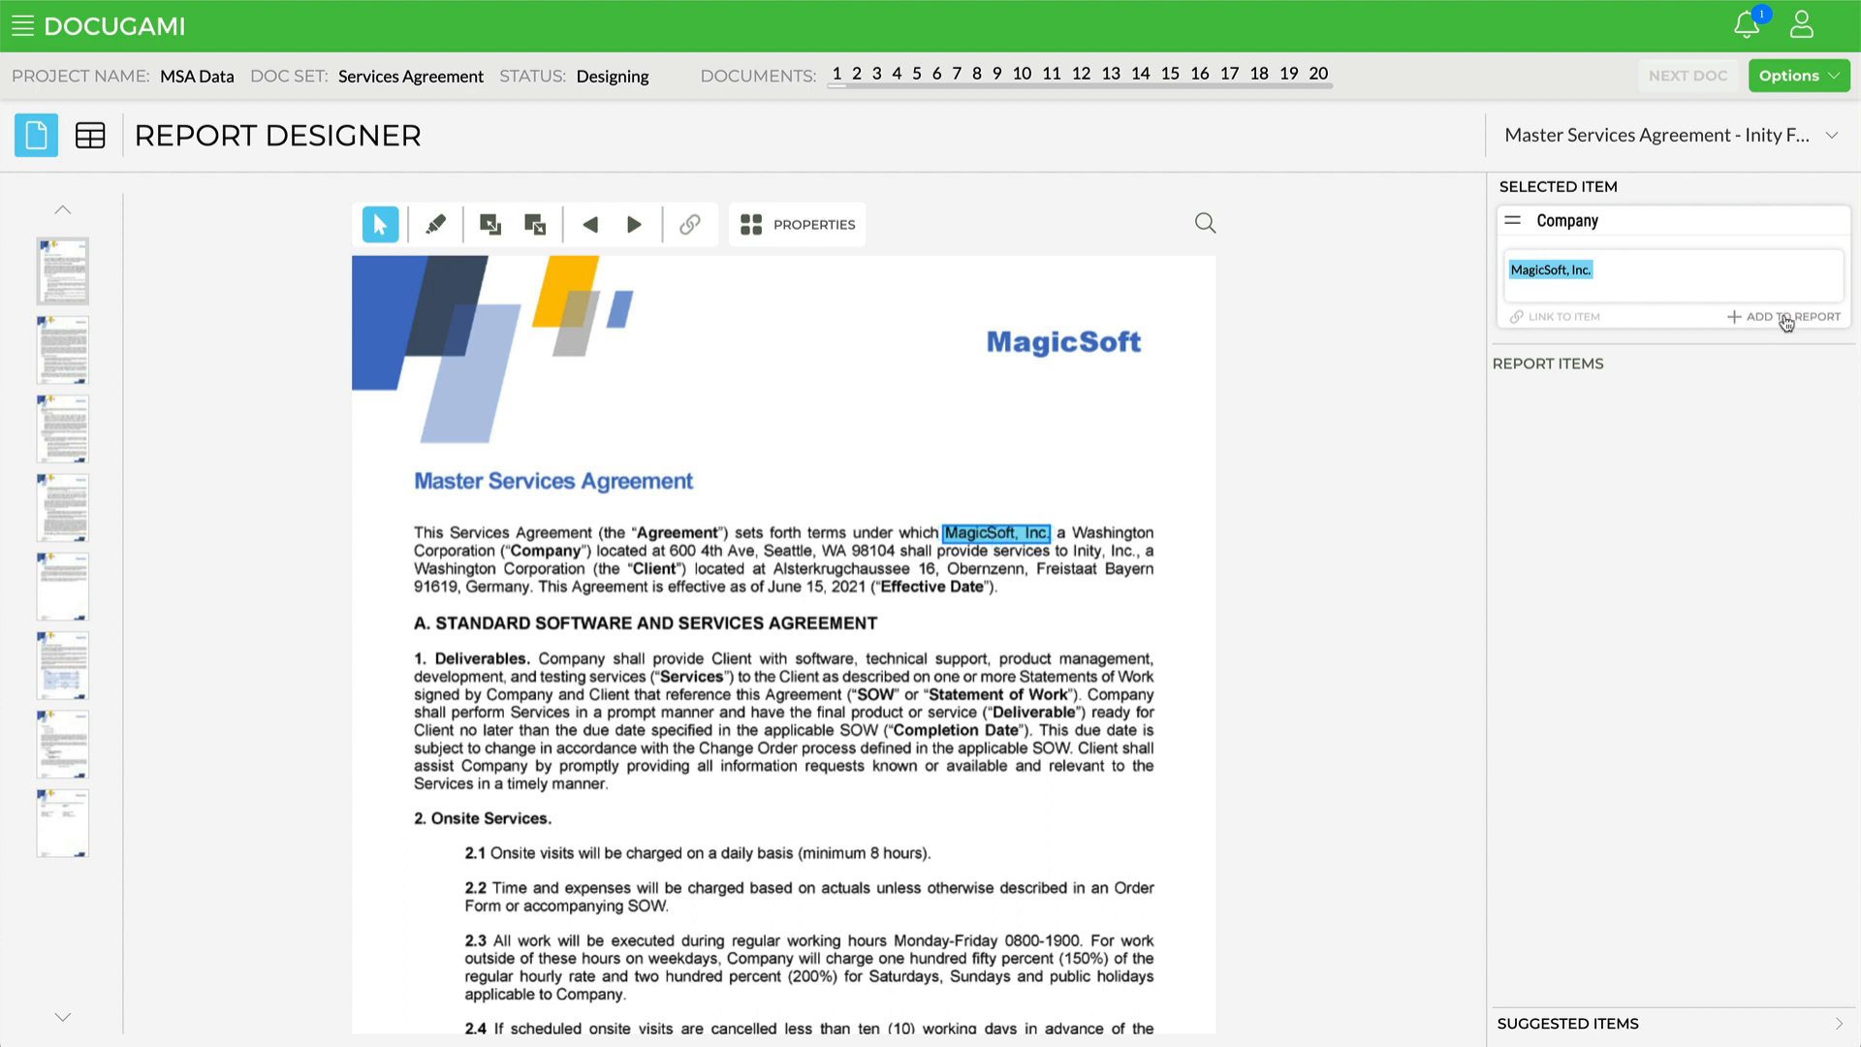
click(1787, 318)
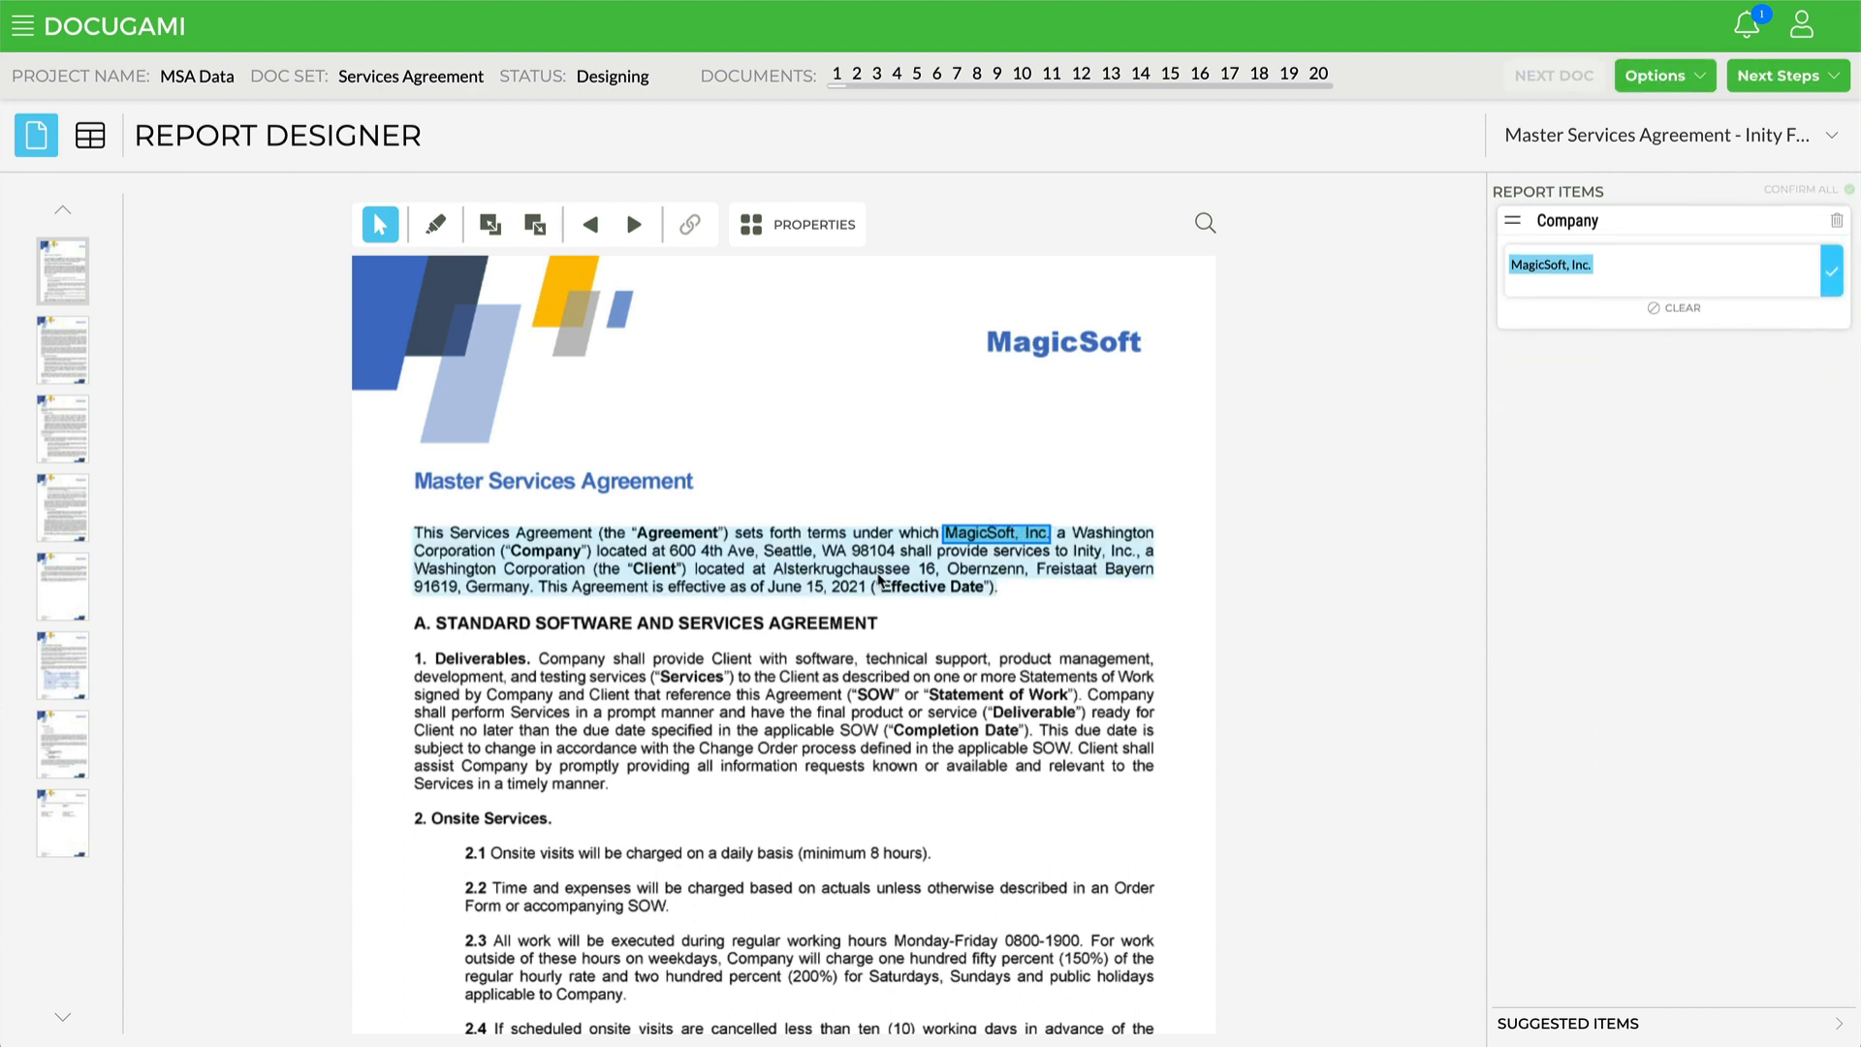
Step: Add the Effective Date chunk June 15, 2021 to the report items
click(811, 575)
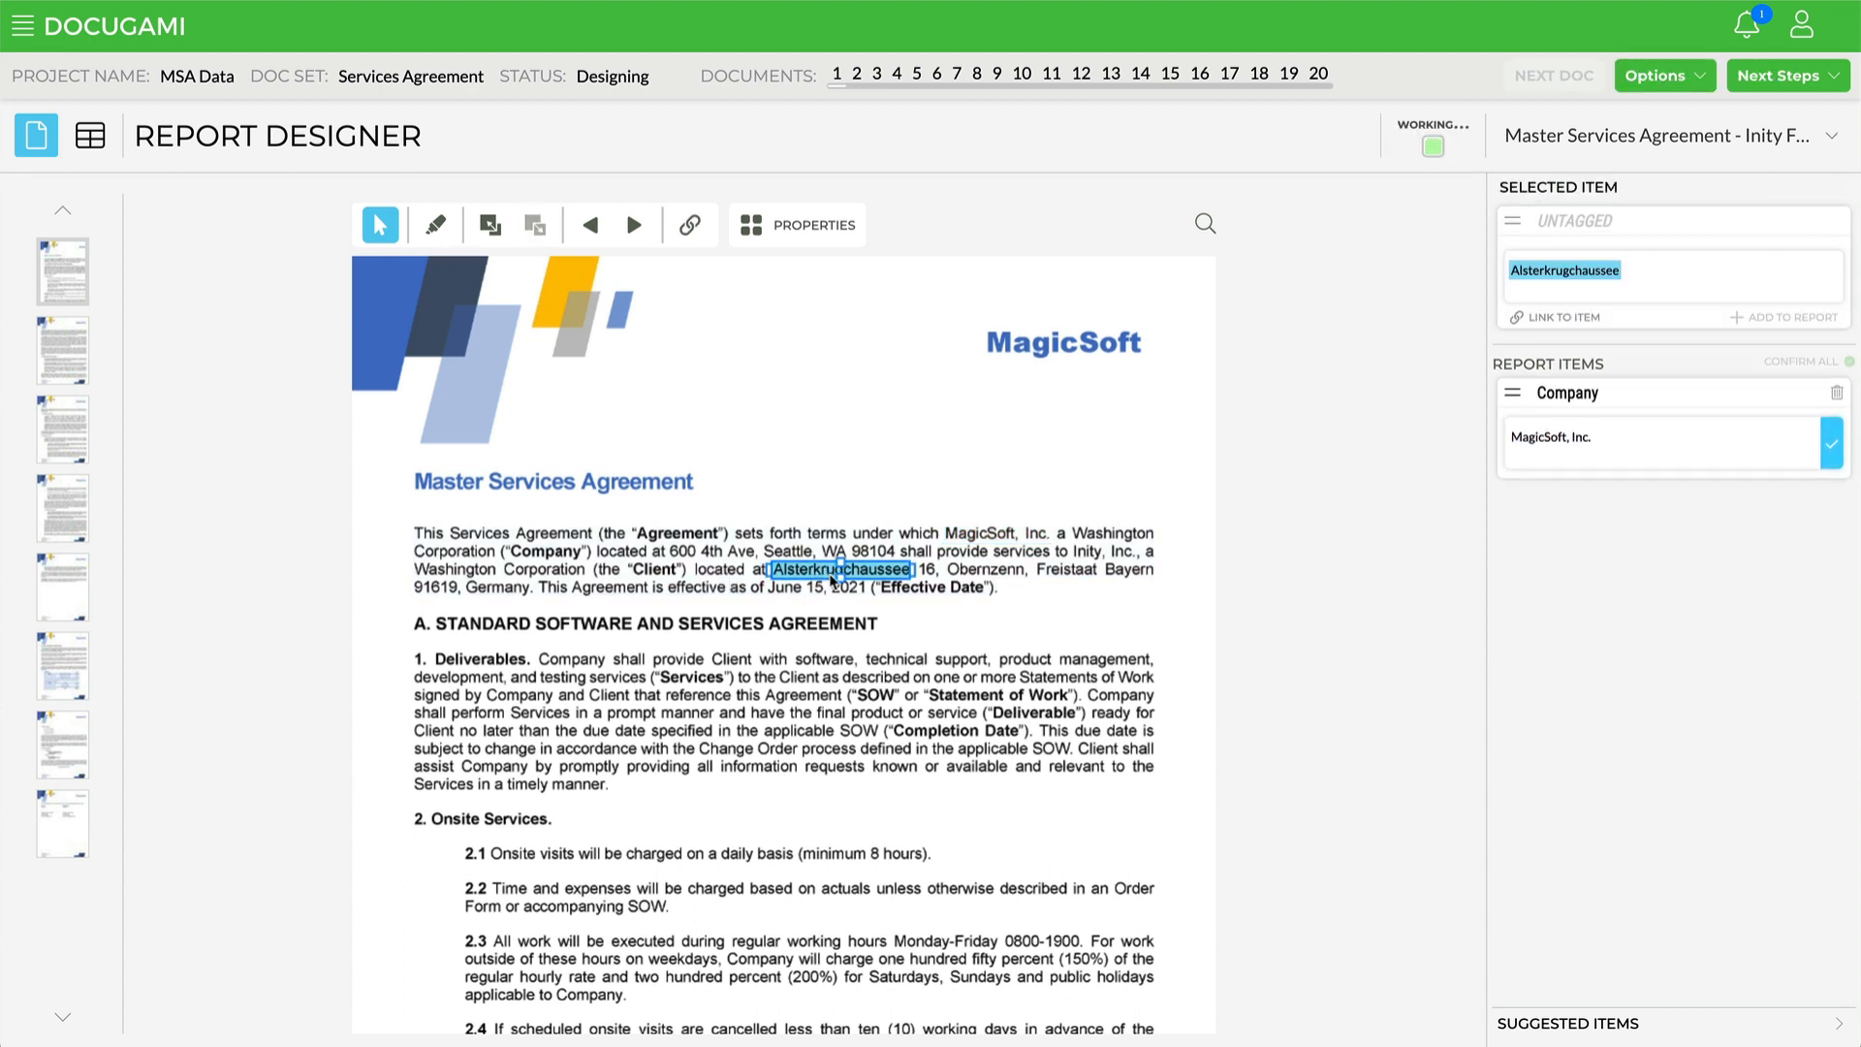
click(809, 592)
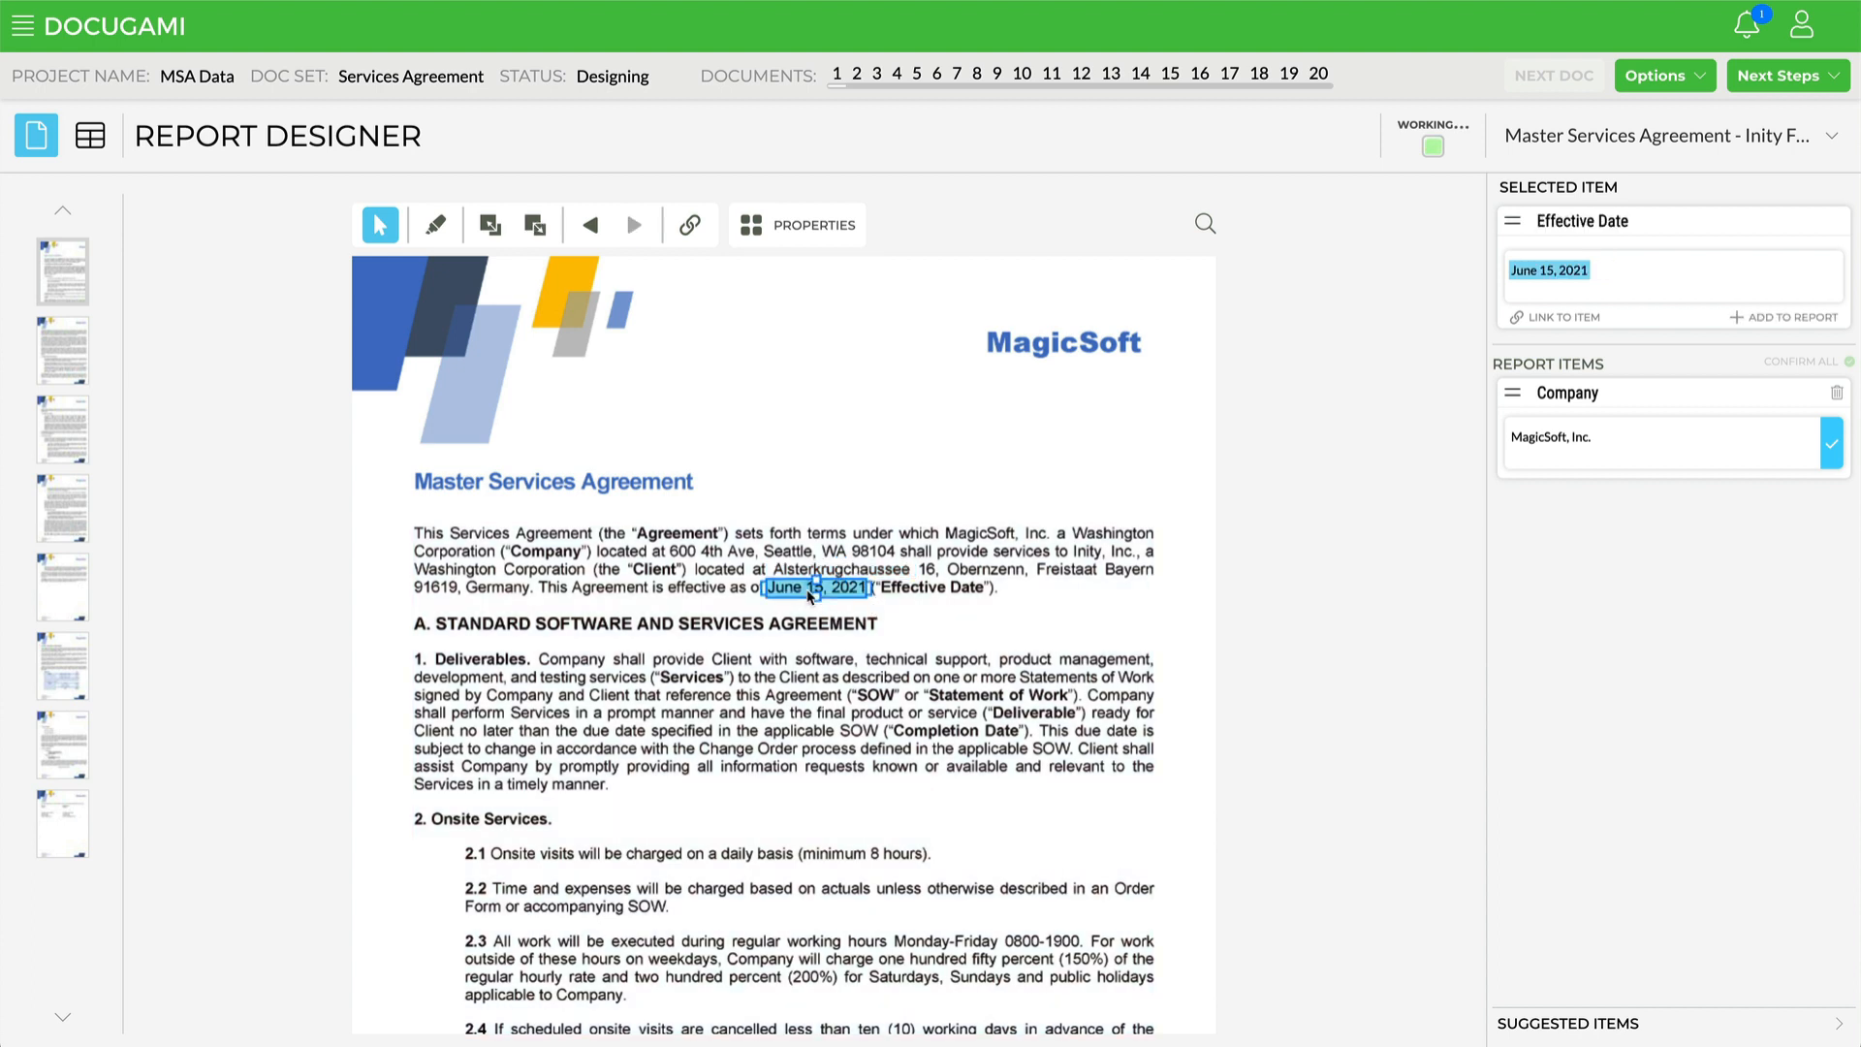
drag(808, 592, 1708, 521)
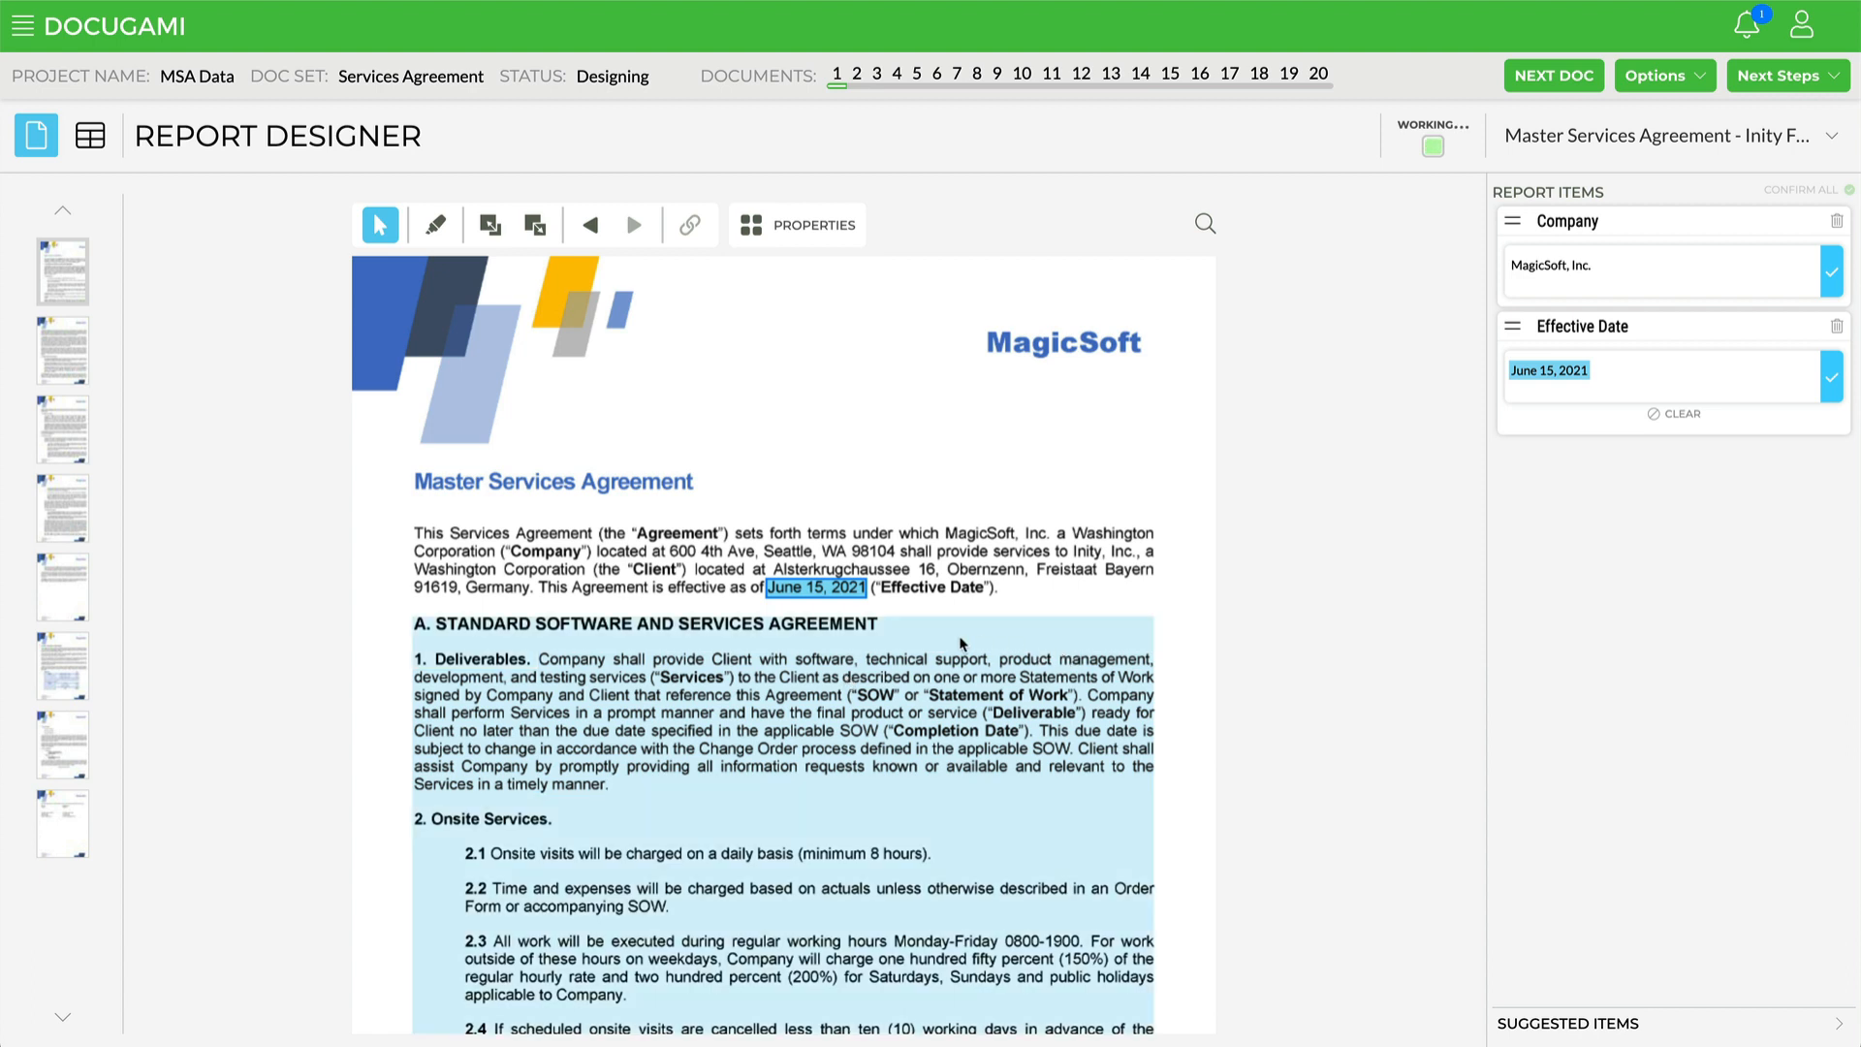
Step: Add the Company Address chunk 600 4th Ave, Seattle, WA 98104 to the report items
click(805, 584)
click(815, 553)
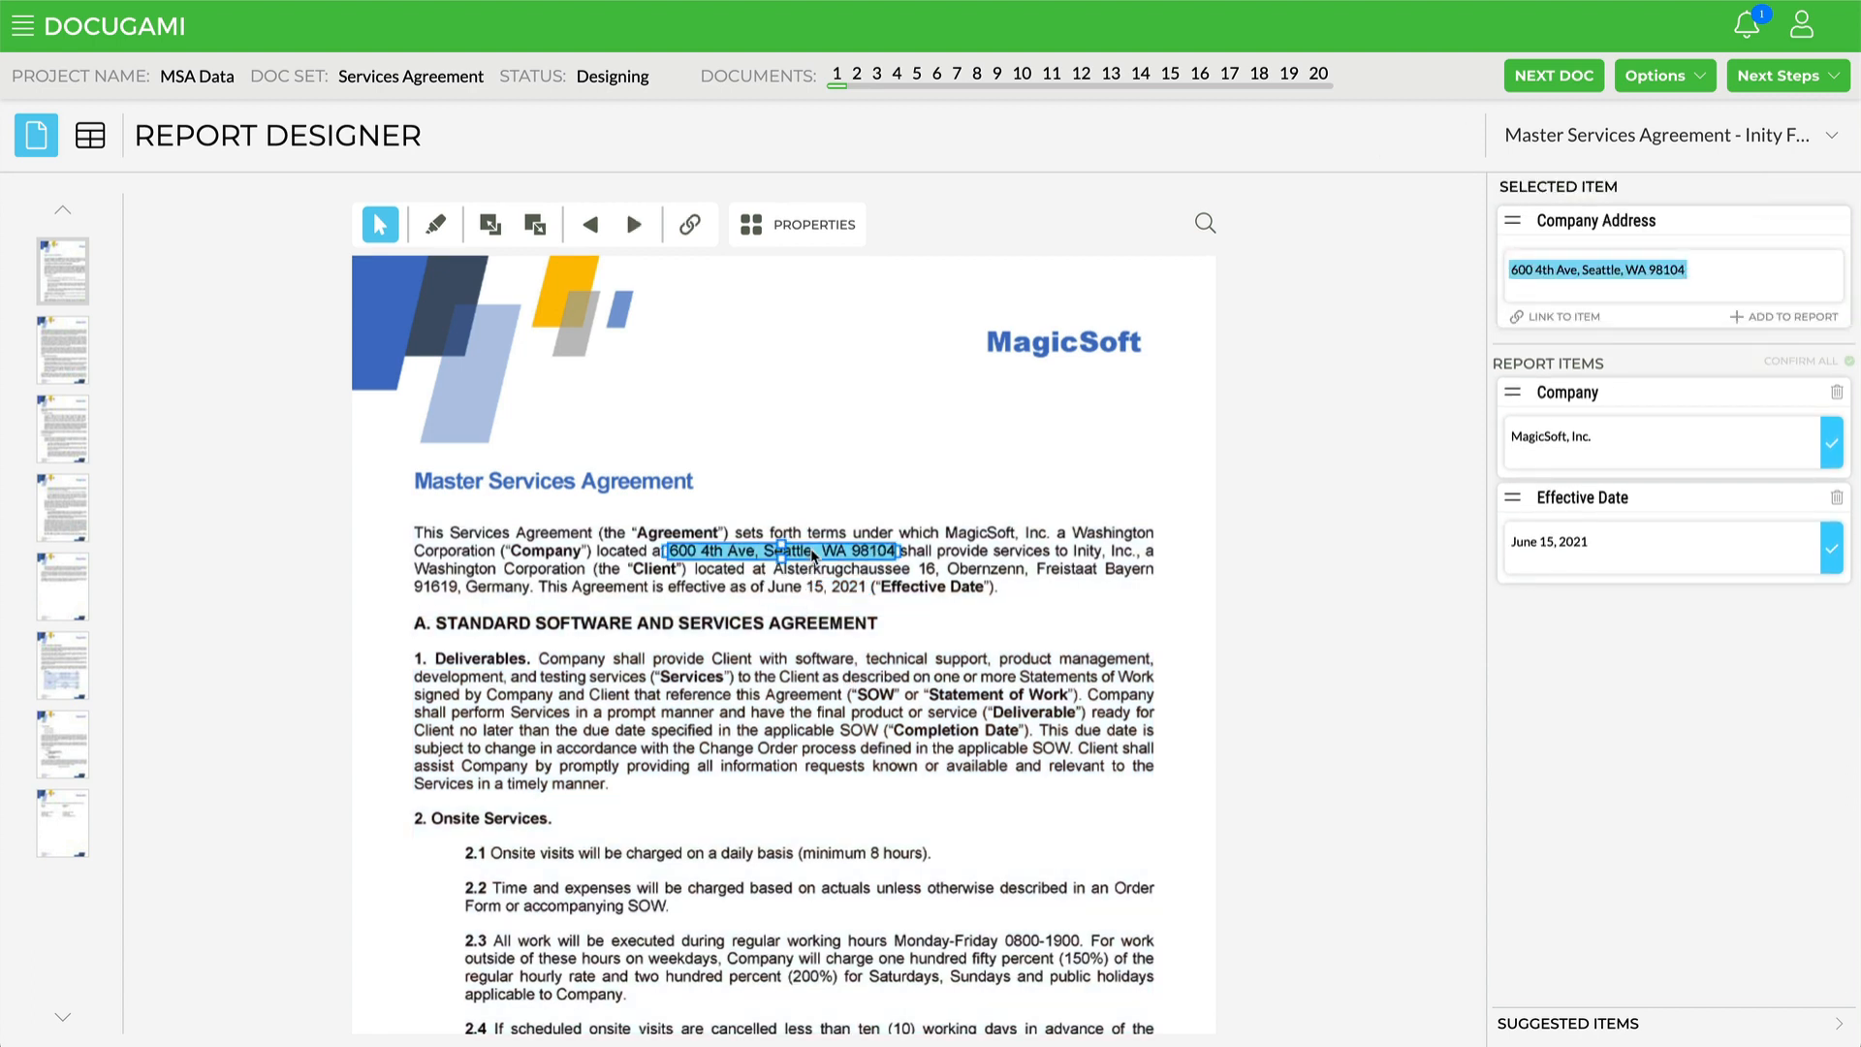
drag(815, 554, 1665, 724)
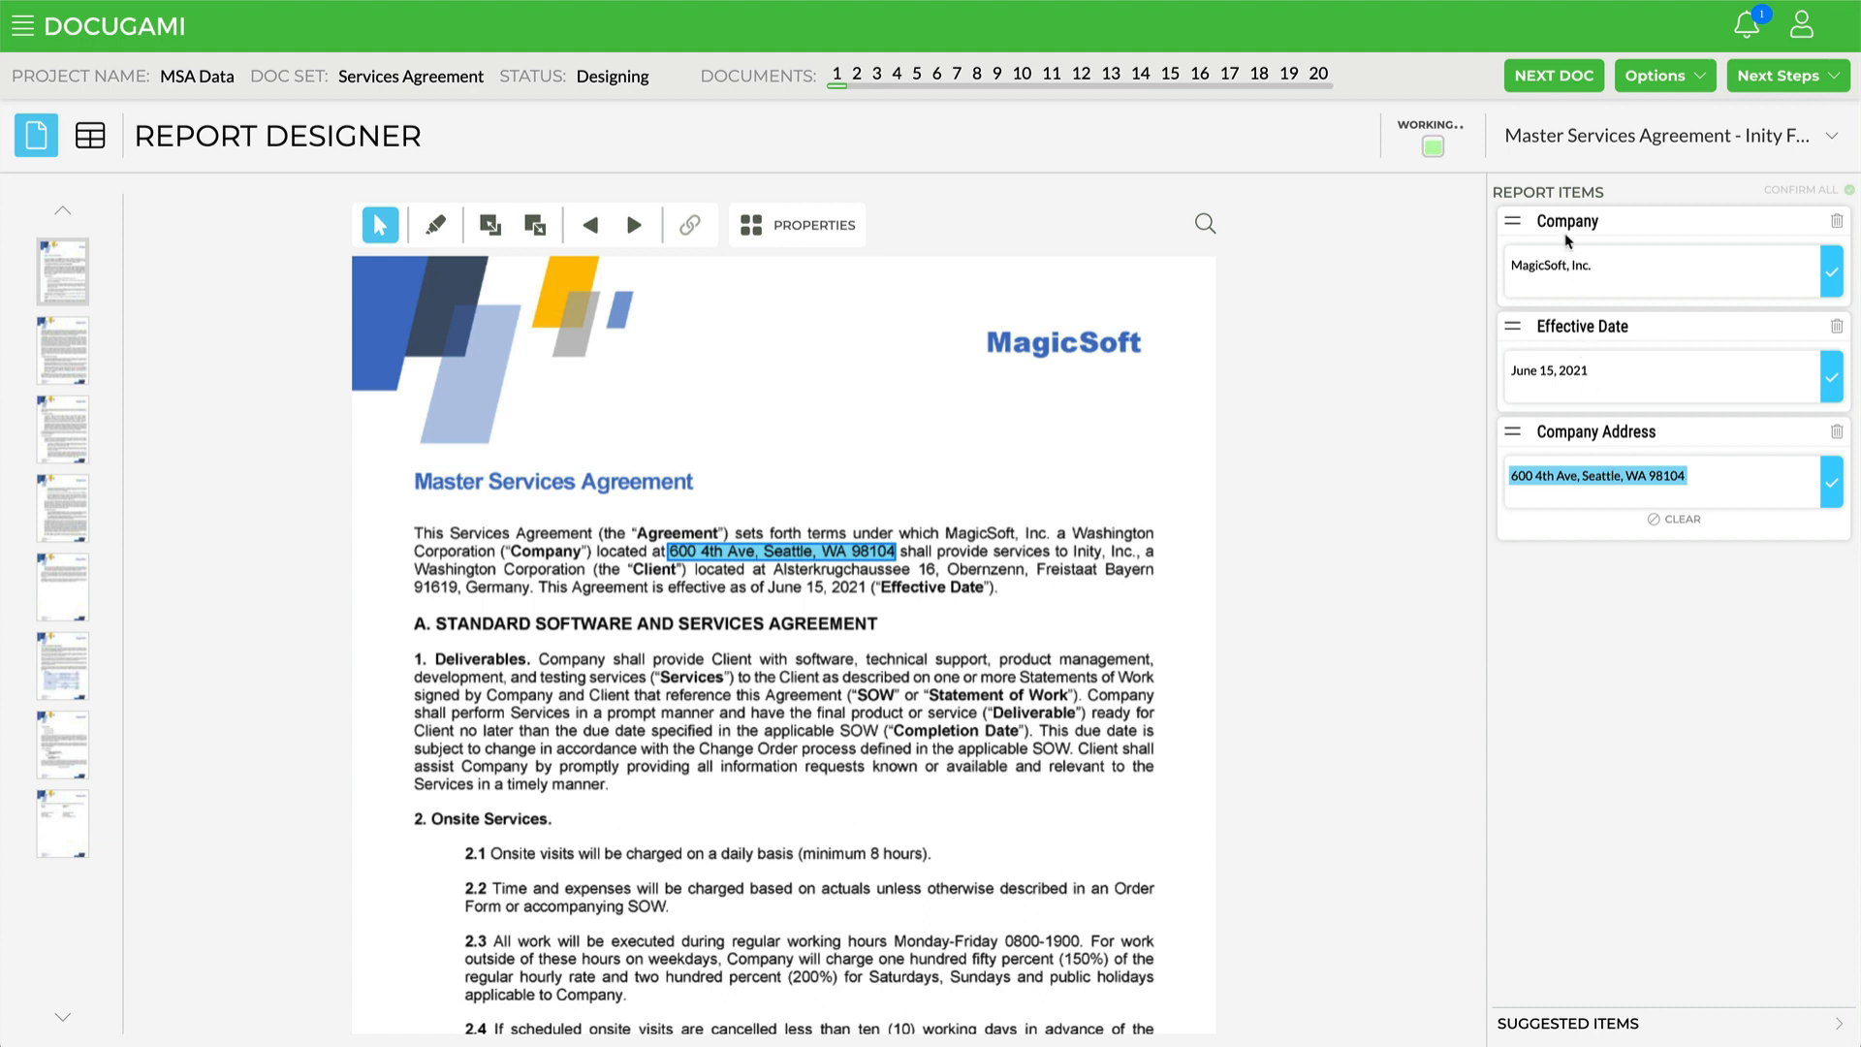
Step: Select the first Deliverables paragraph chunk and extend it to include the "1. Deliverables." heading
click(1235, 648)
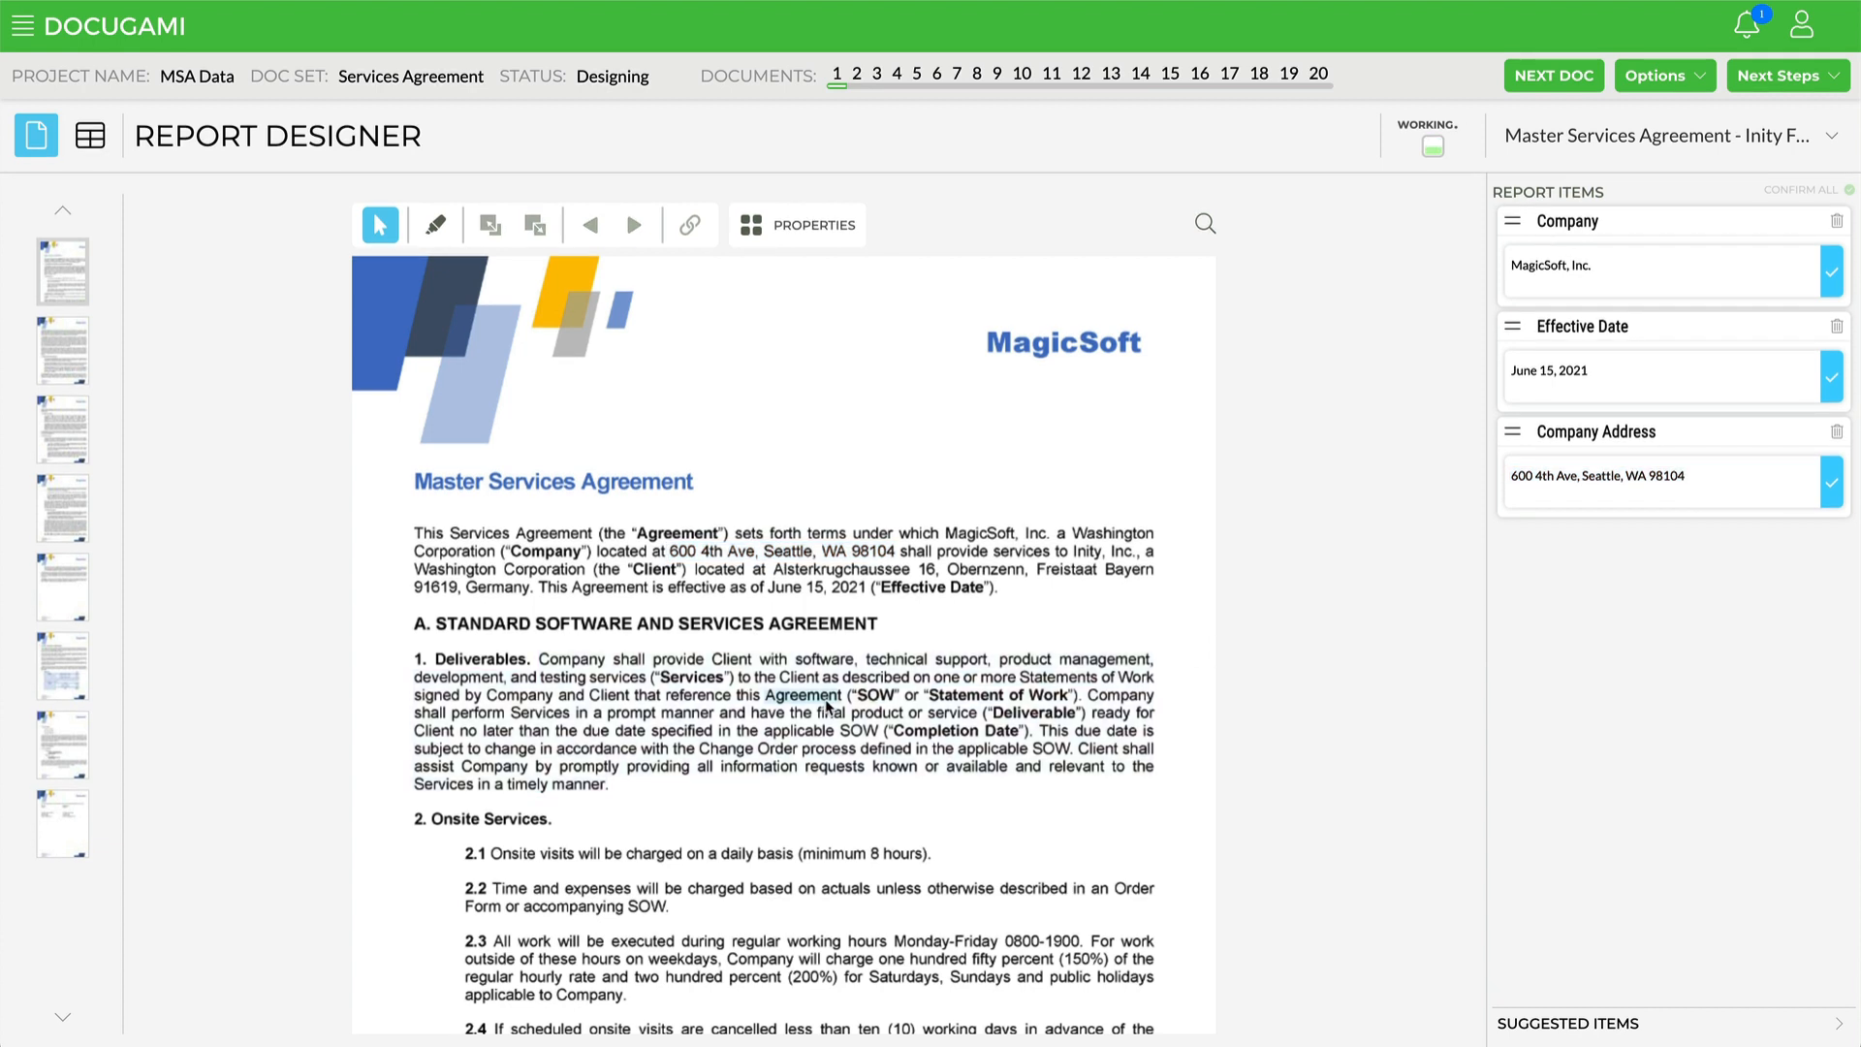
double_click(803, 677)
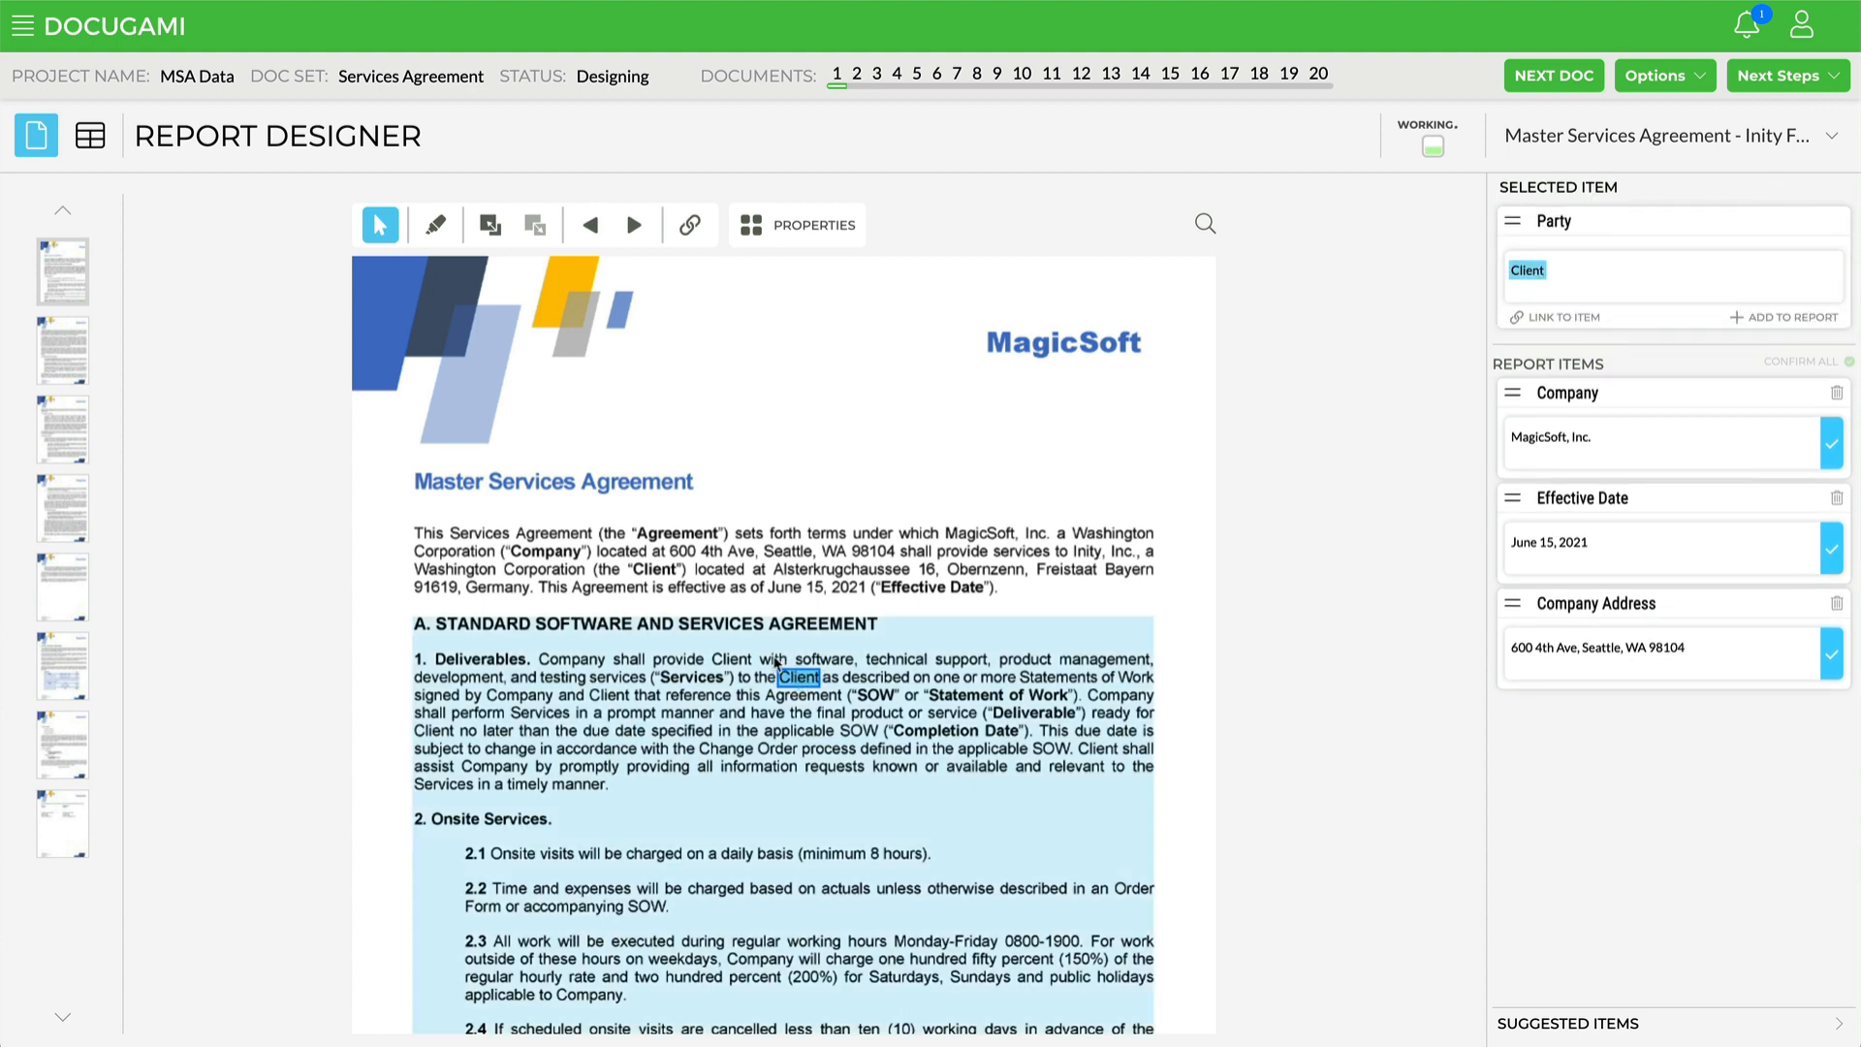
click(769, 672)
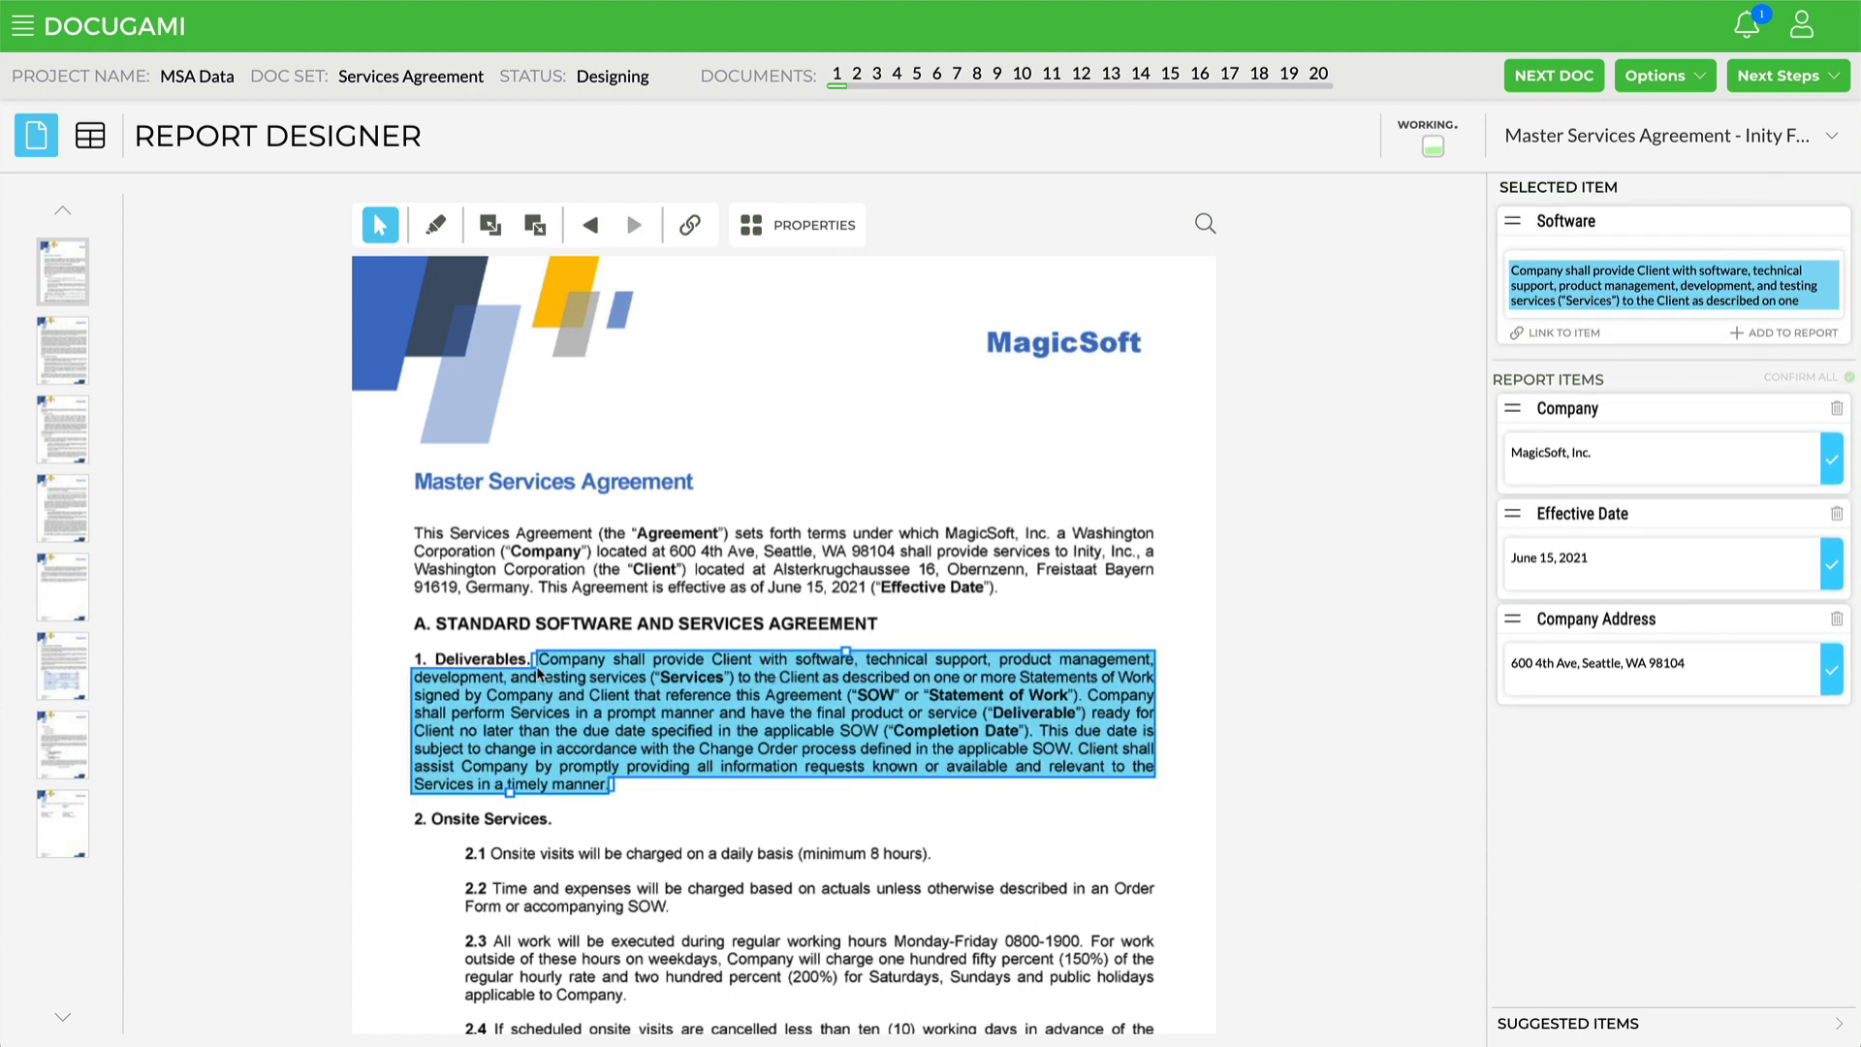
drag(533, 660, 409, 663)
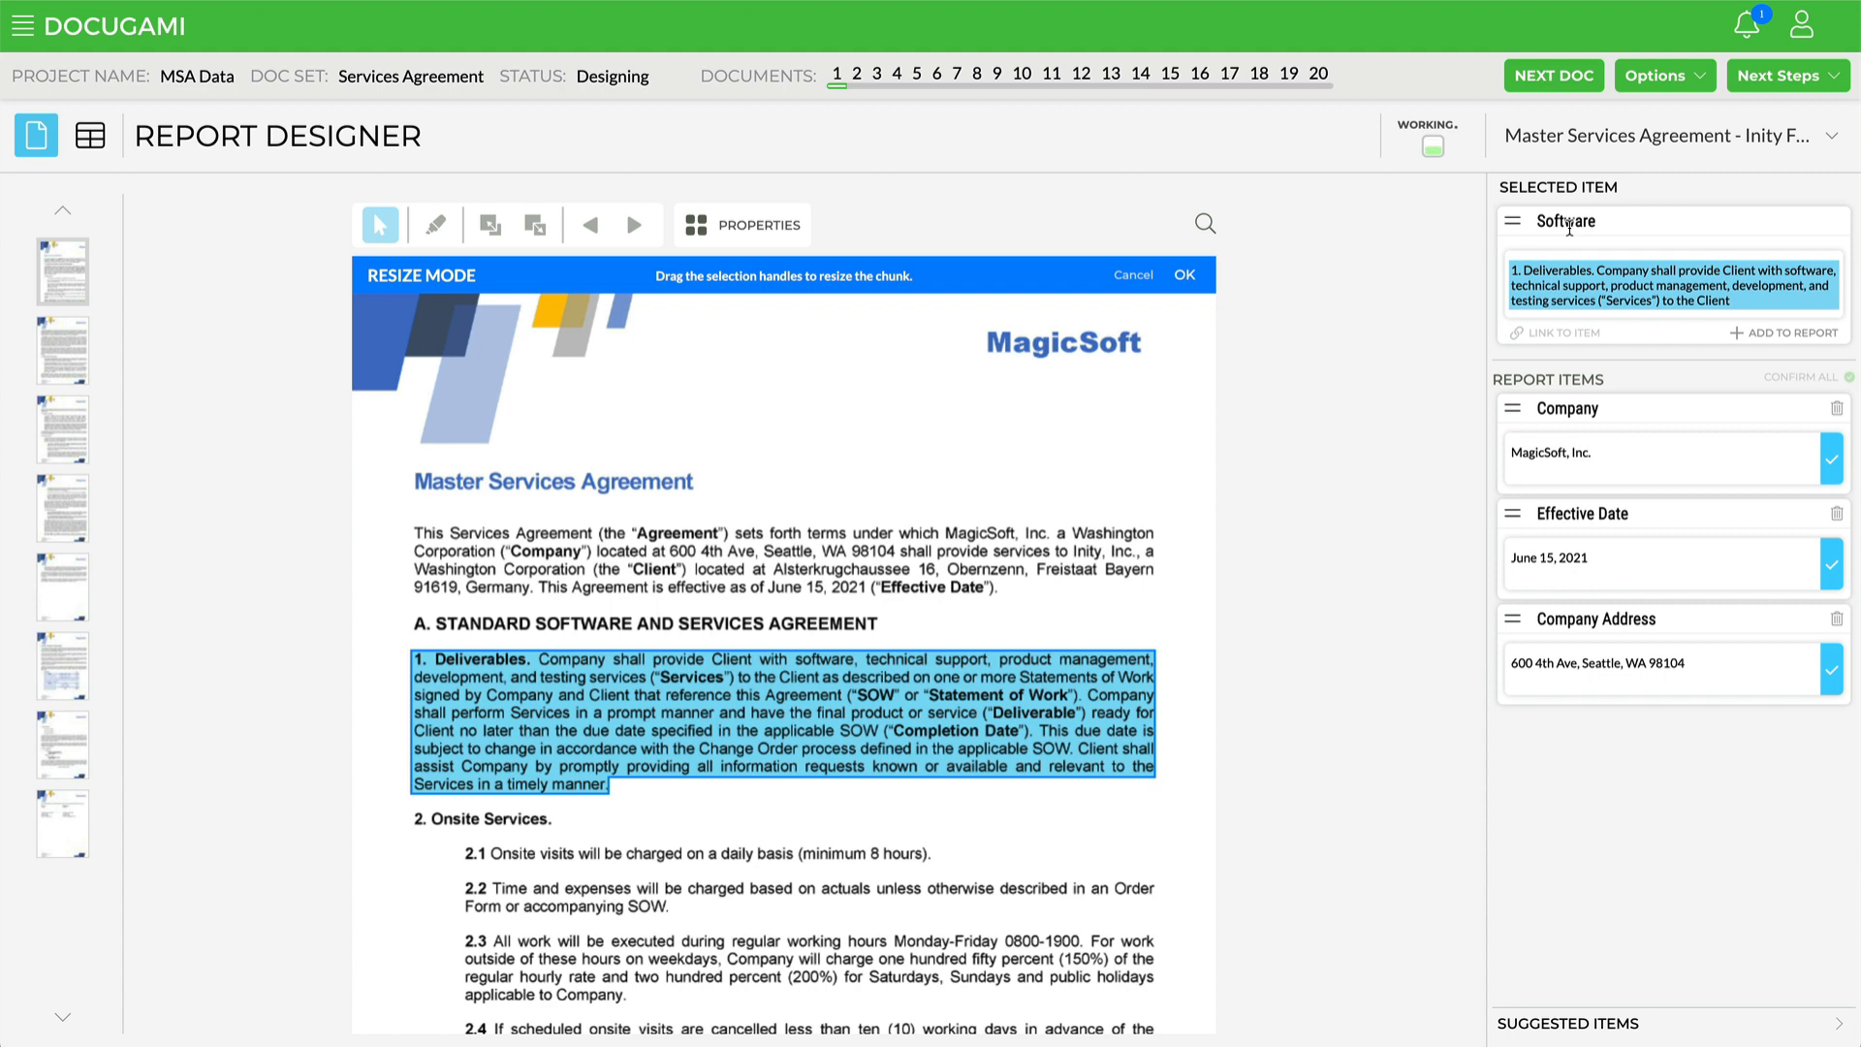
Step: Retag the selected chunk as Deliverables and add it to the report items
click(1570, 223)
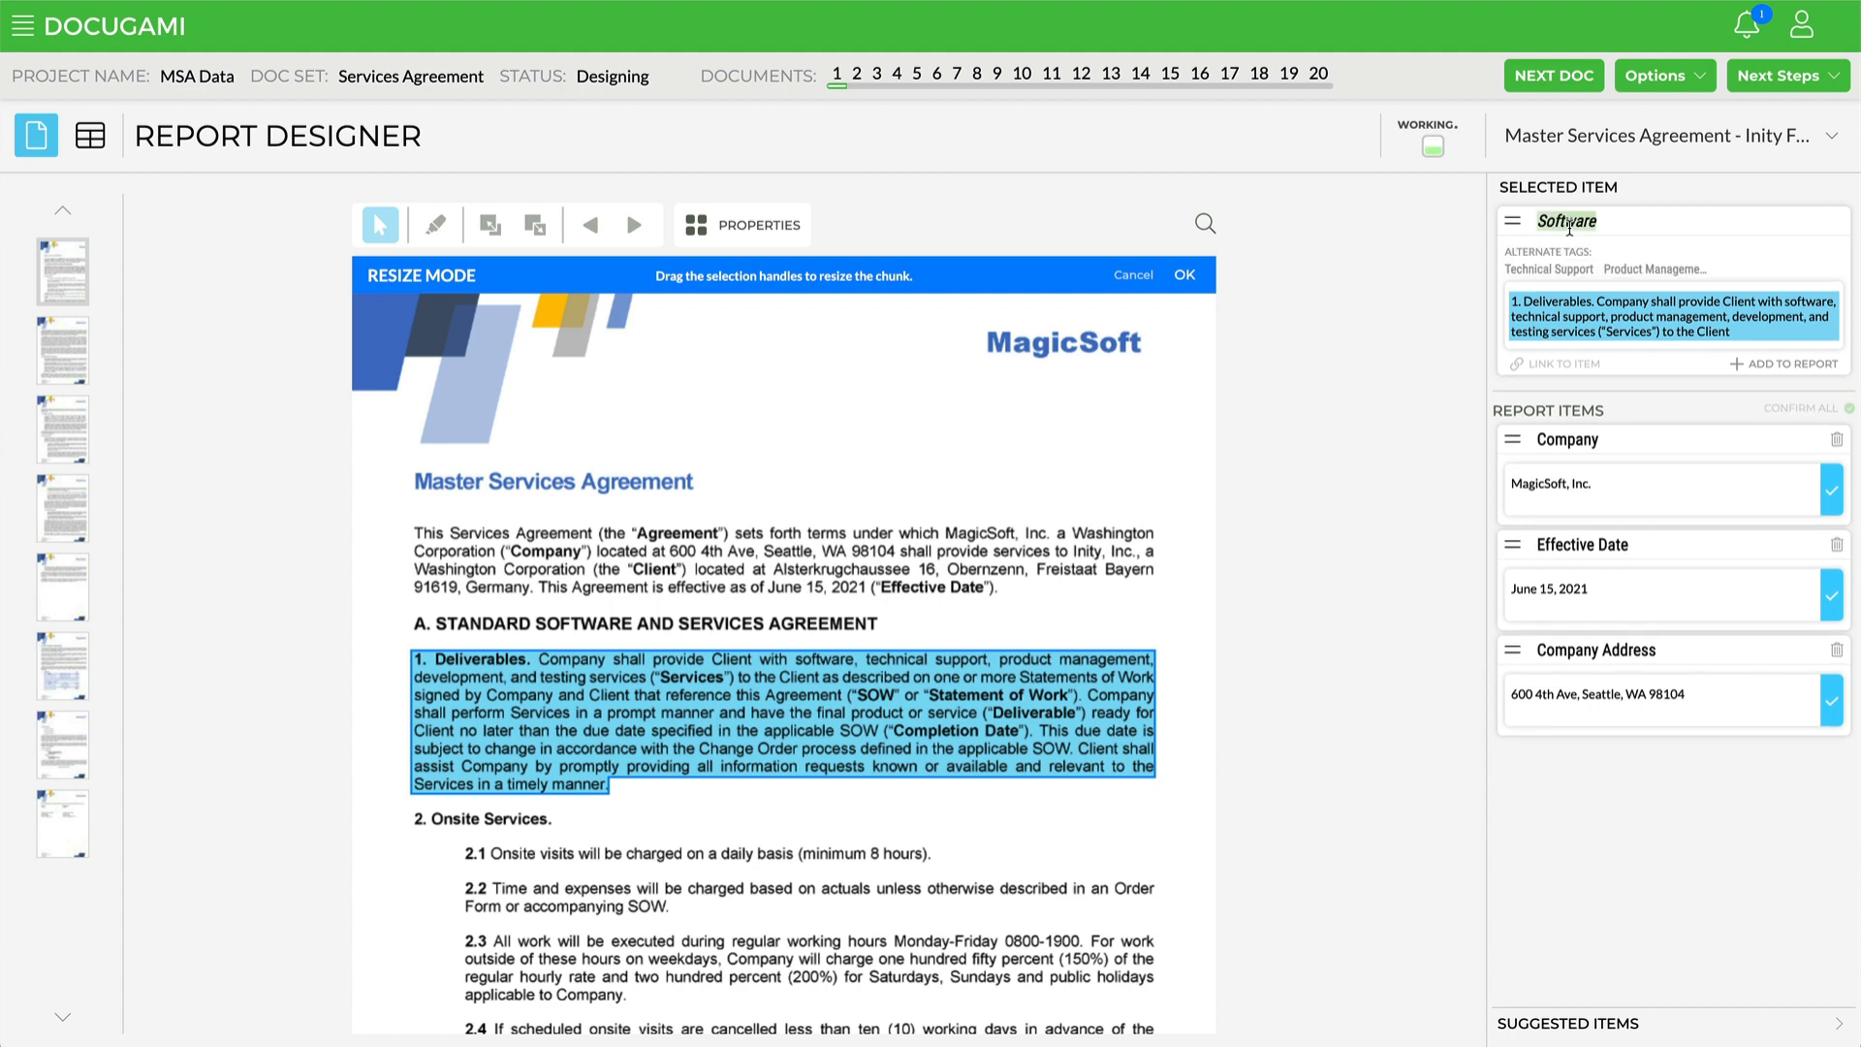
text(D)
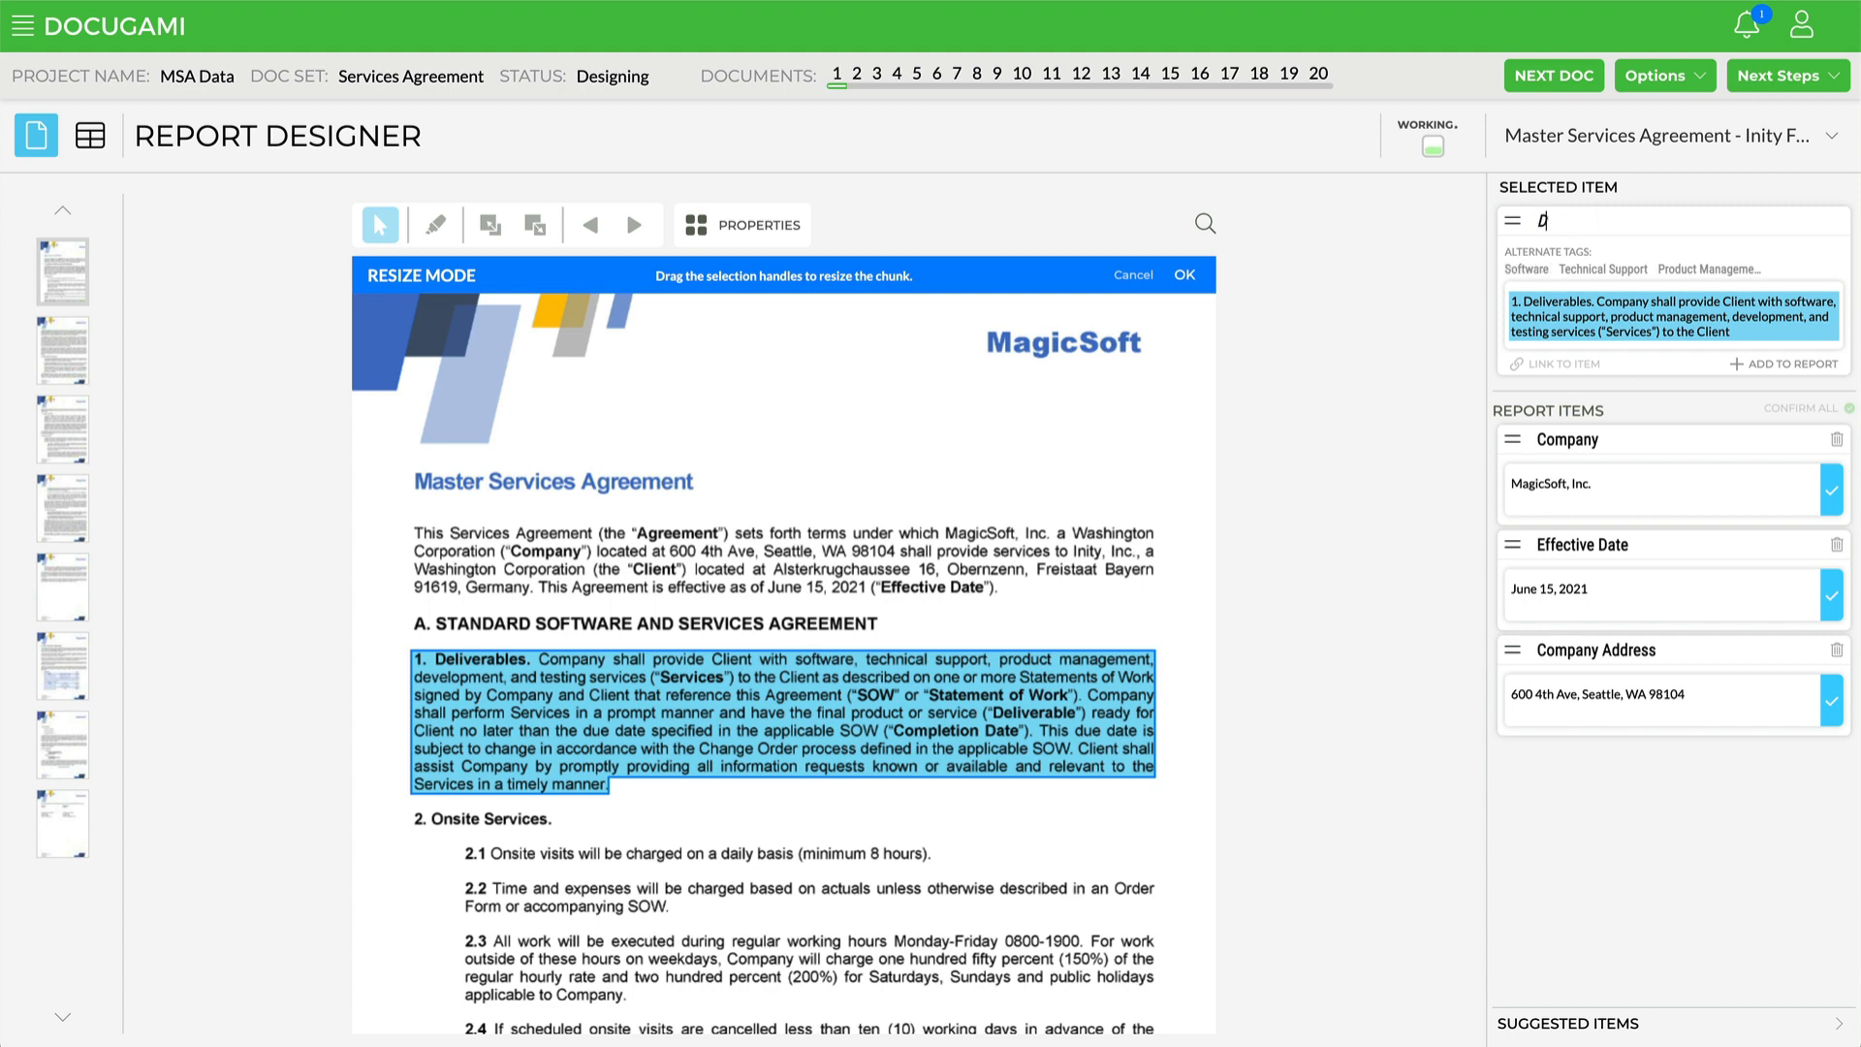
text(eliverables)
key(Return)
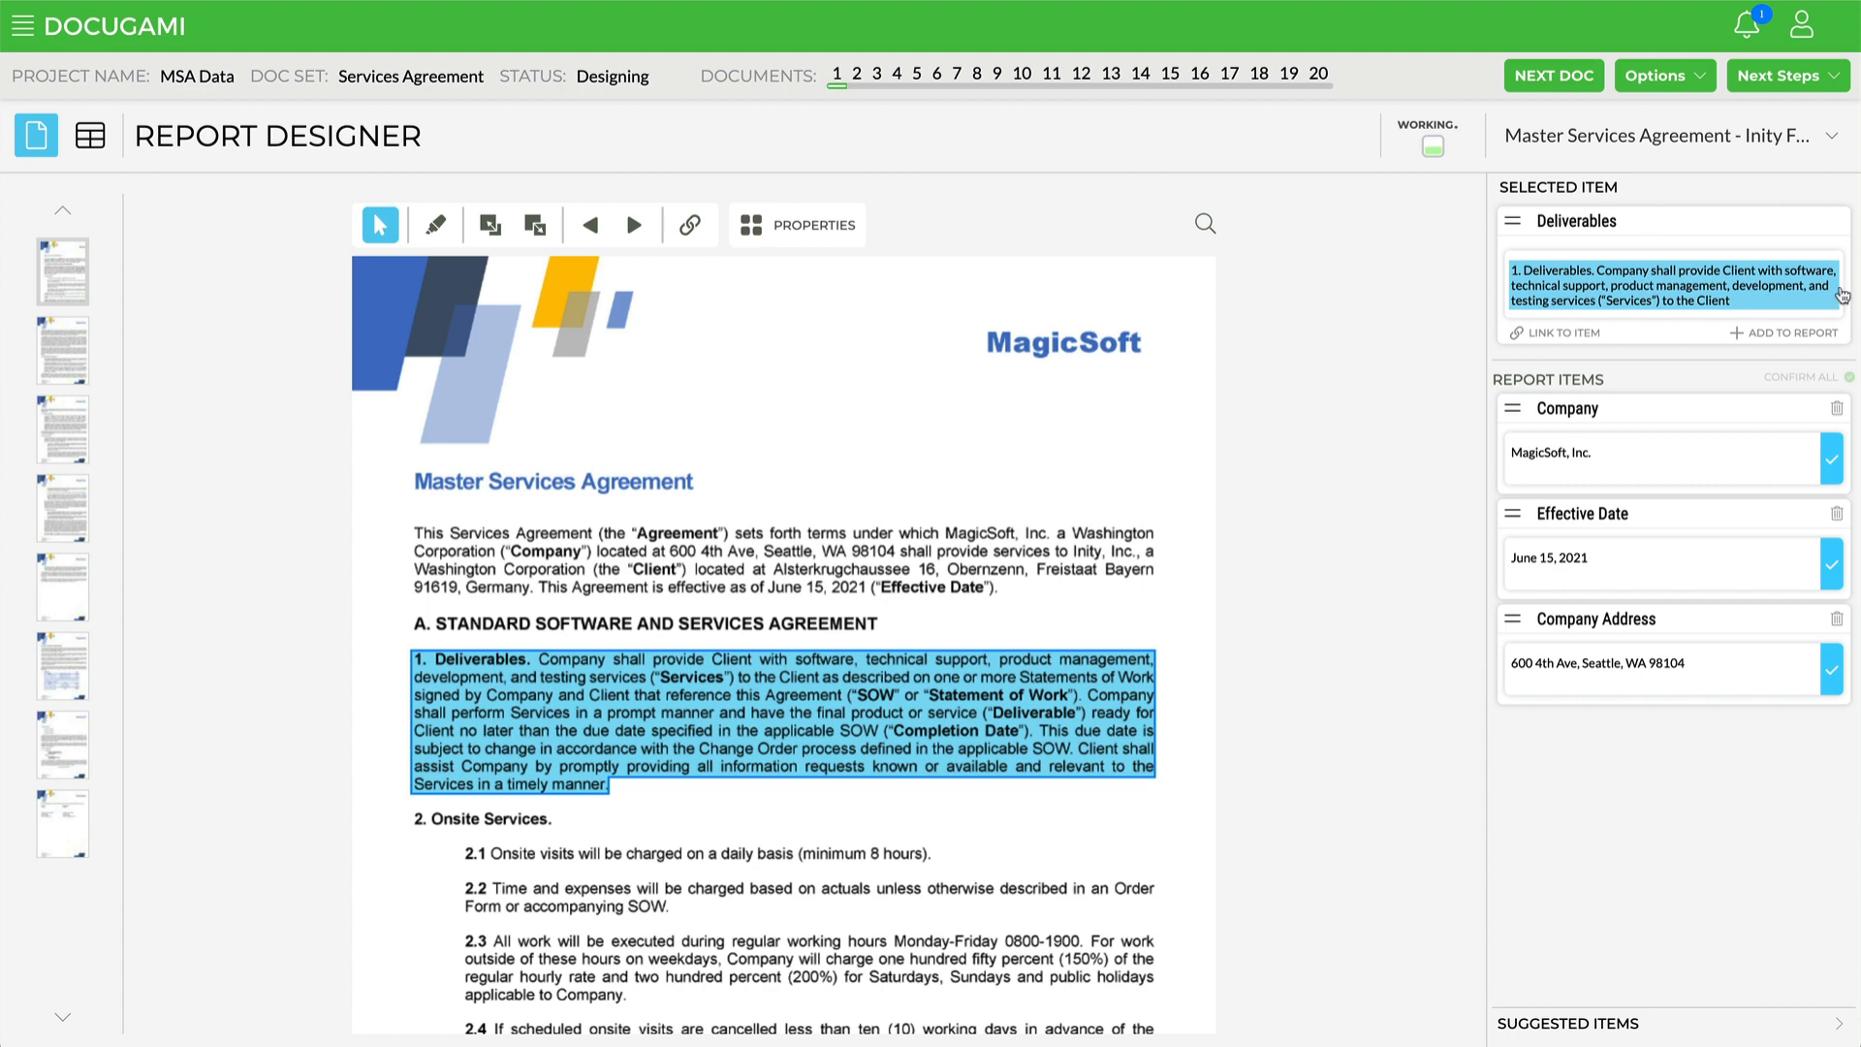
click(1801, 333)
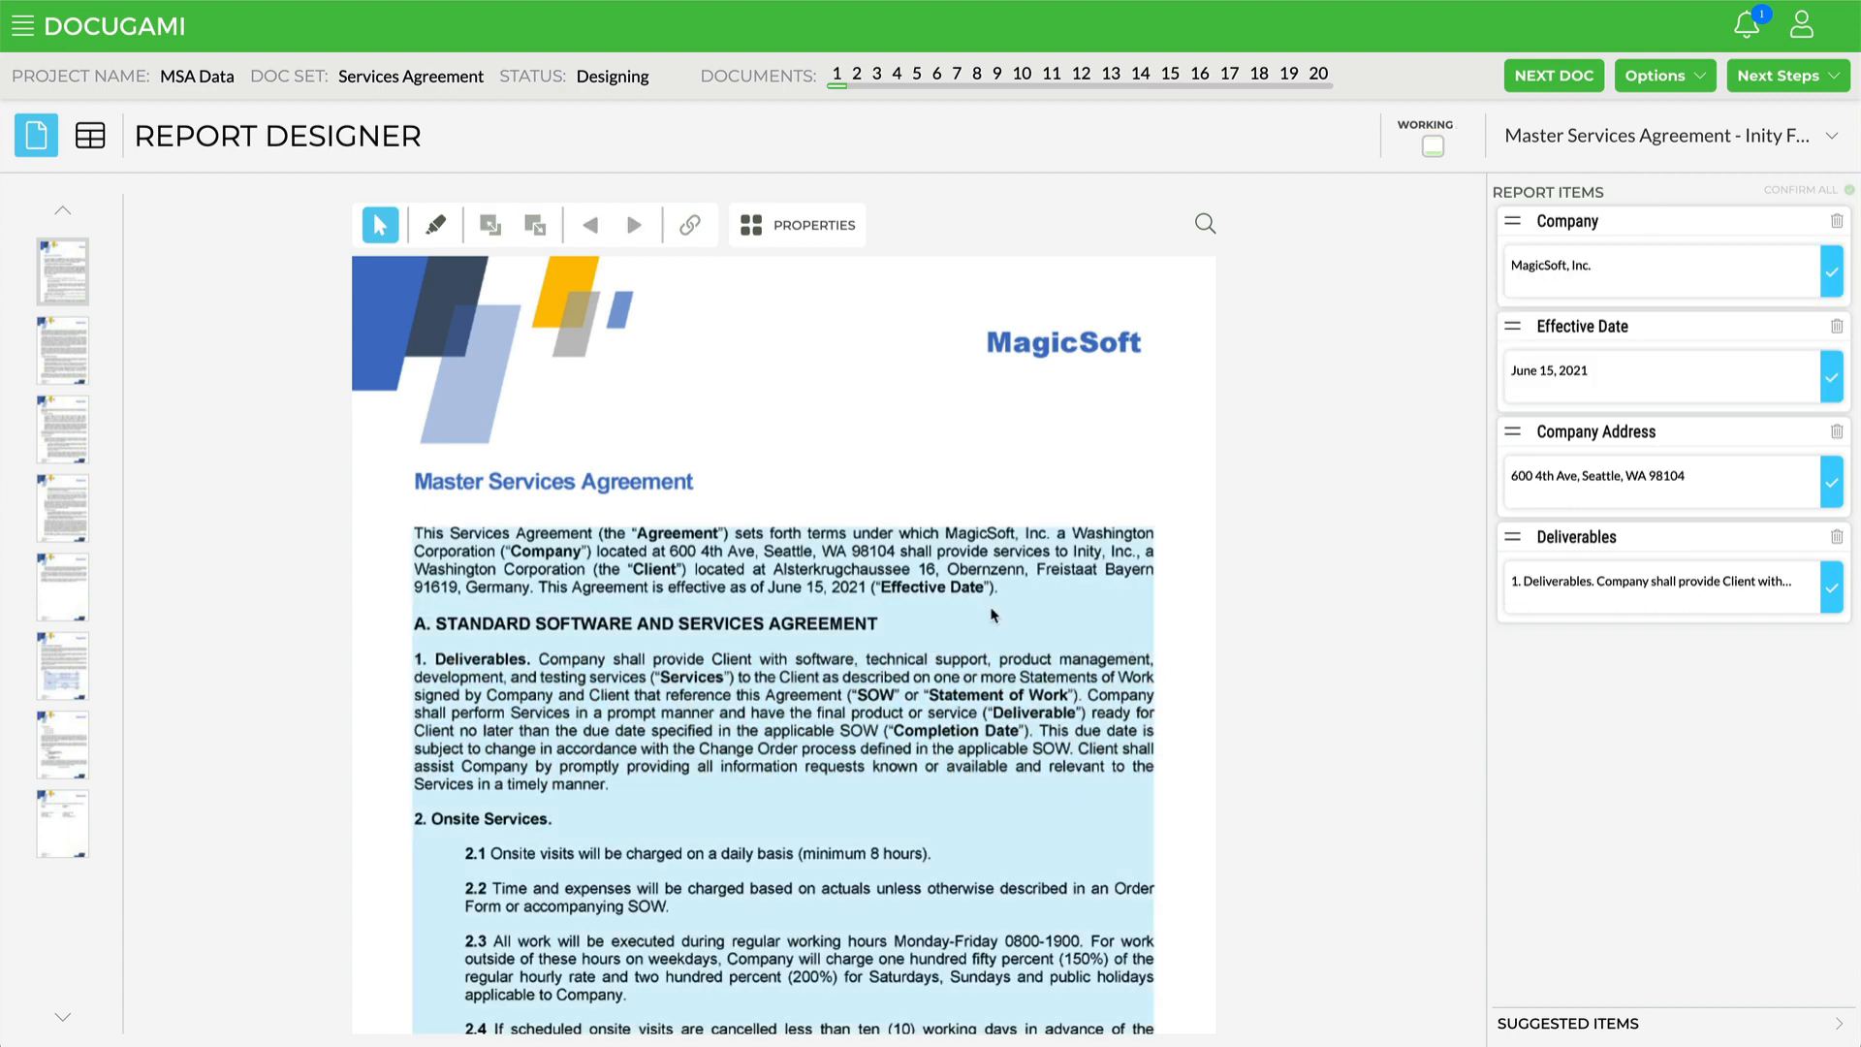
Step: Select the client name Inity, Inc. and add it to the report items as Client
drag(1072, 552, 1139, 551)
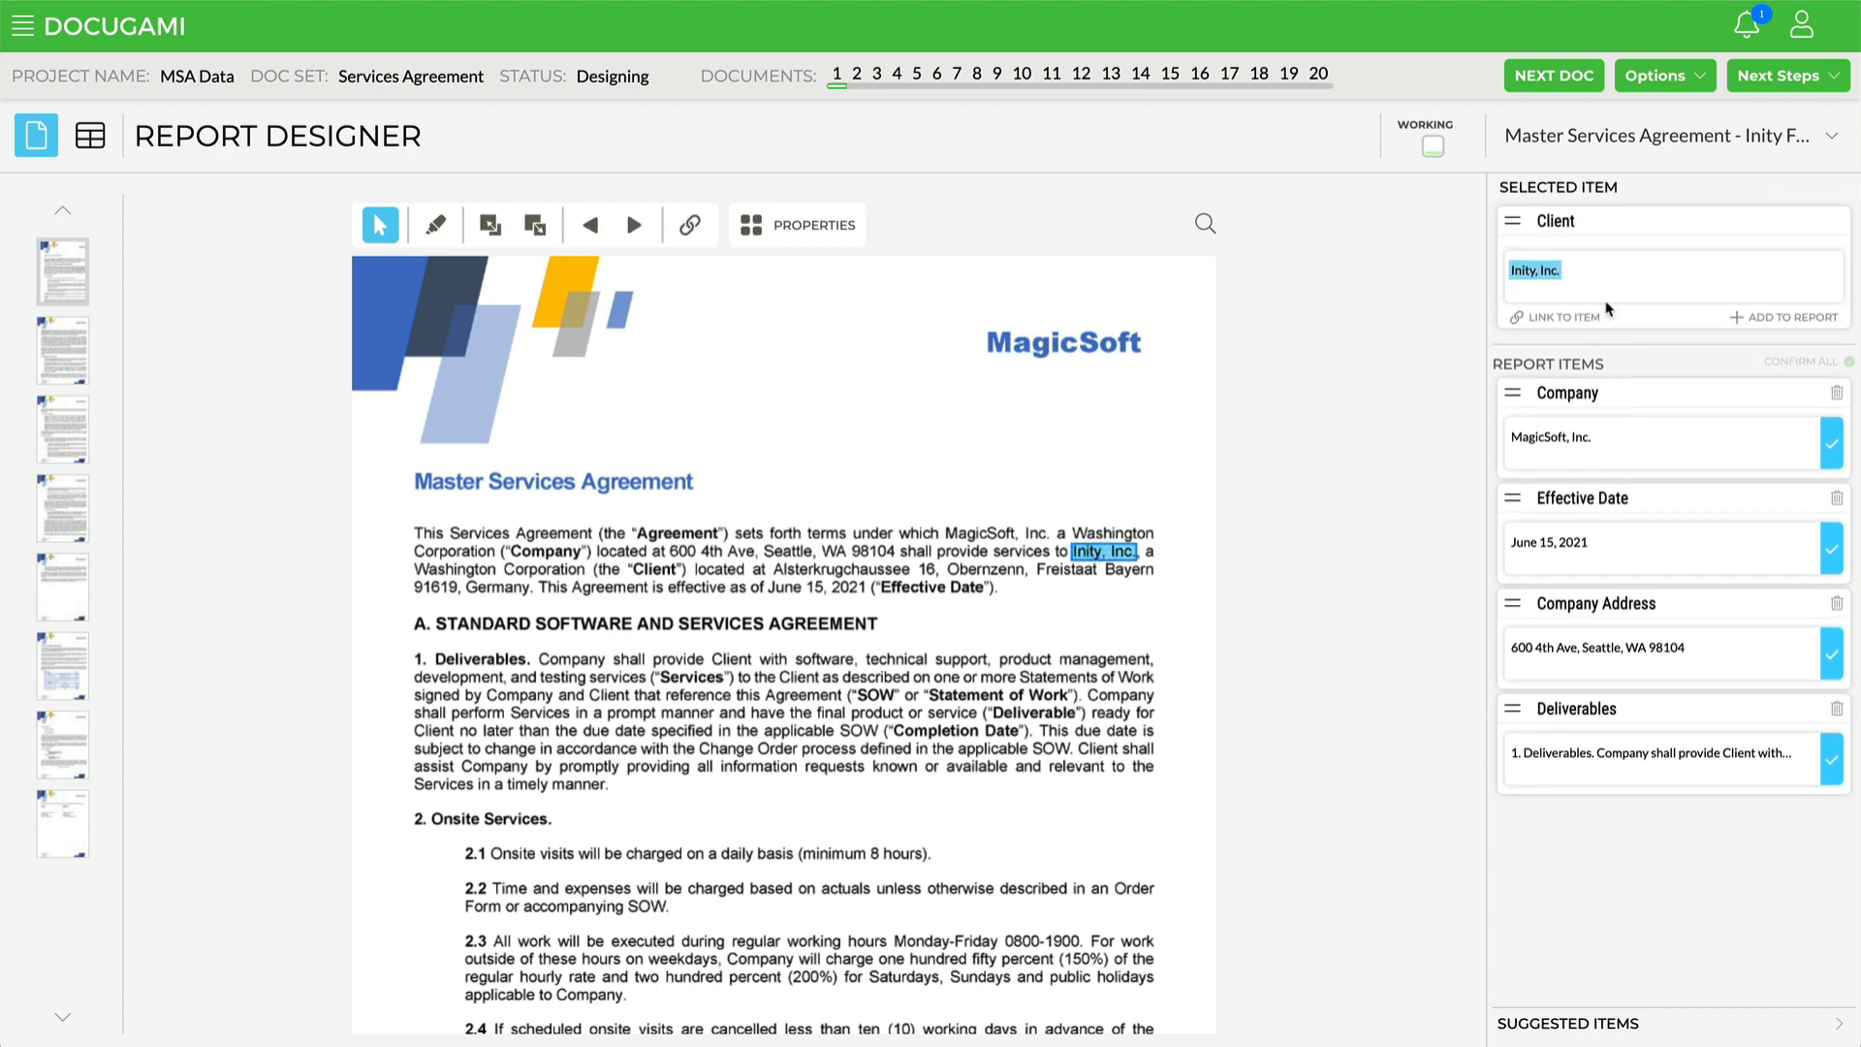
click(1786, 319)
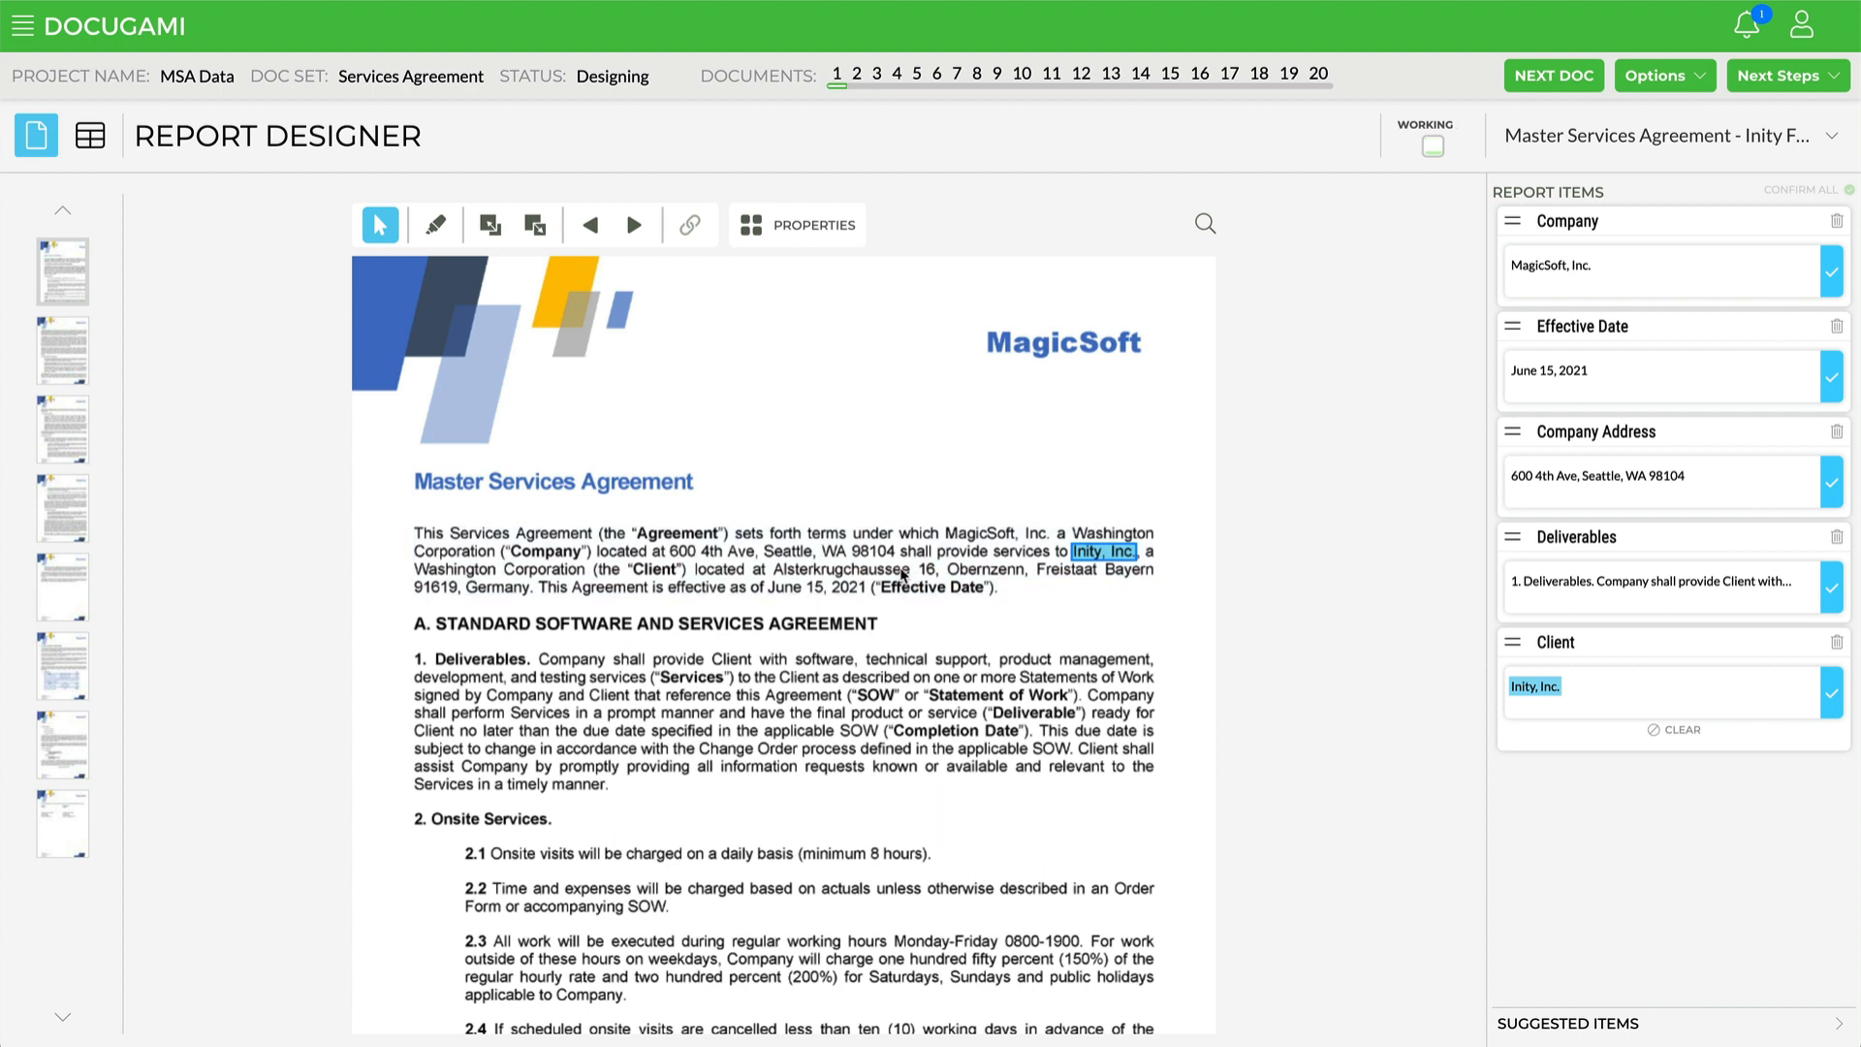
double_click(895, 572)
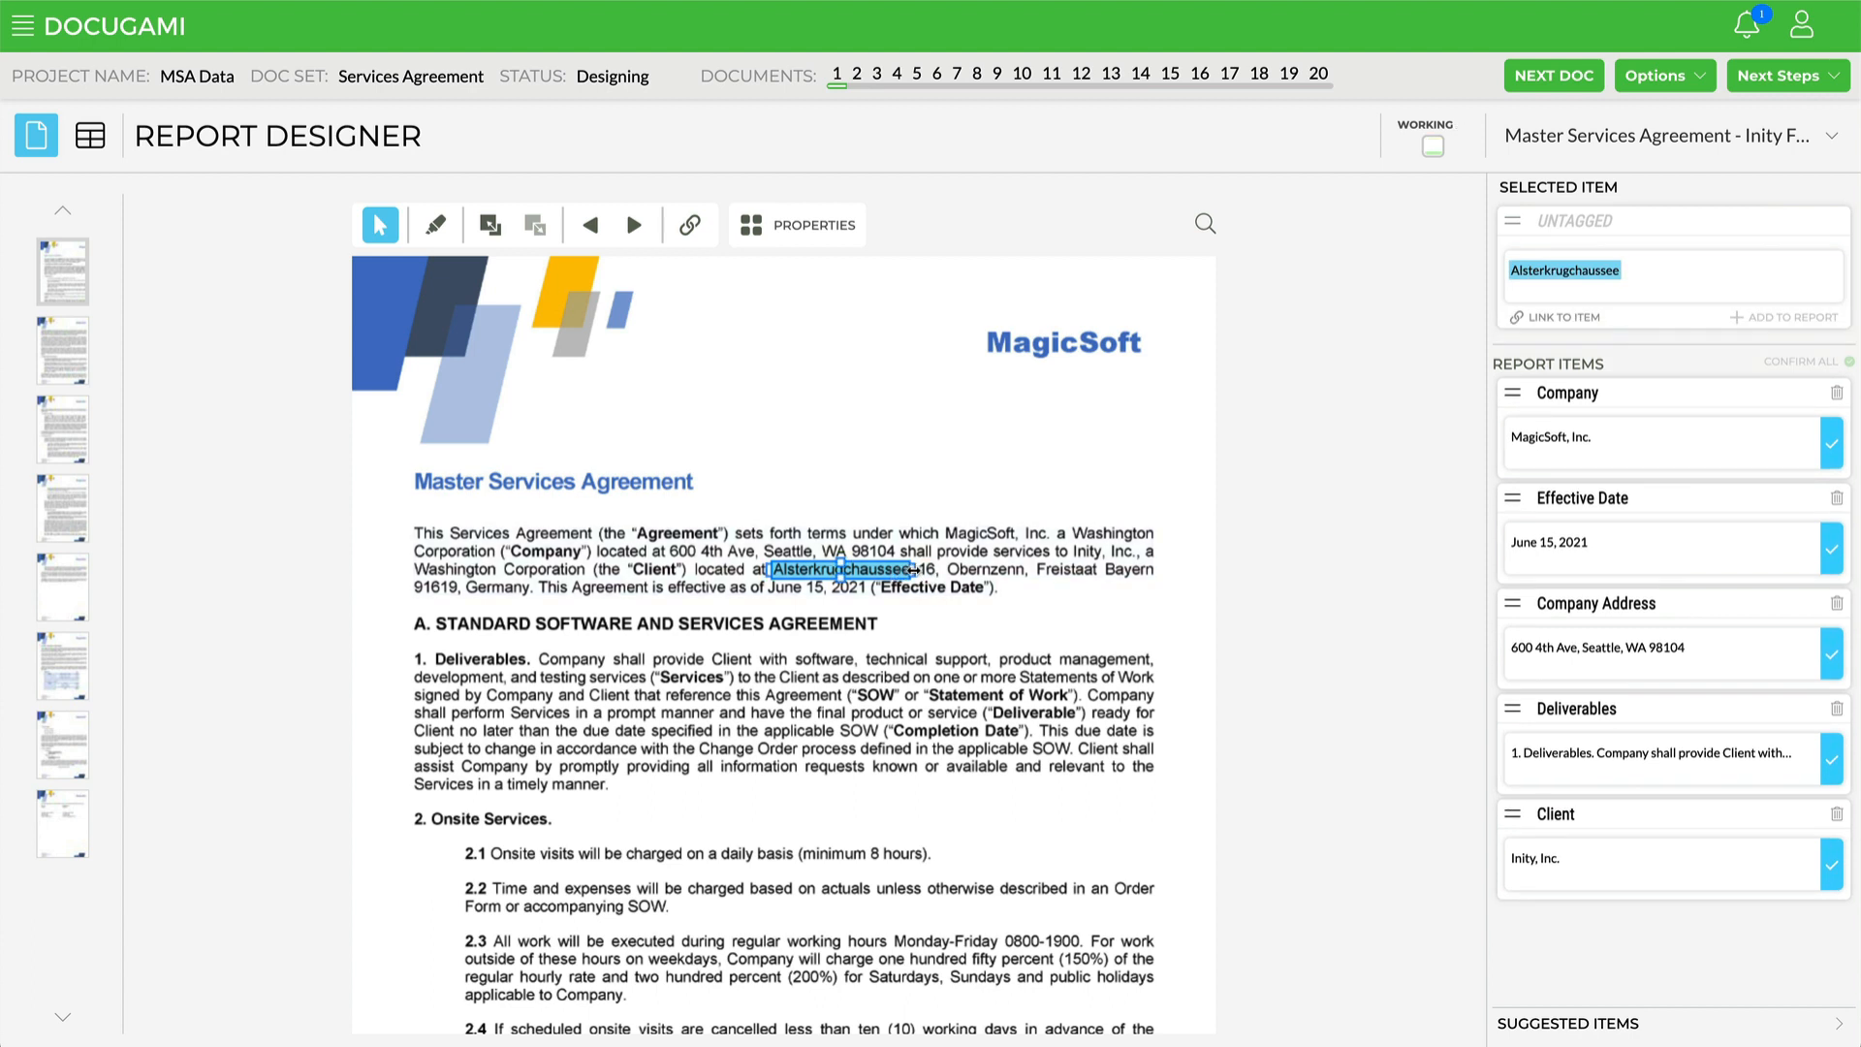
drag(915, 571, 532, 591)
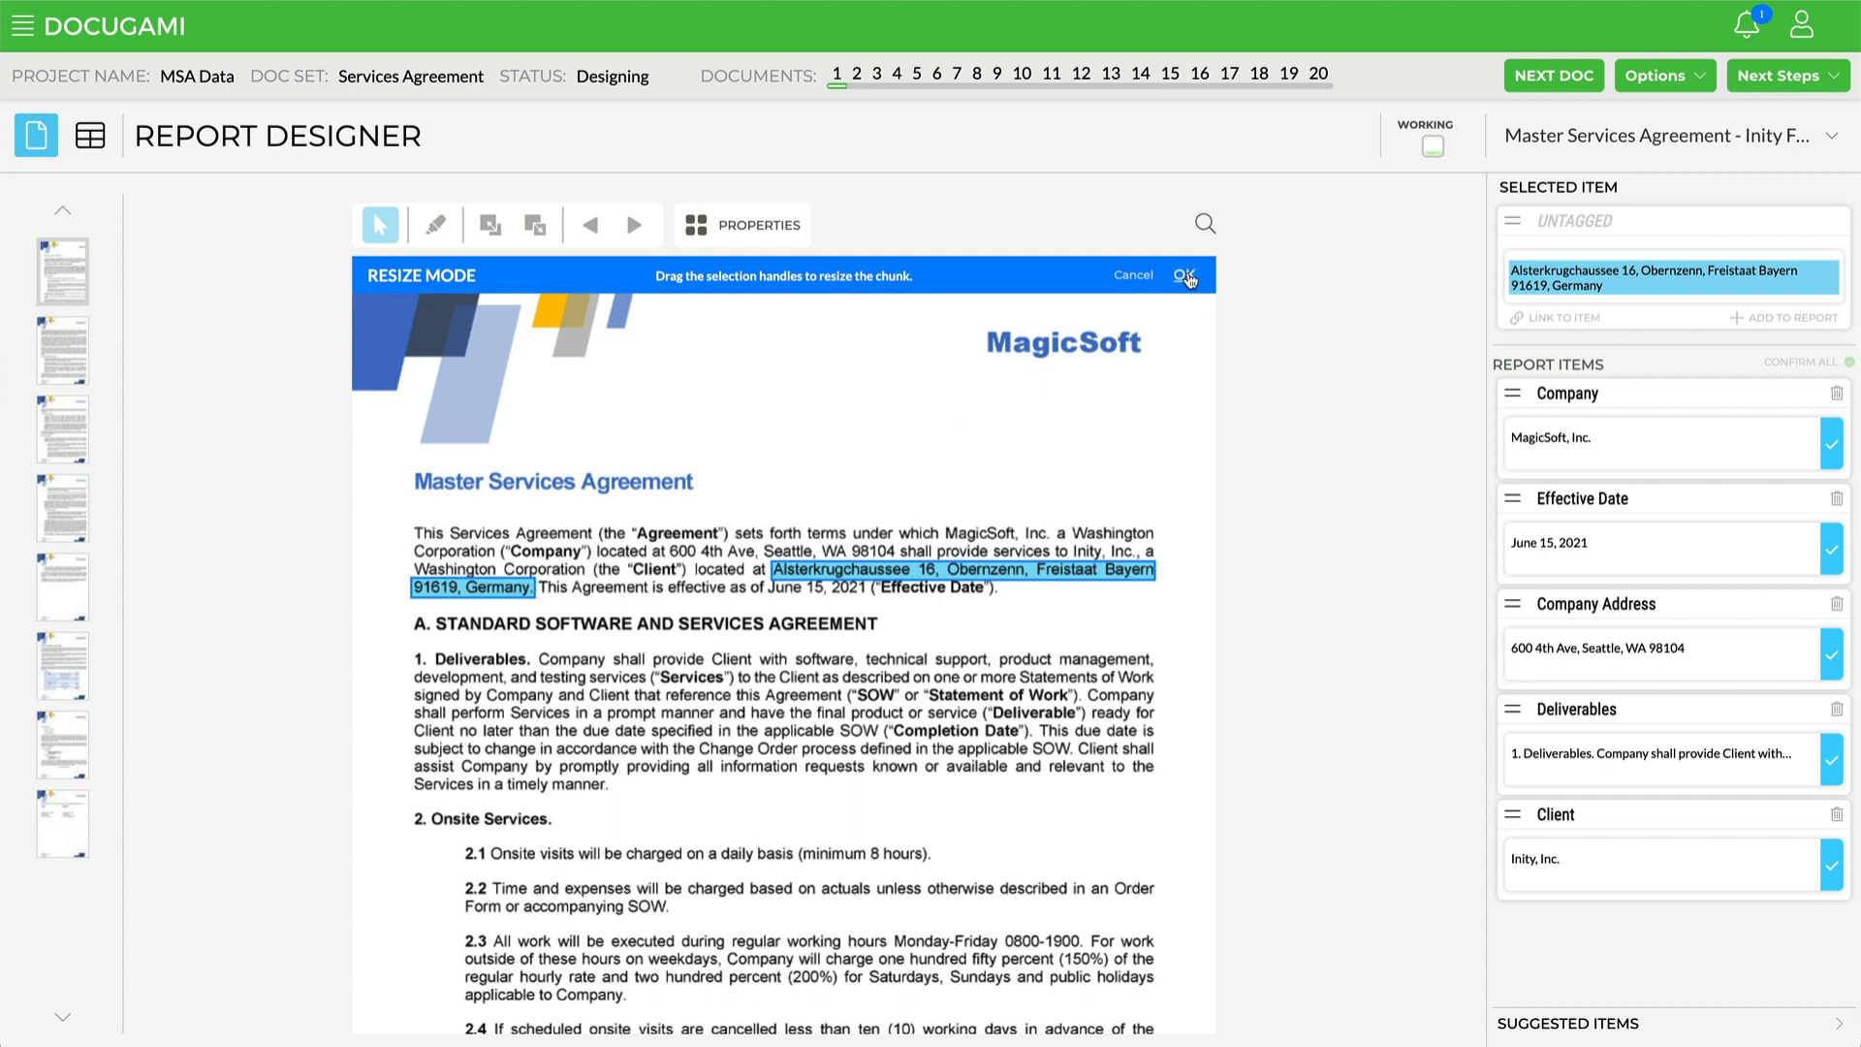
click(1185, 277)
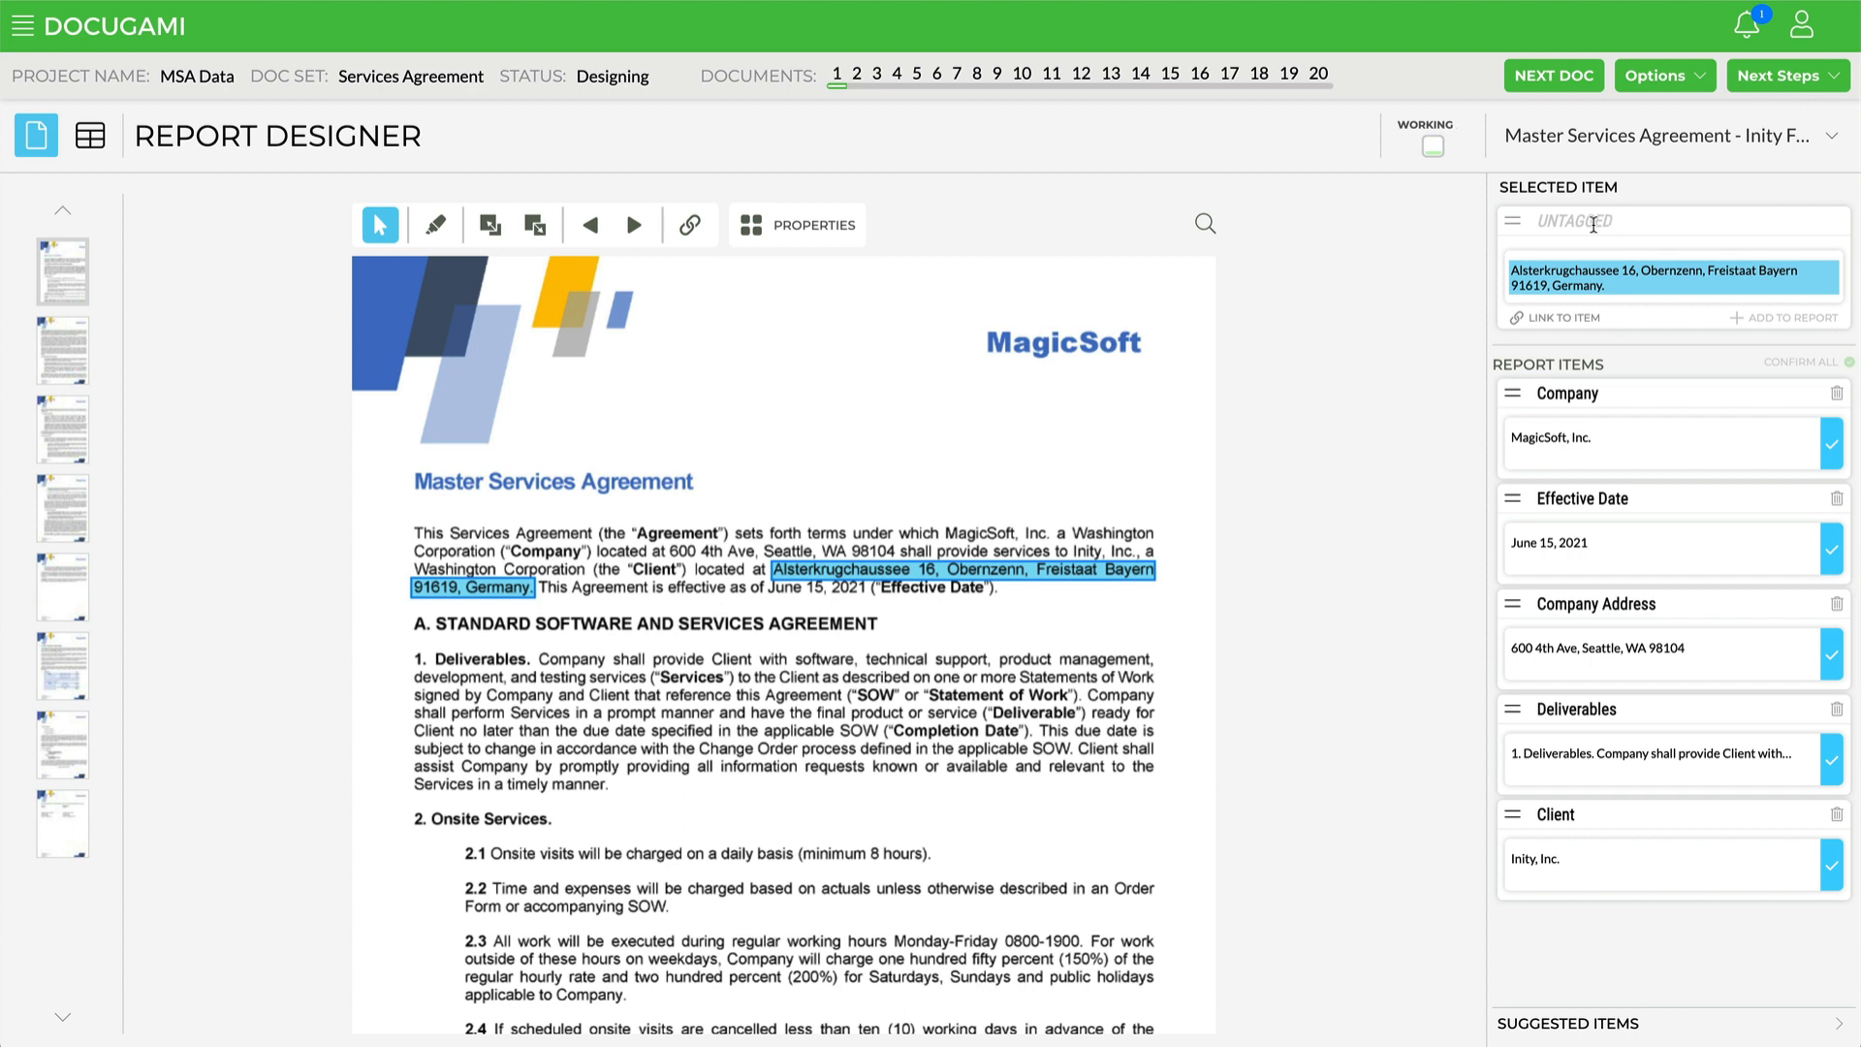
Step: Tag the address chunk as Client Address and add it to the report items
click(1594, 225)
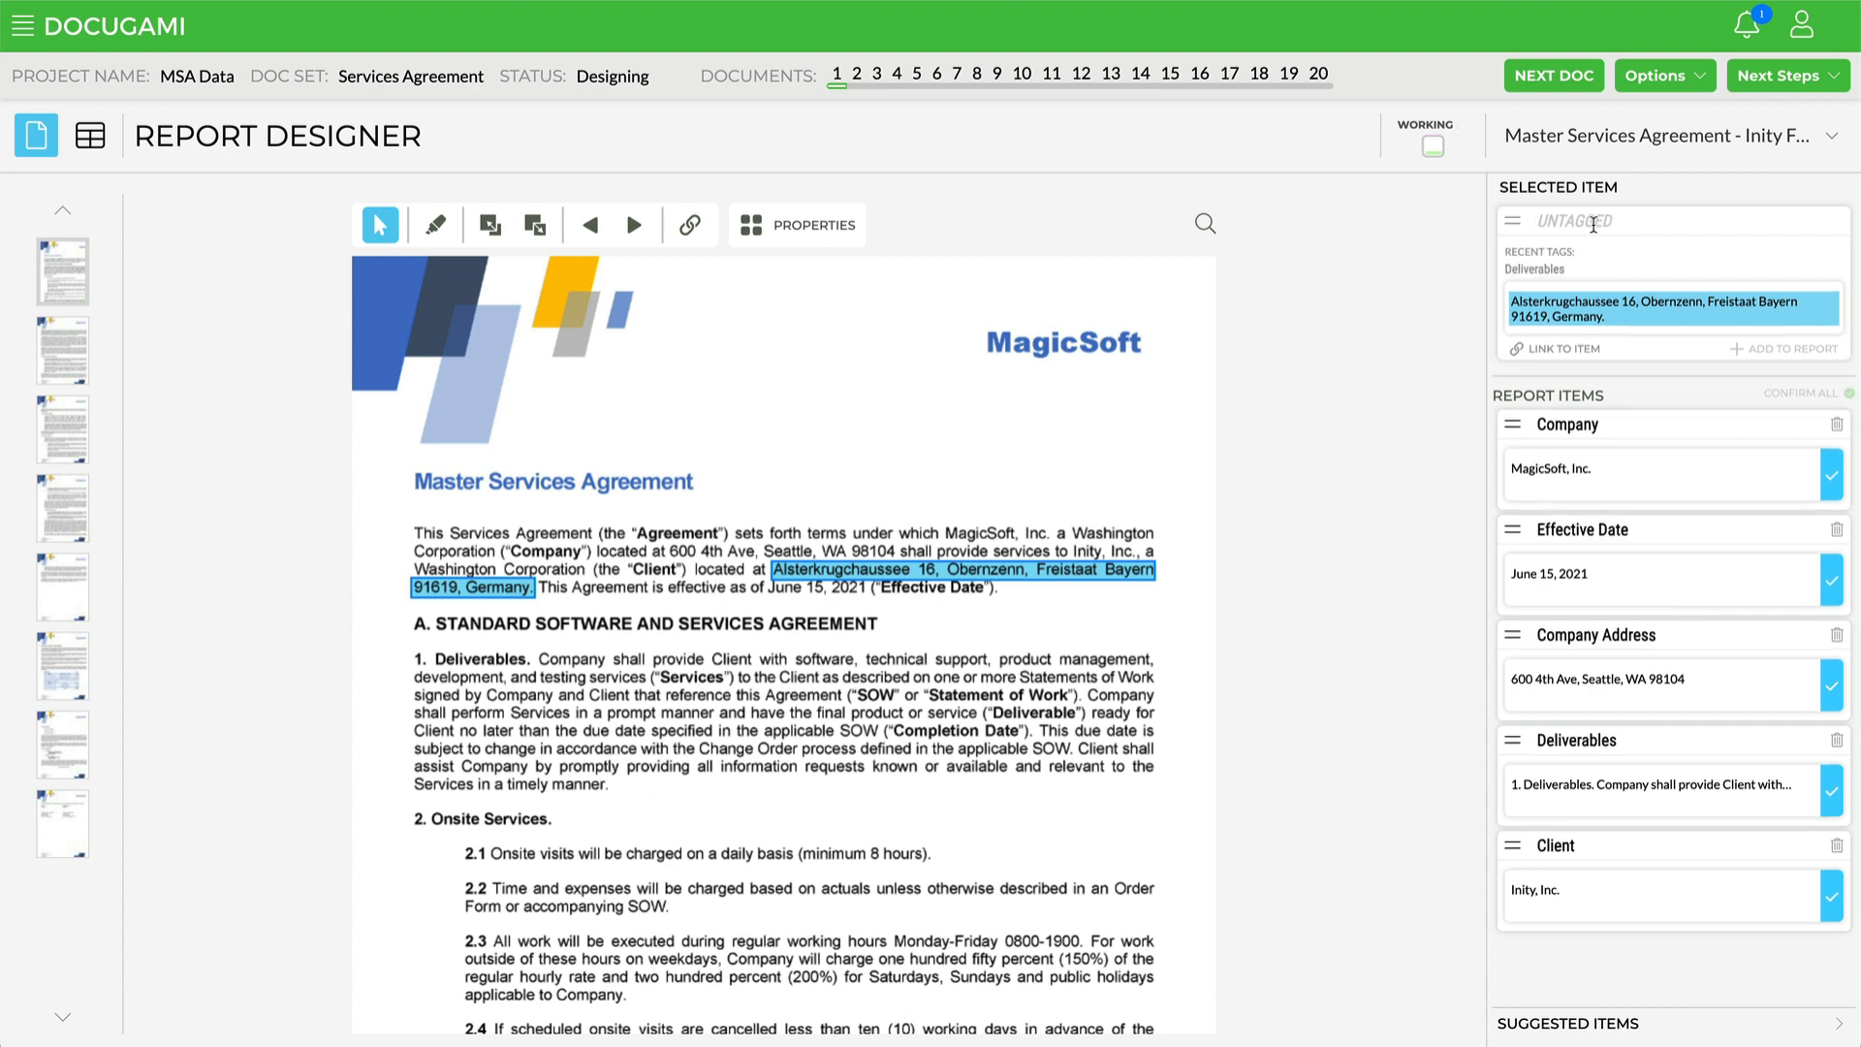
text(Client A)
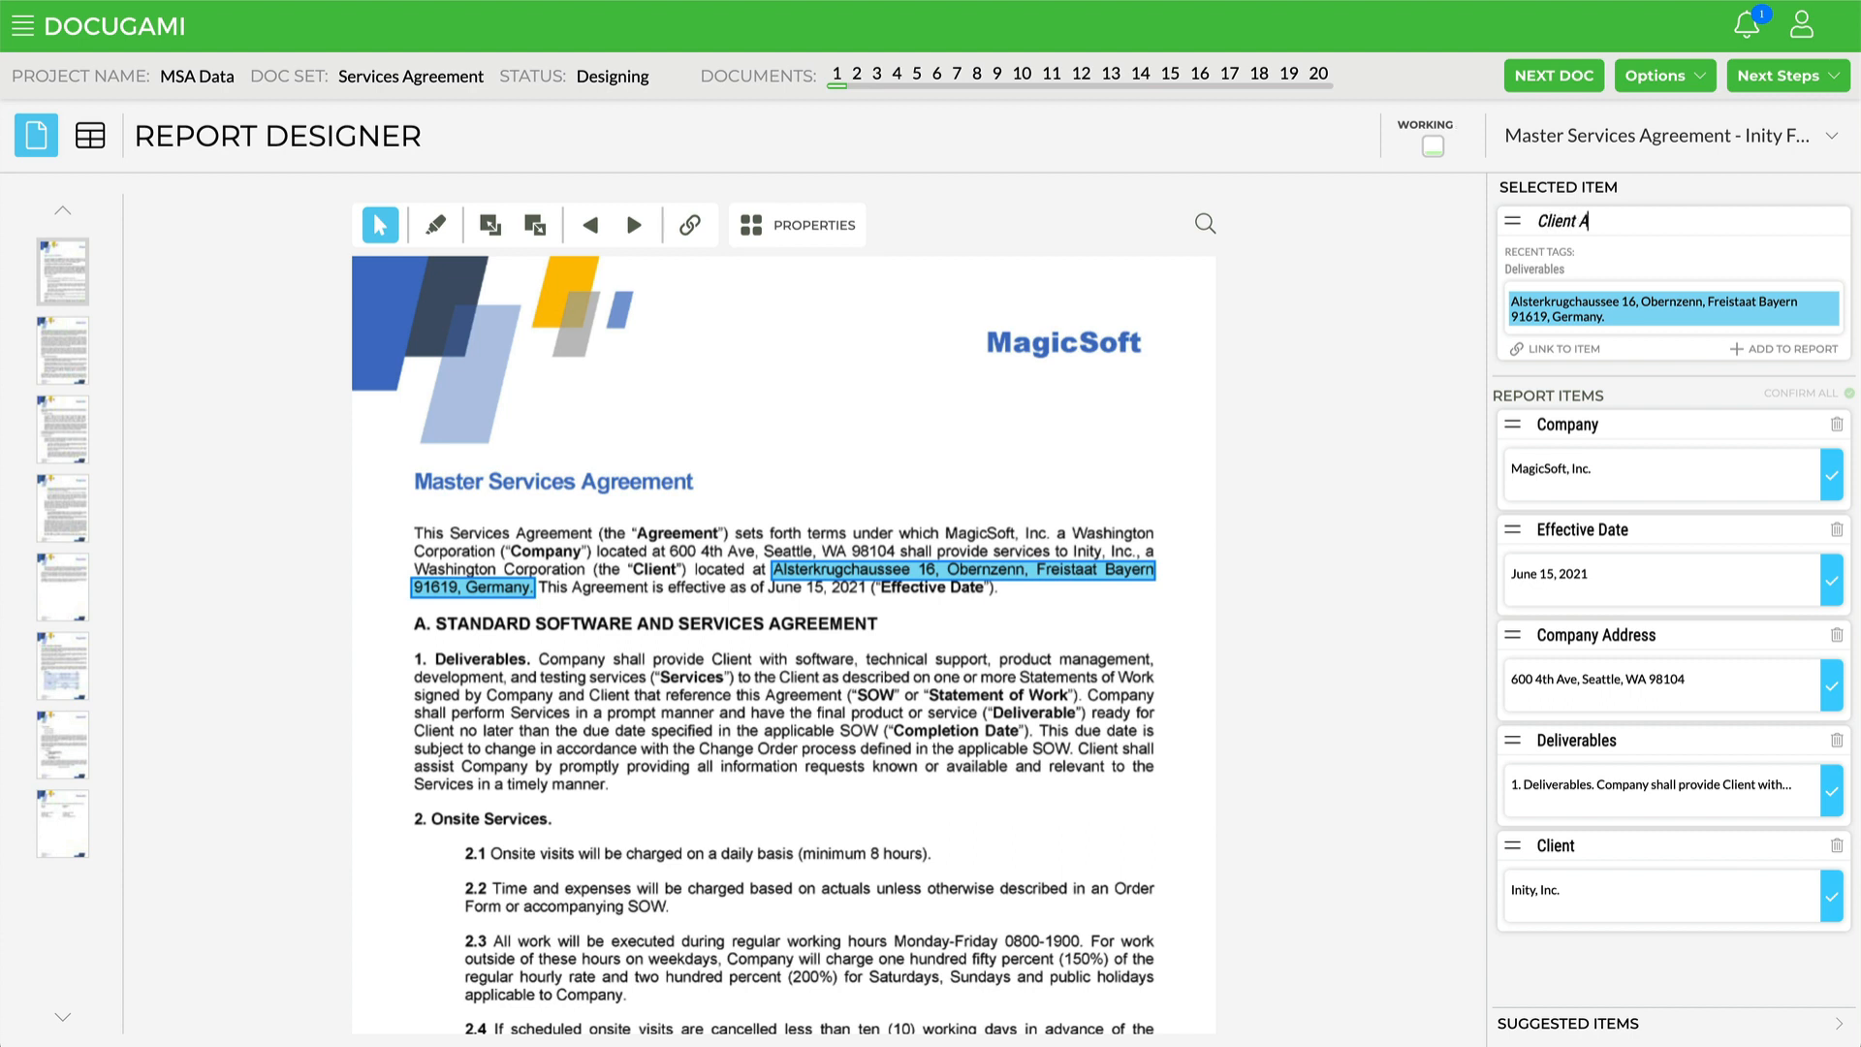
text(ddress)
key(Return)
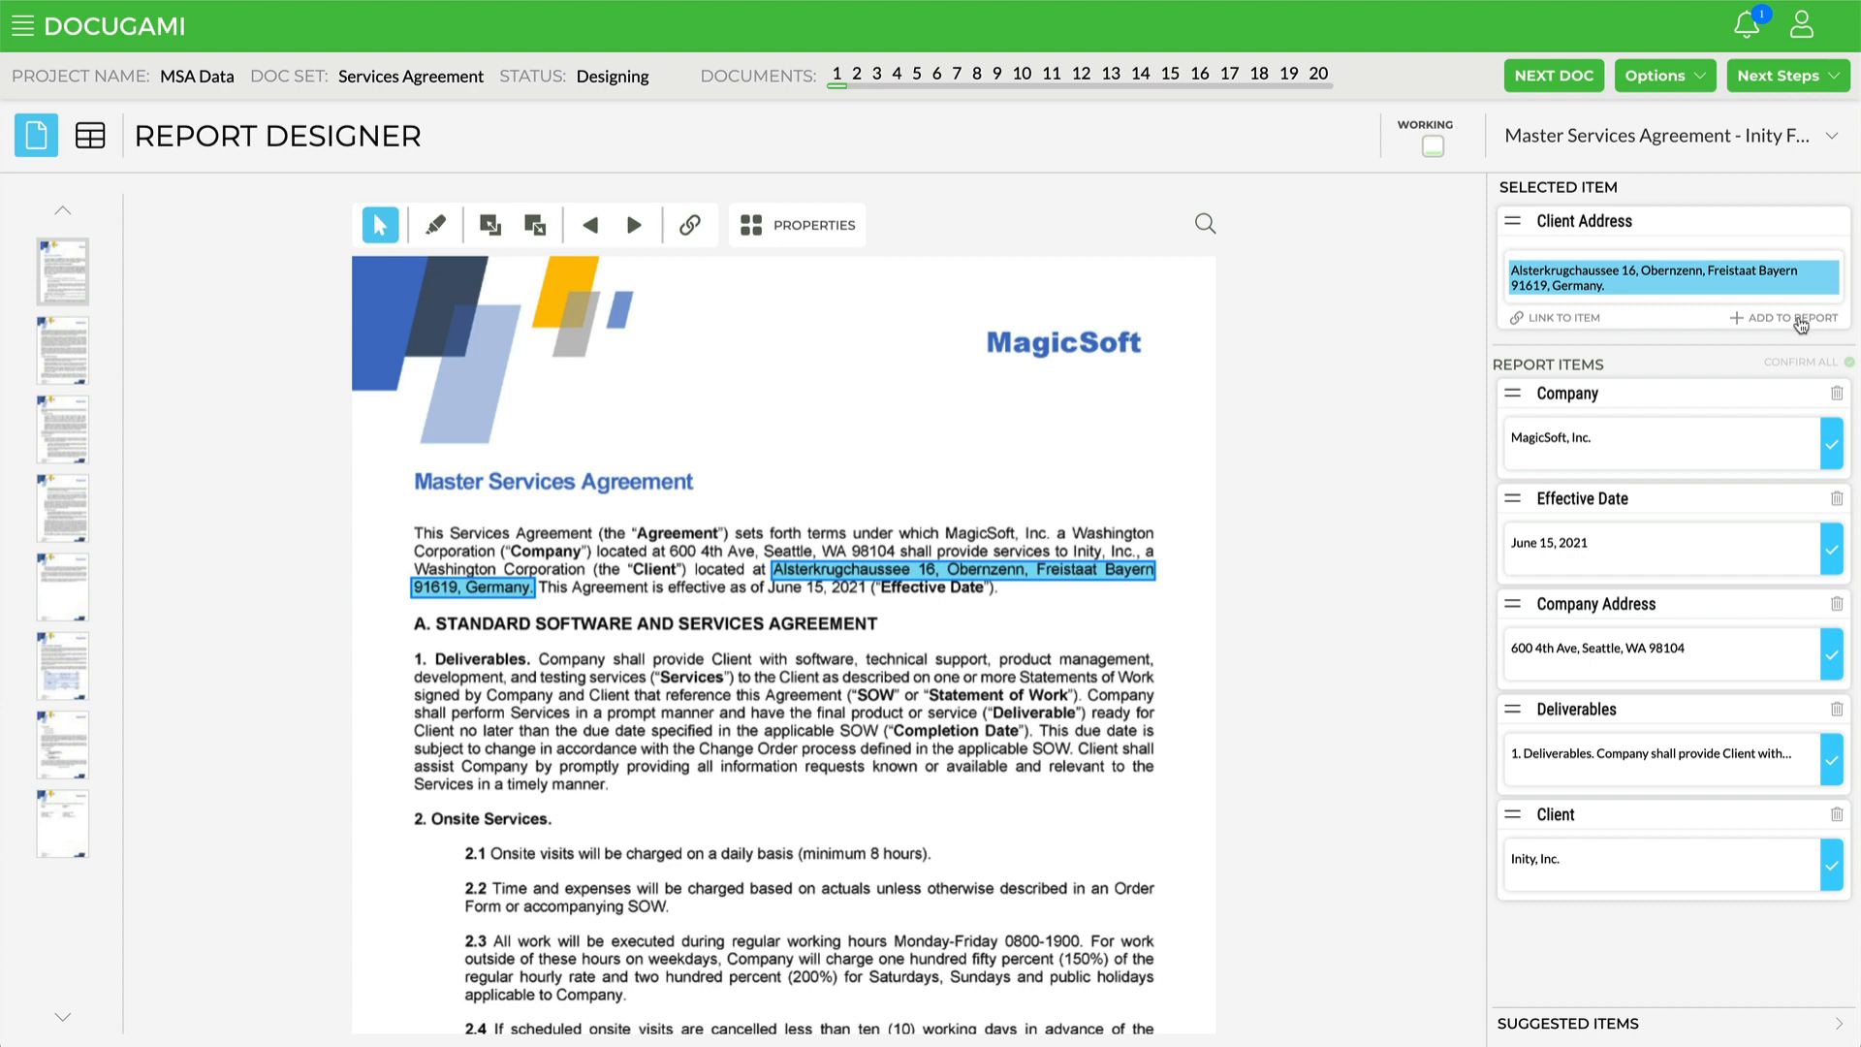
click(1800, 325)
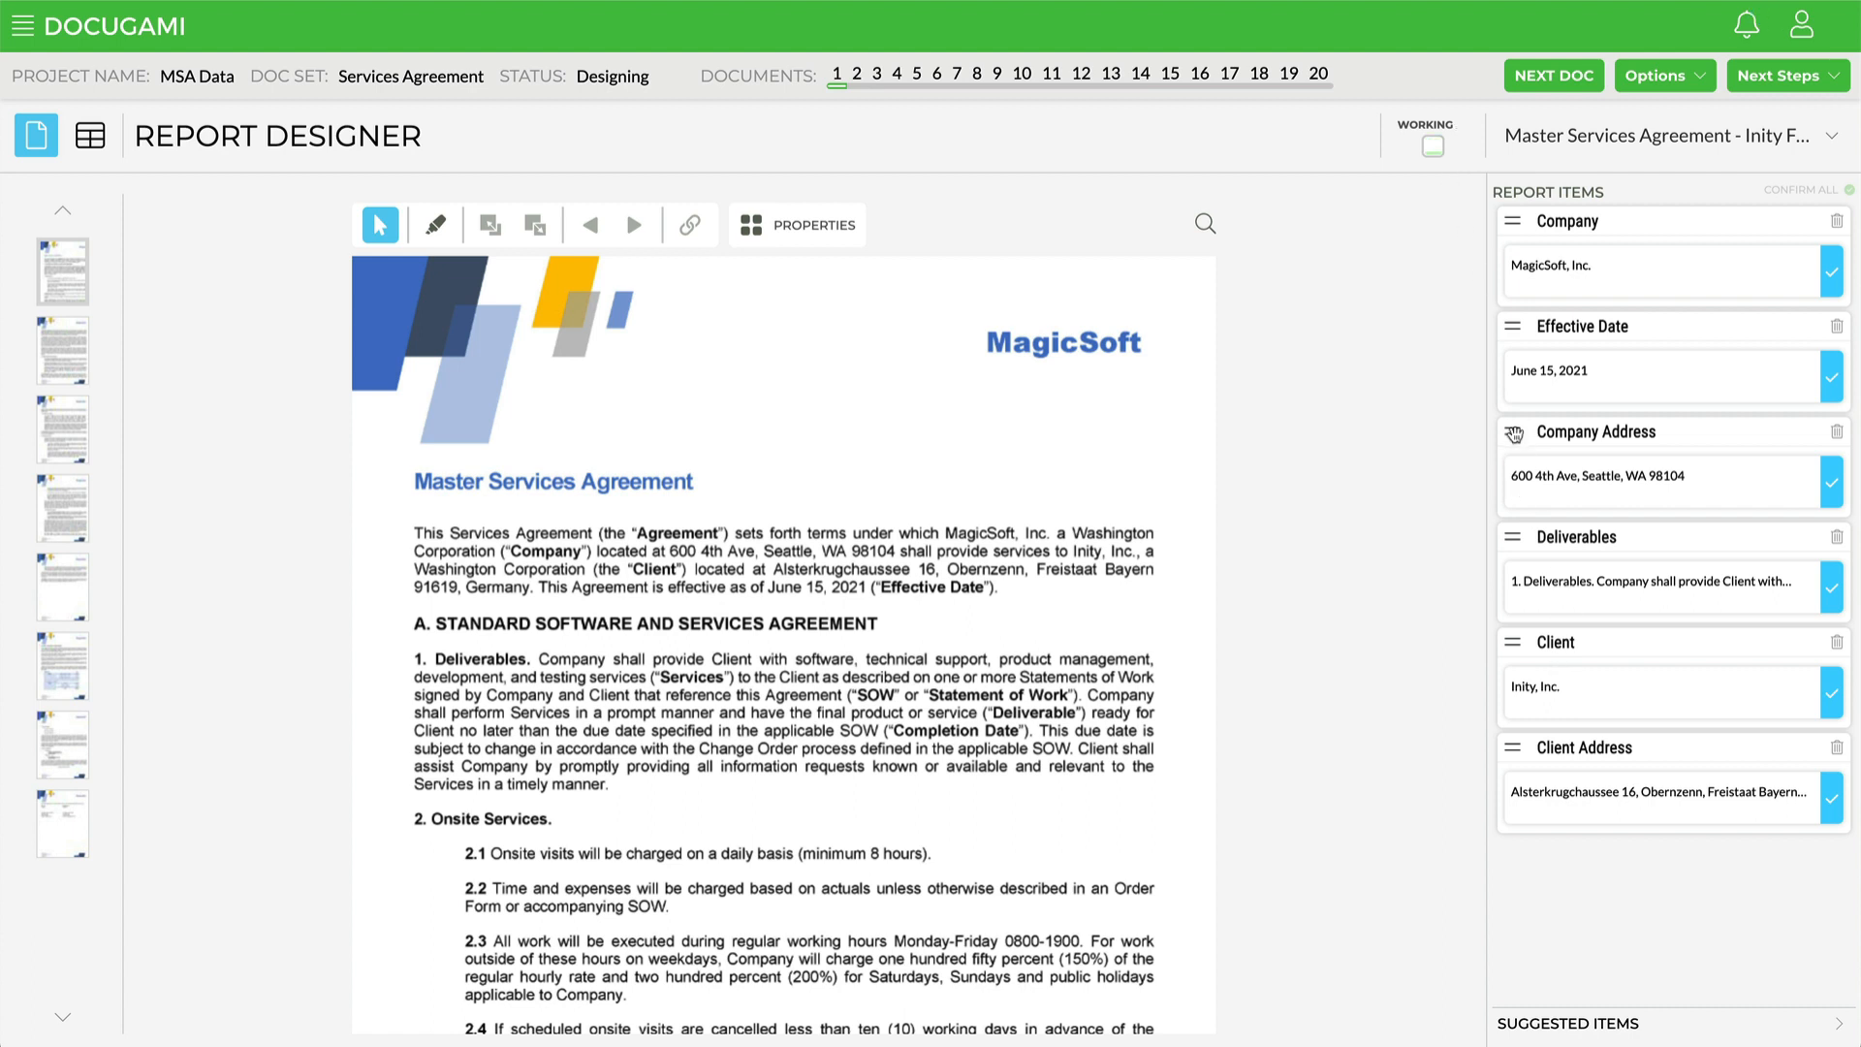
Step: Reorder the report items to Company, Company Address, Client, Client Address, Effective Date, Deliverables
drag(1514, 434, 1520, 291)
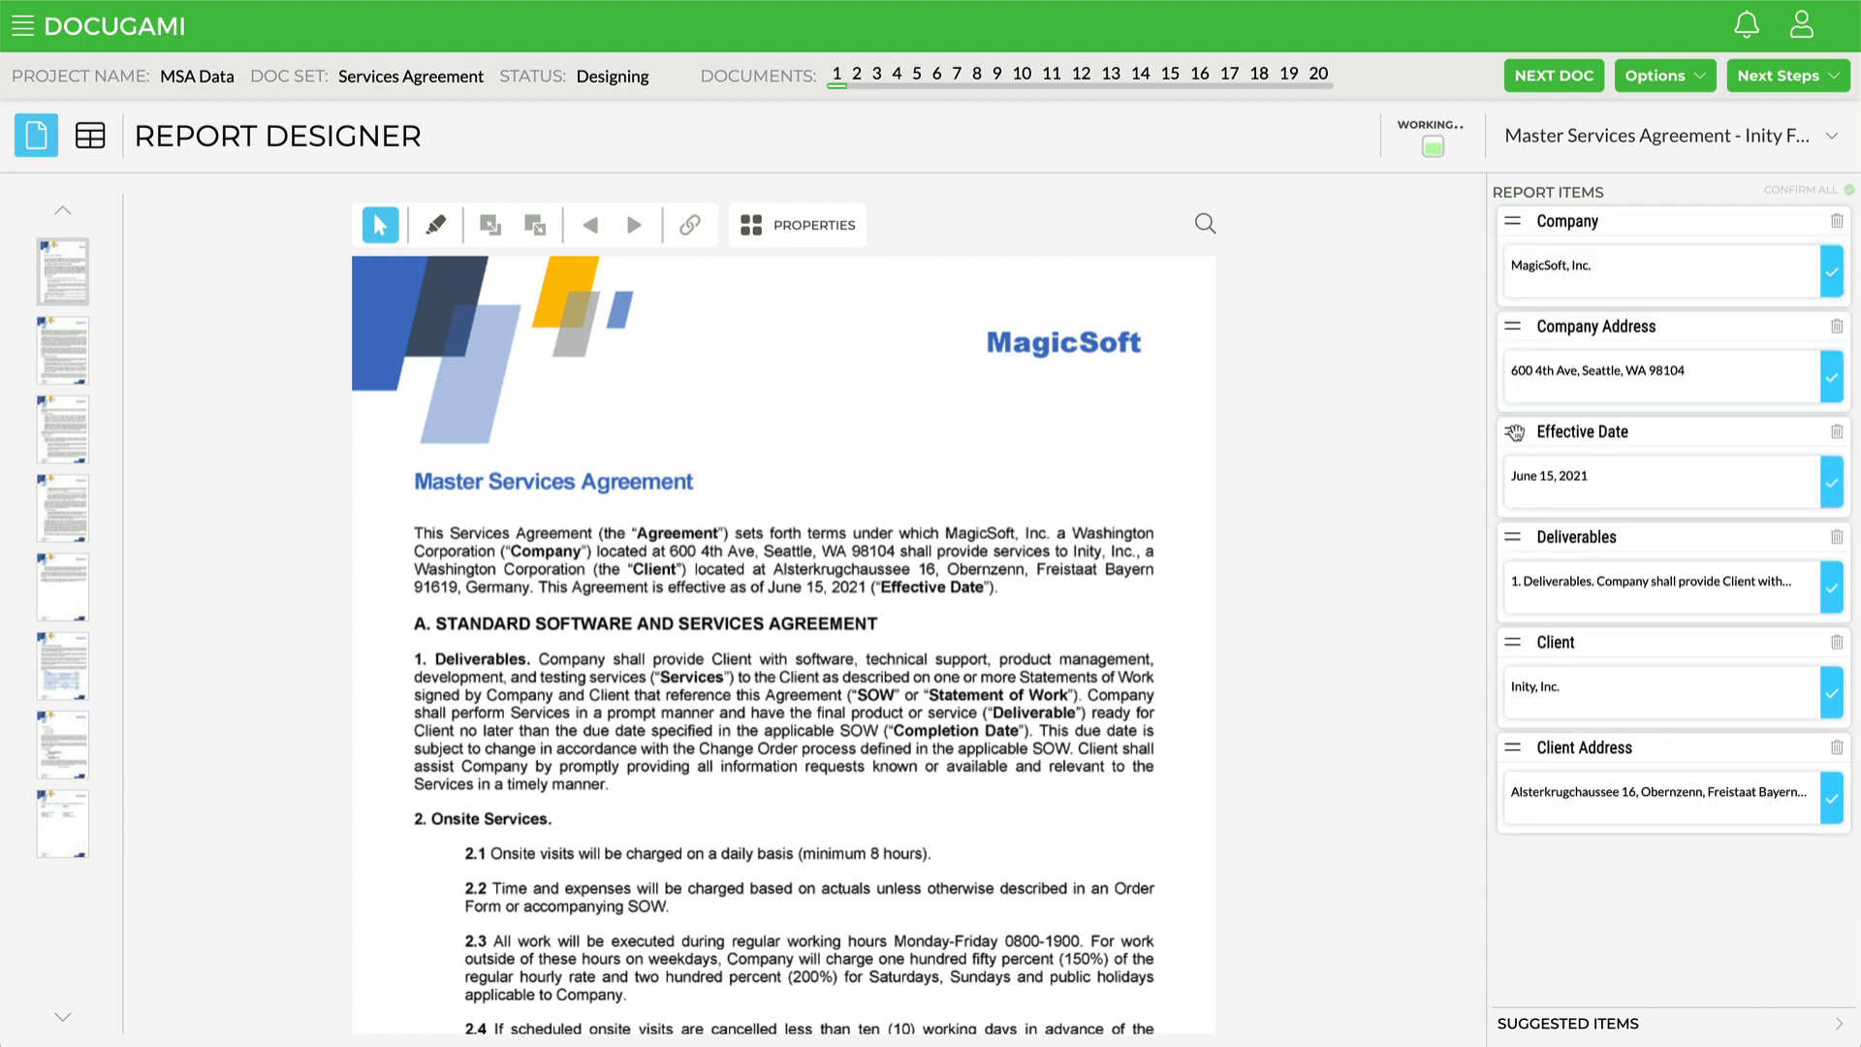
drag(1514, 432, 1515, 872)
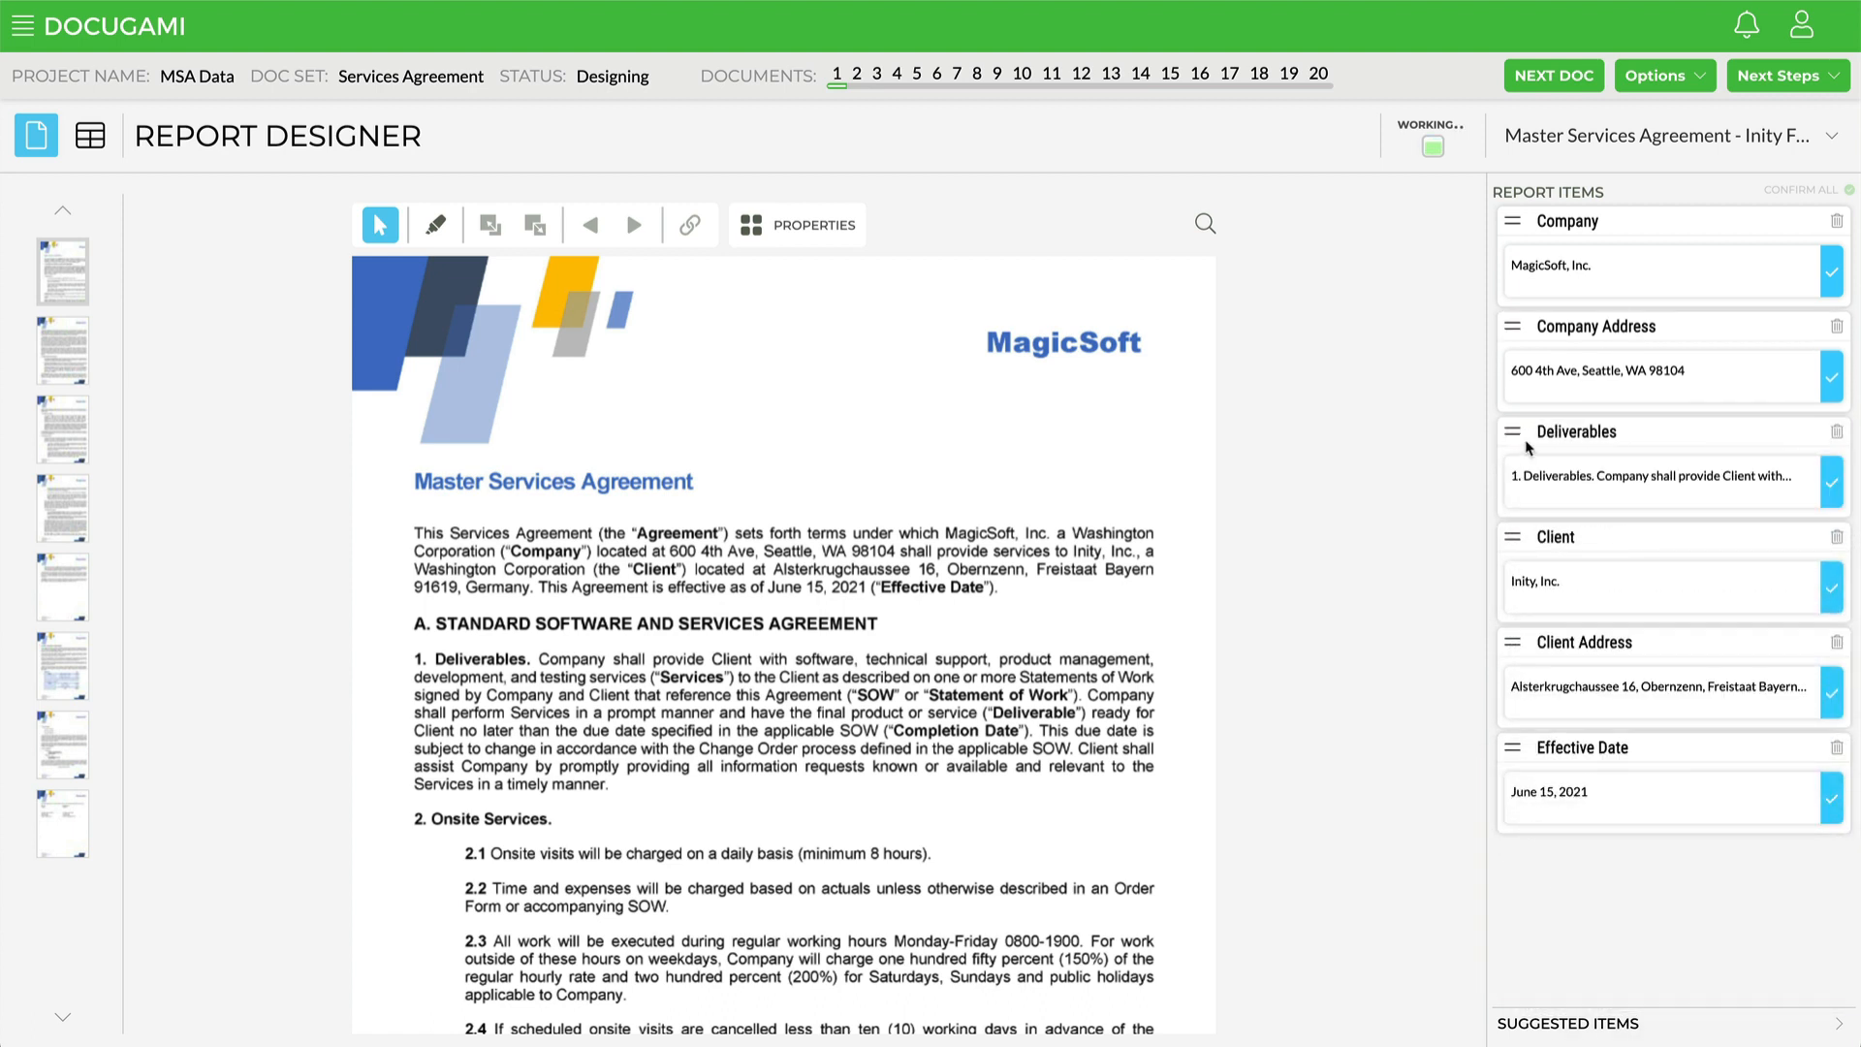
drag(1513, 434, 1532, 836)
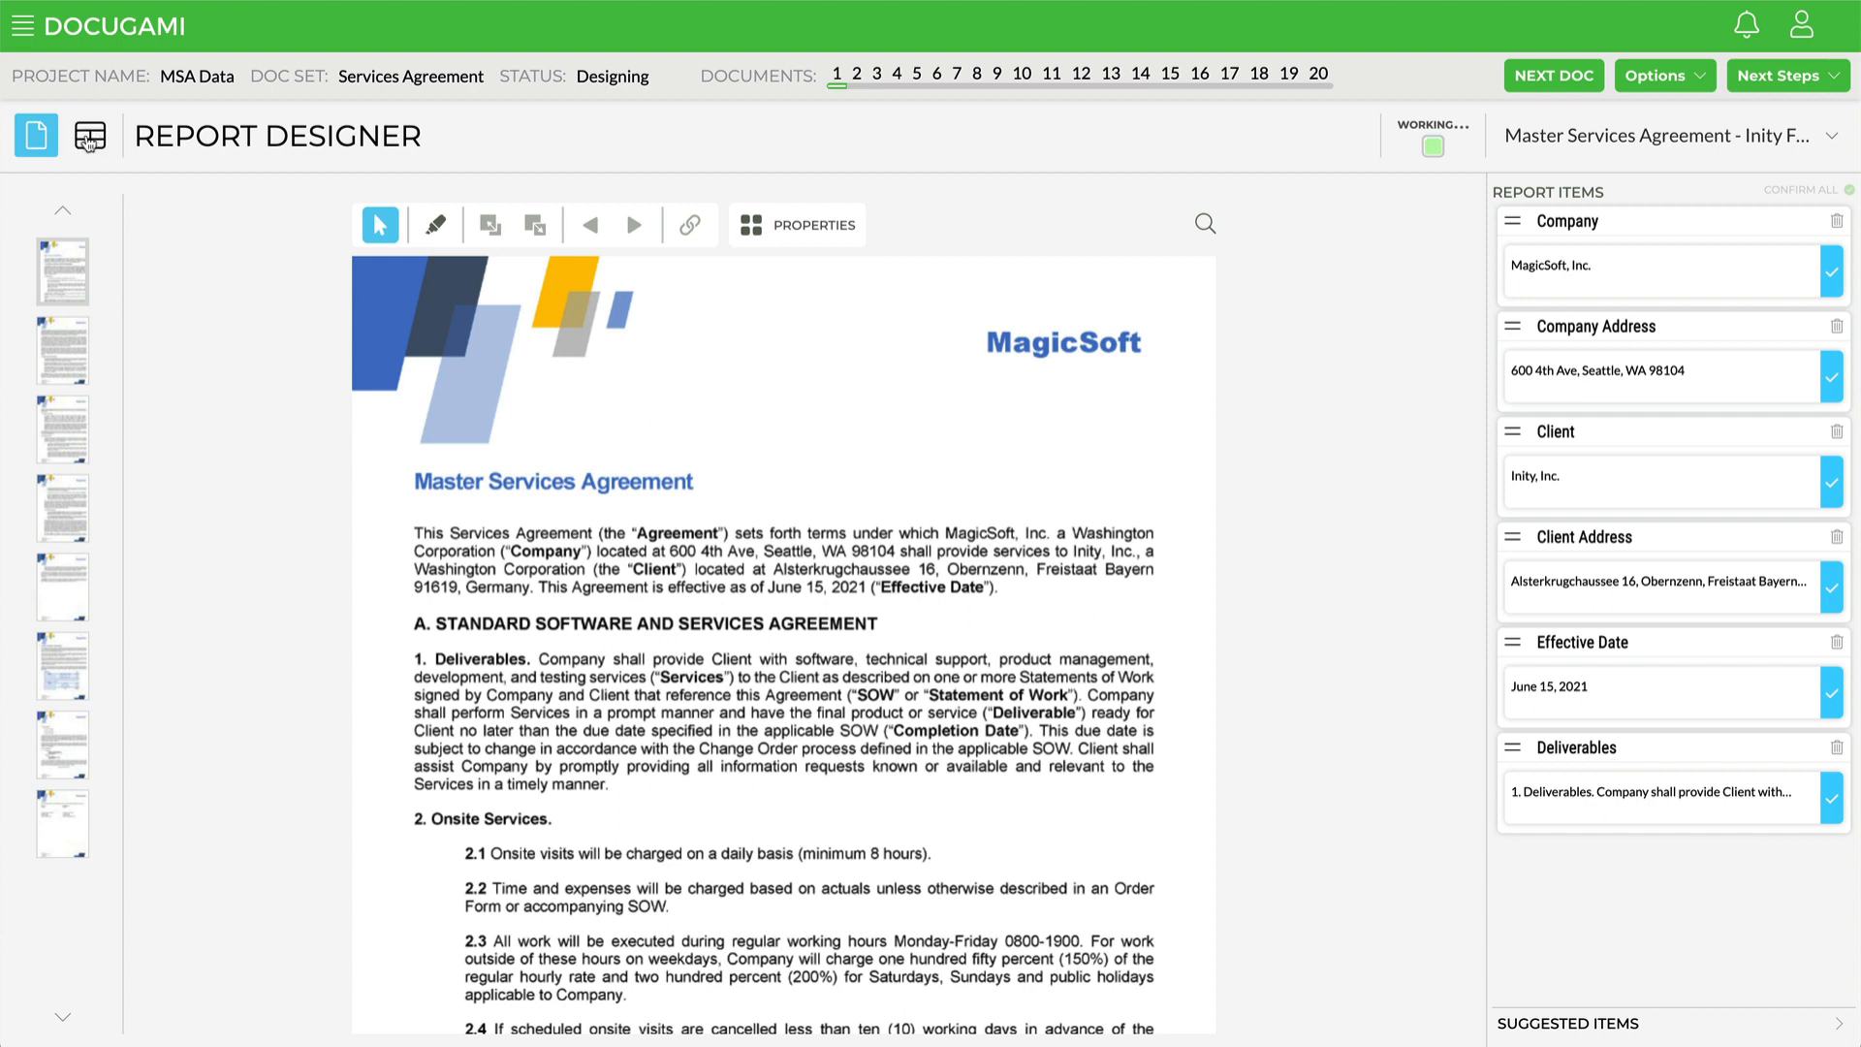
Step: Switch to the table view and review the extracted fields across all documents
click(89, 143)
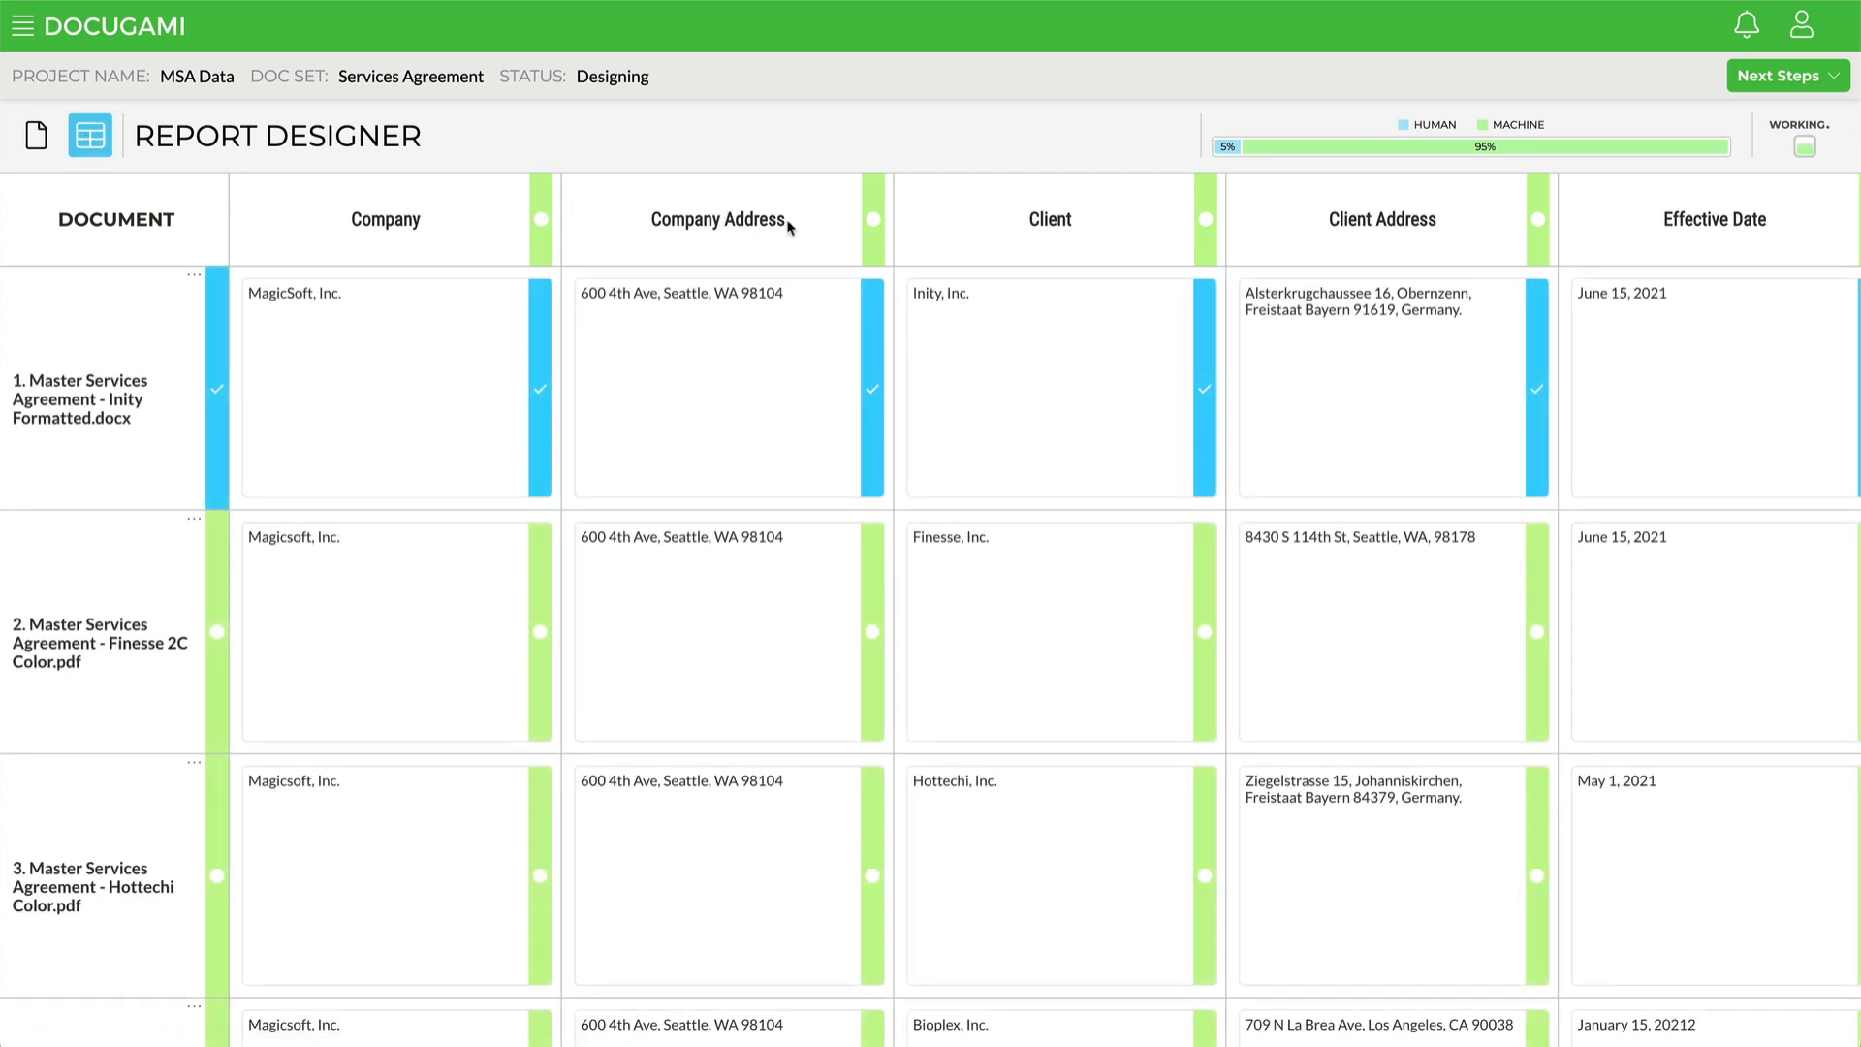
scroll(1645, 252, right, 4)
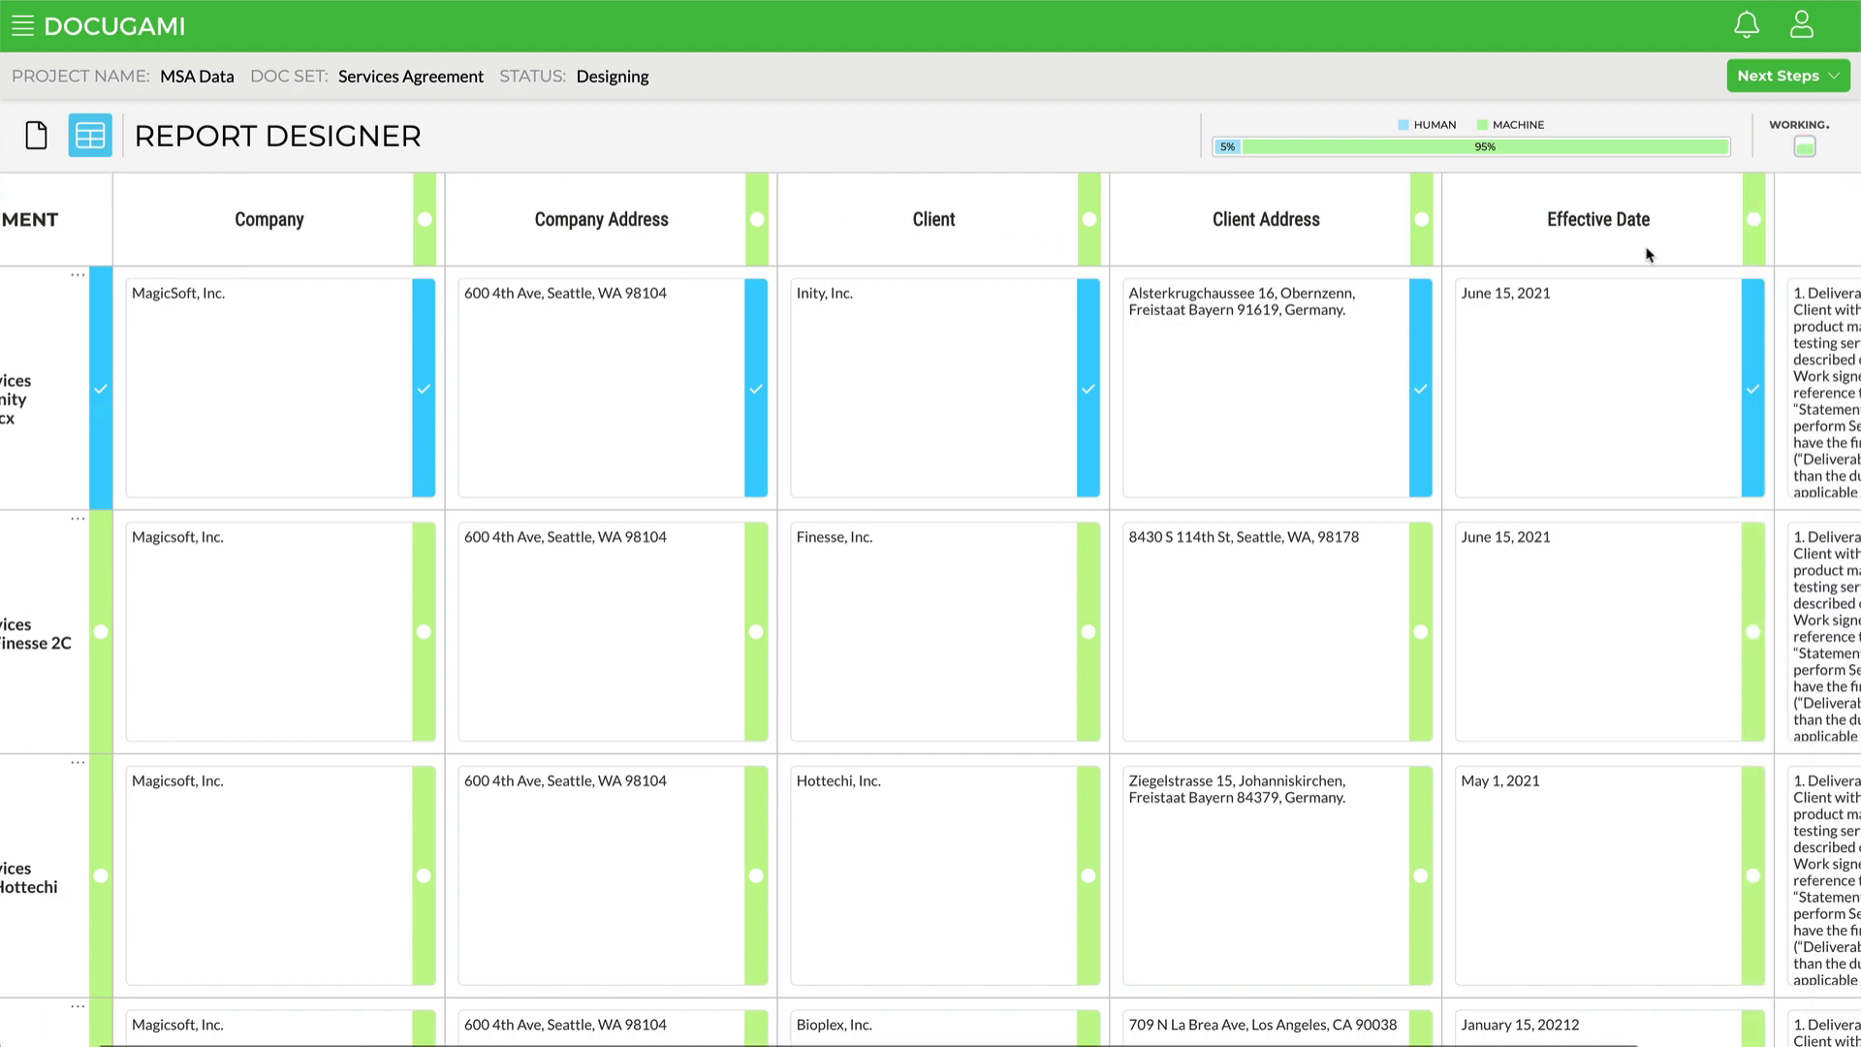
scroll(1645, 252, left, 4)
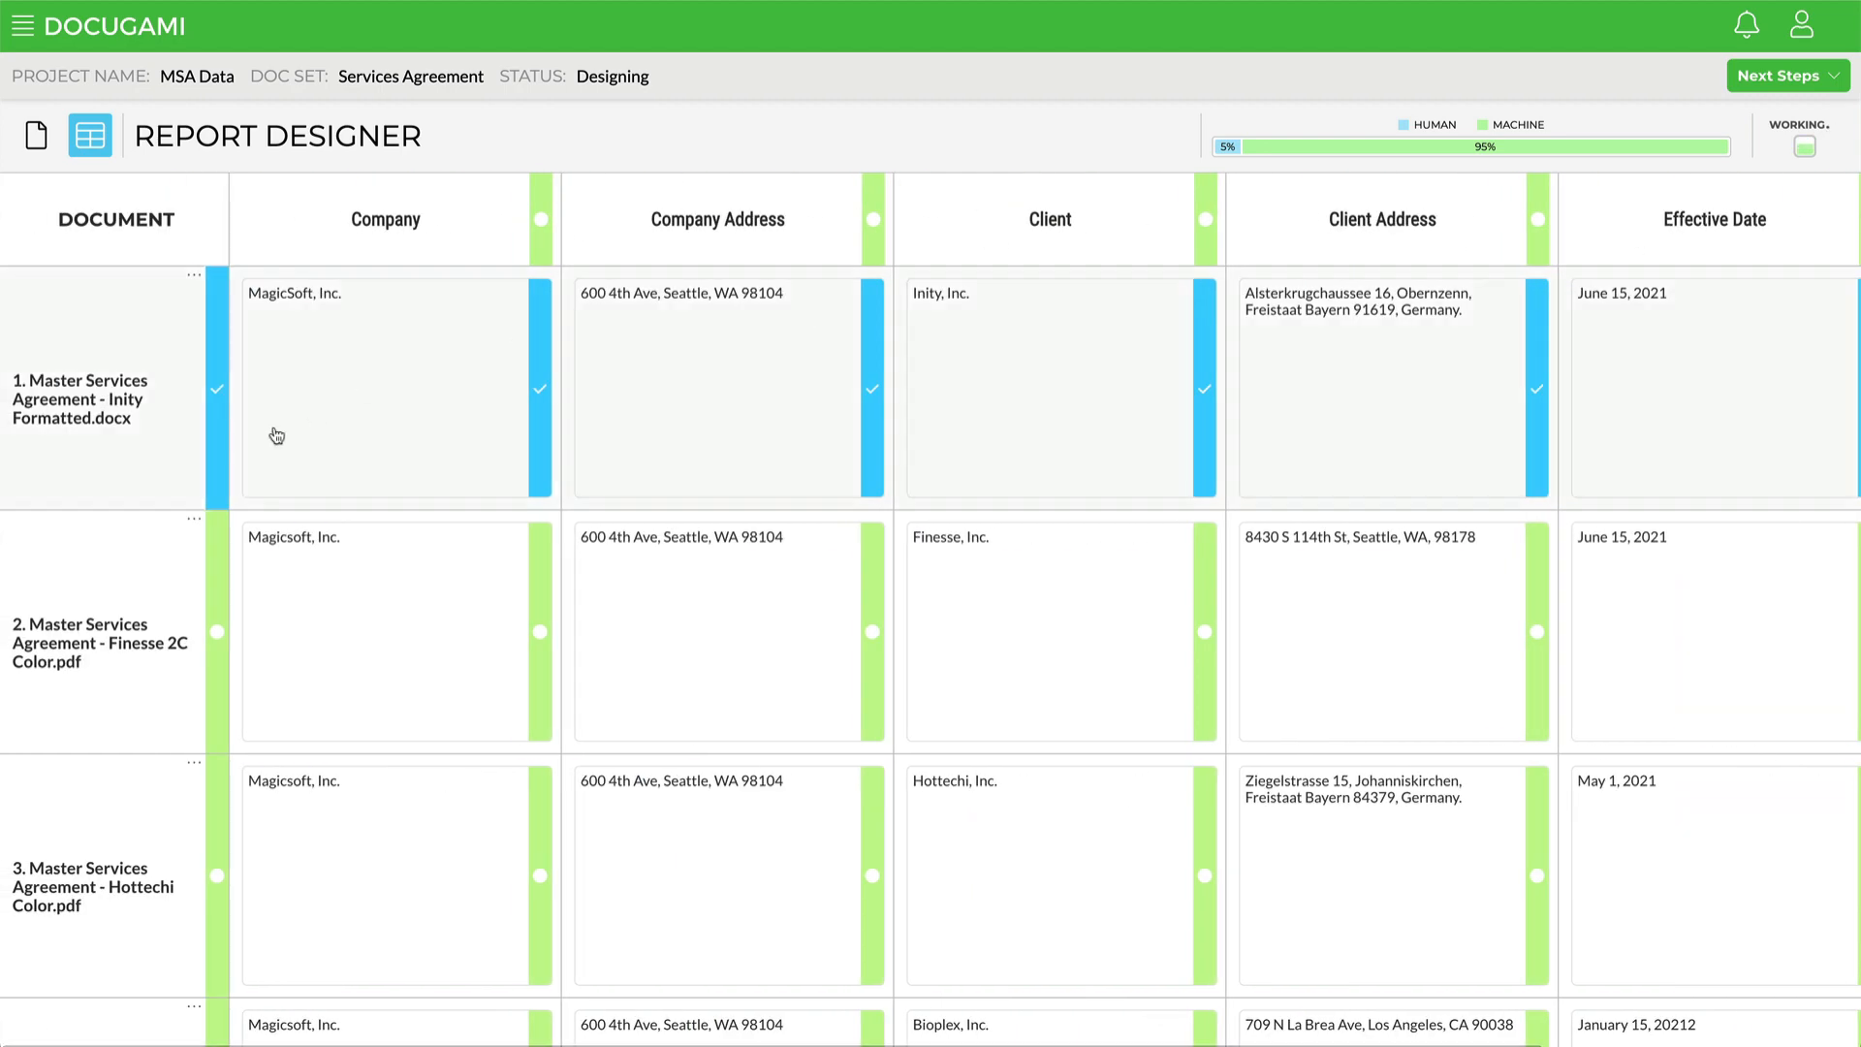
scroll(104, 650, down, 1)
scroll(104, 650, down, 20)
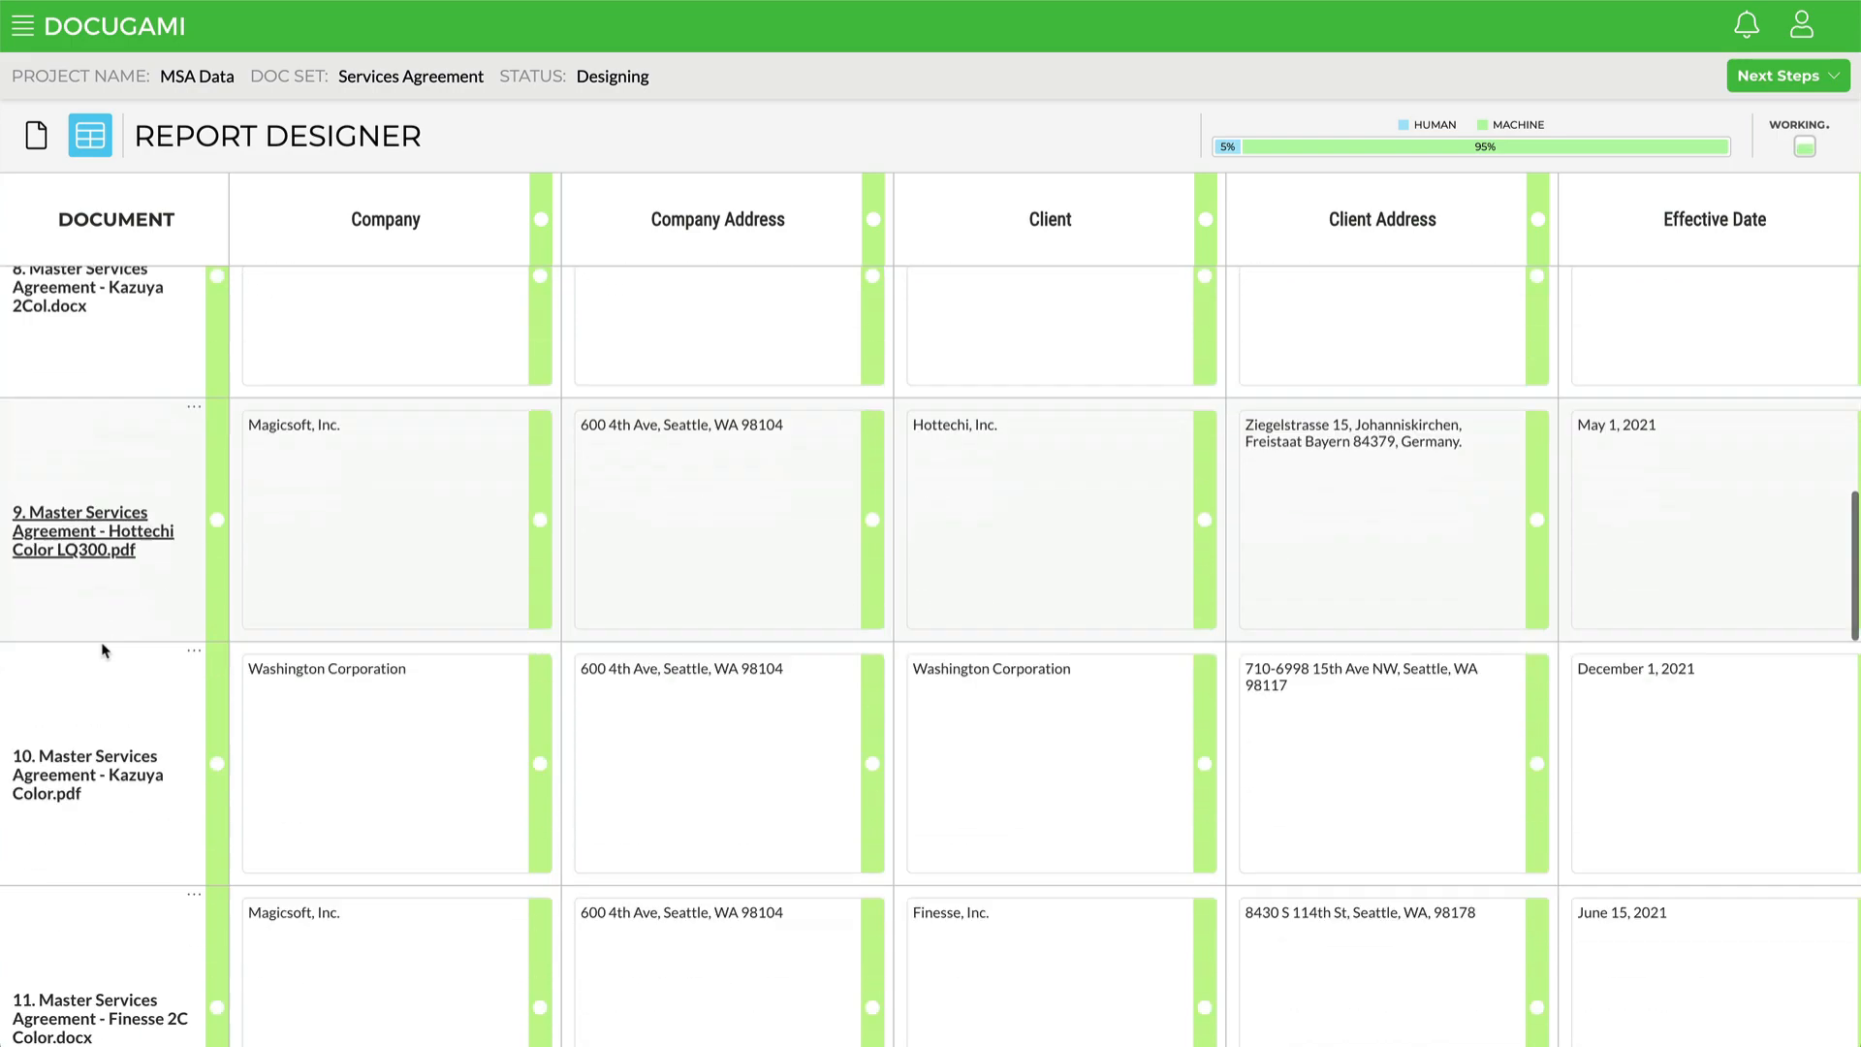
scroll(105, 650, down, 9)
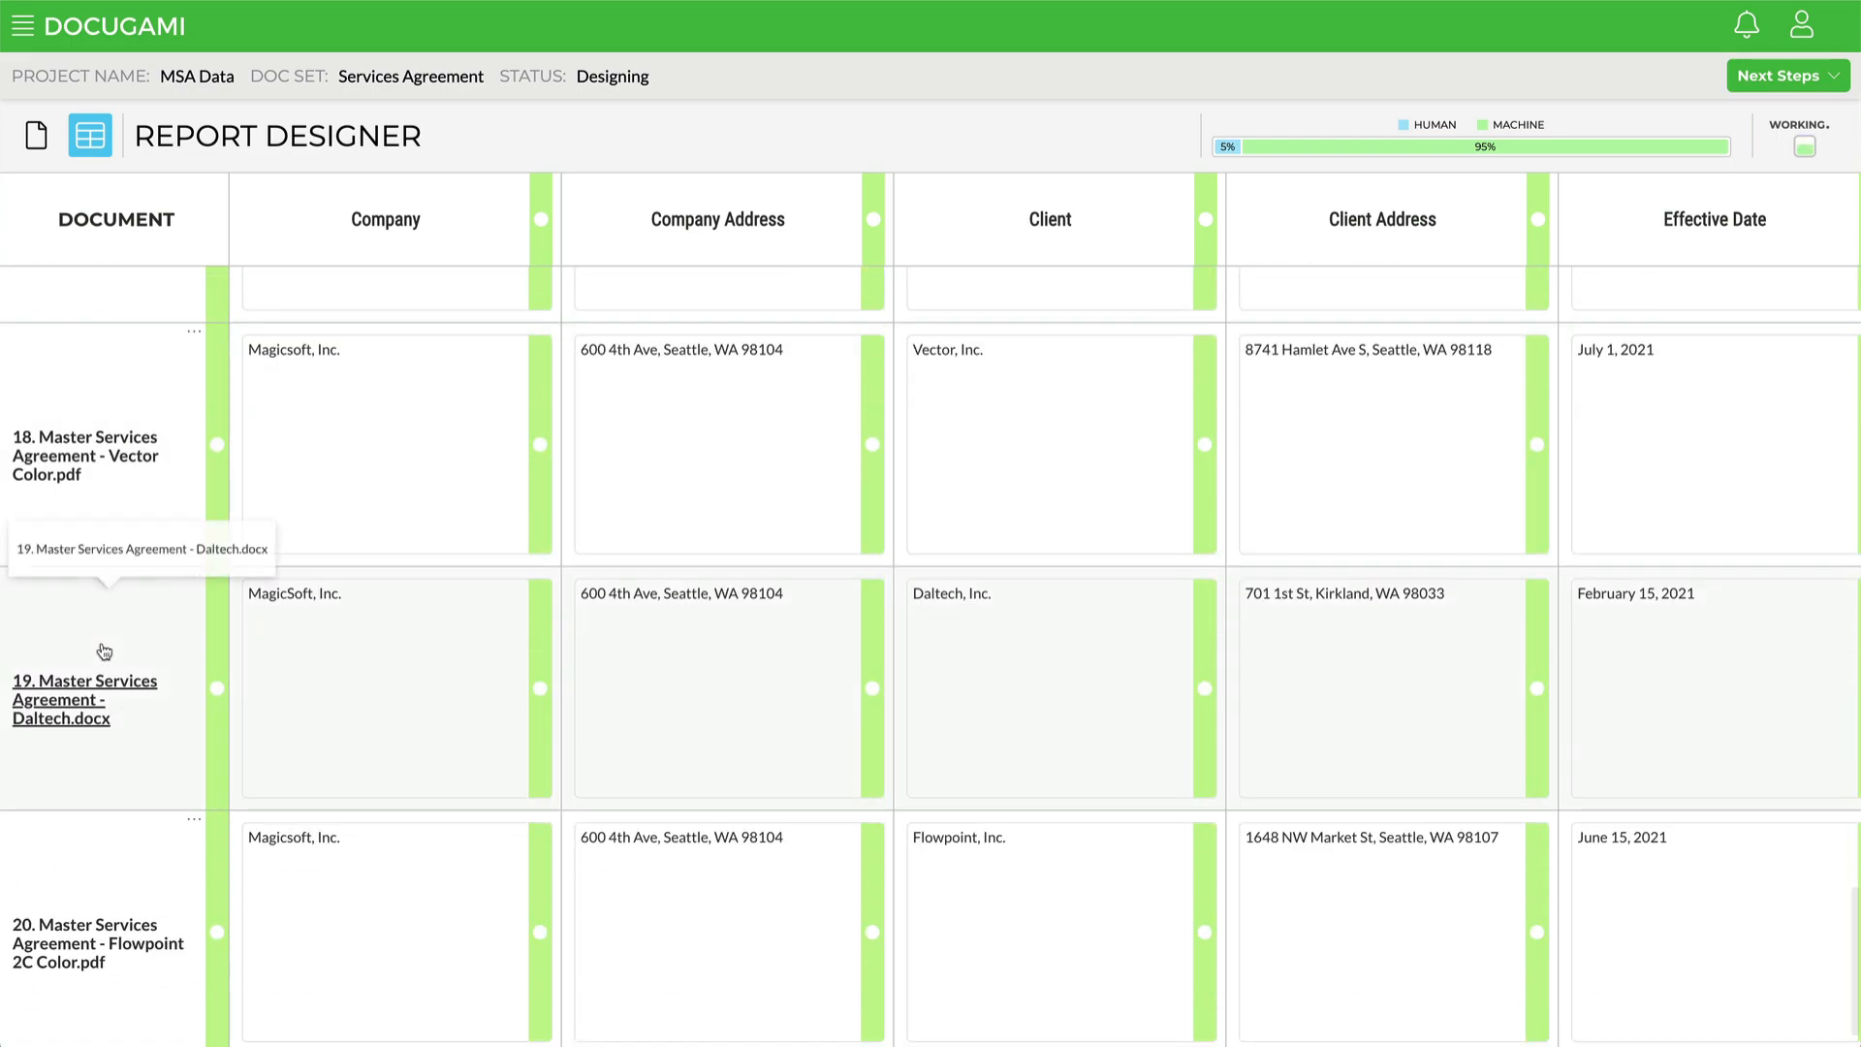
scroll(105, 651, up, 20)
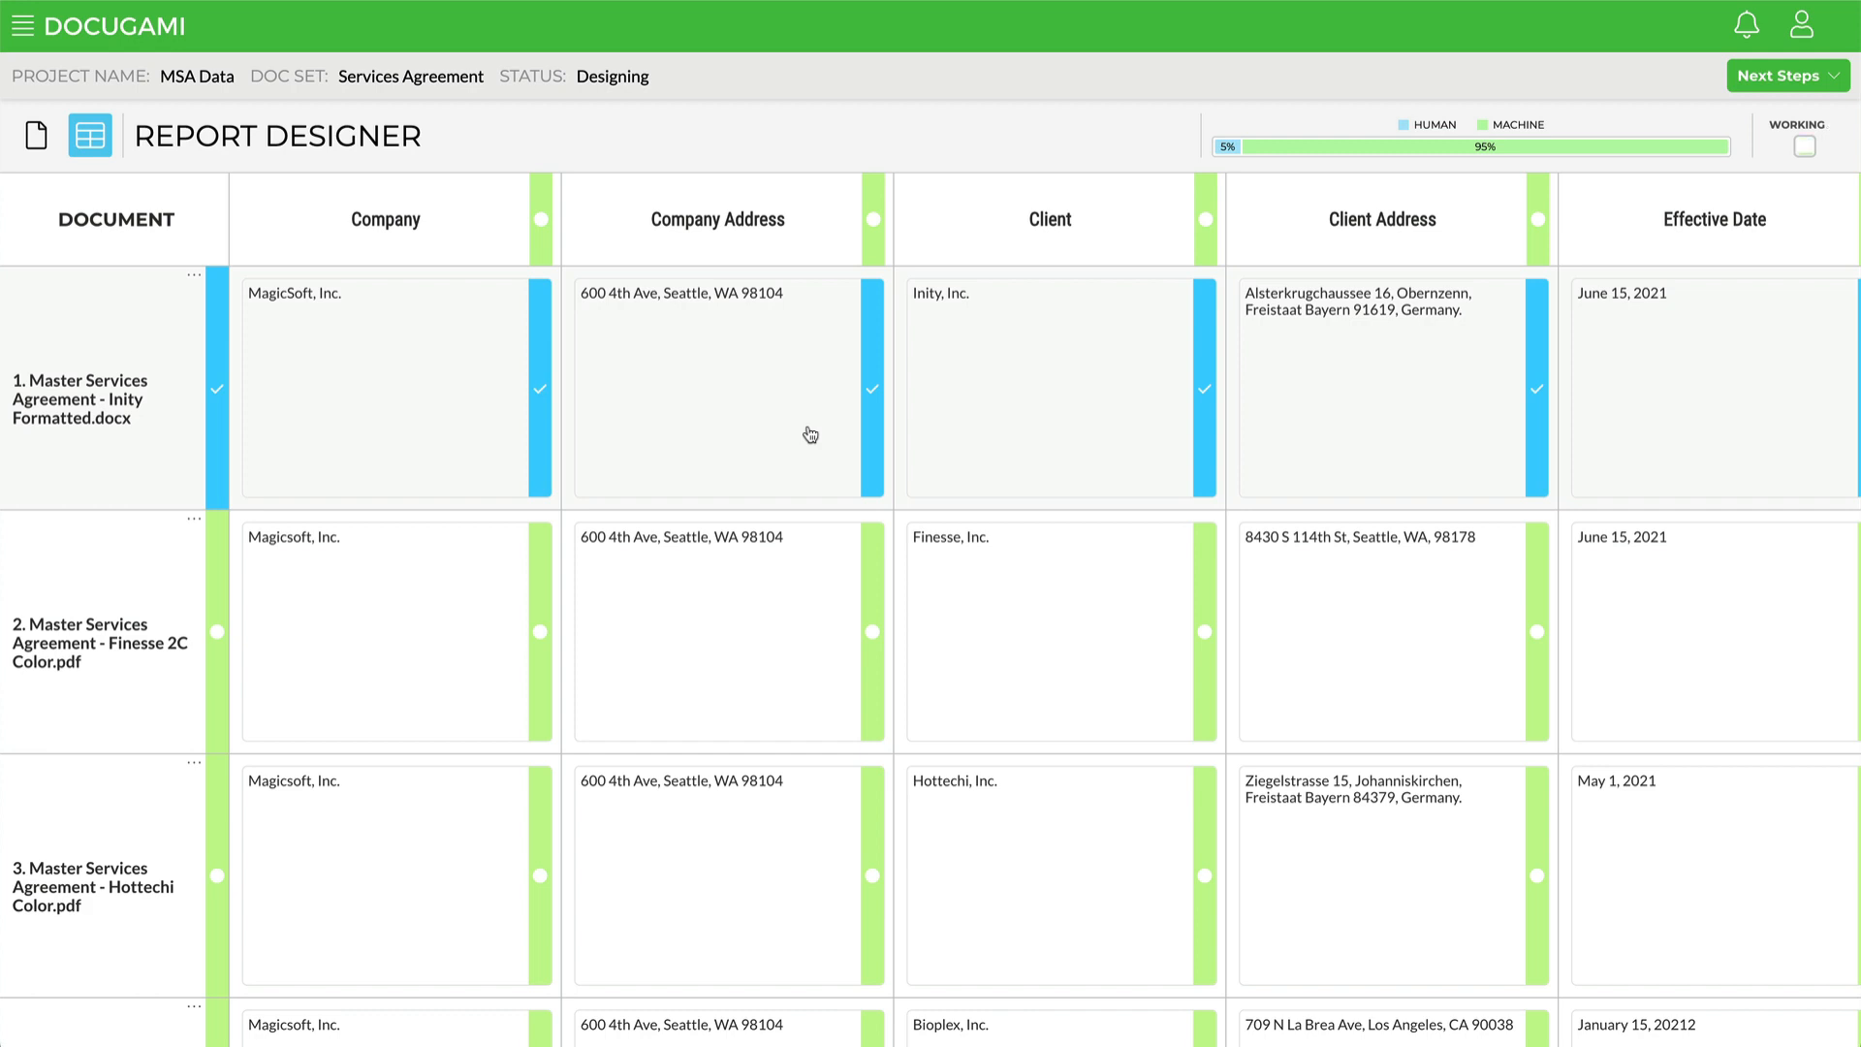
scroll(810, 435, down, 20)
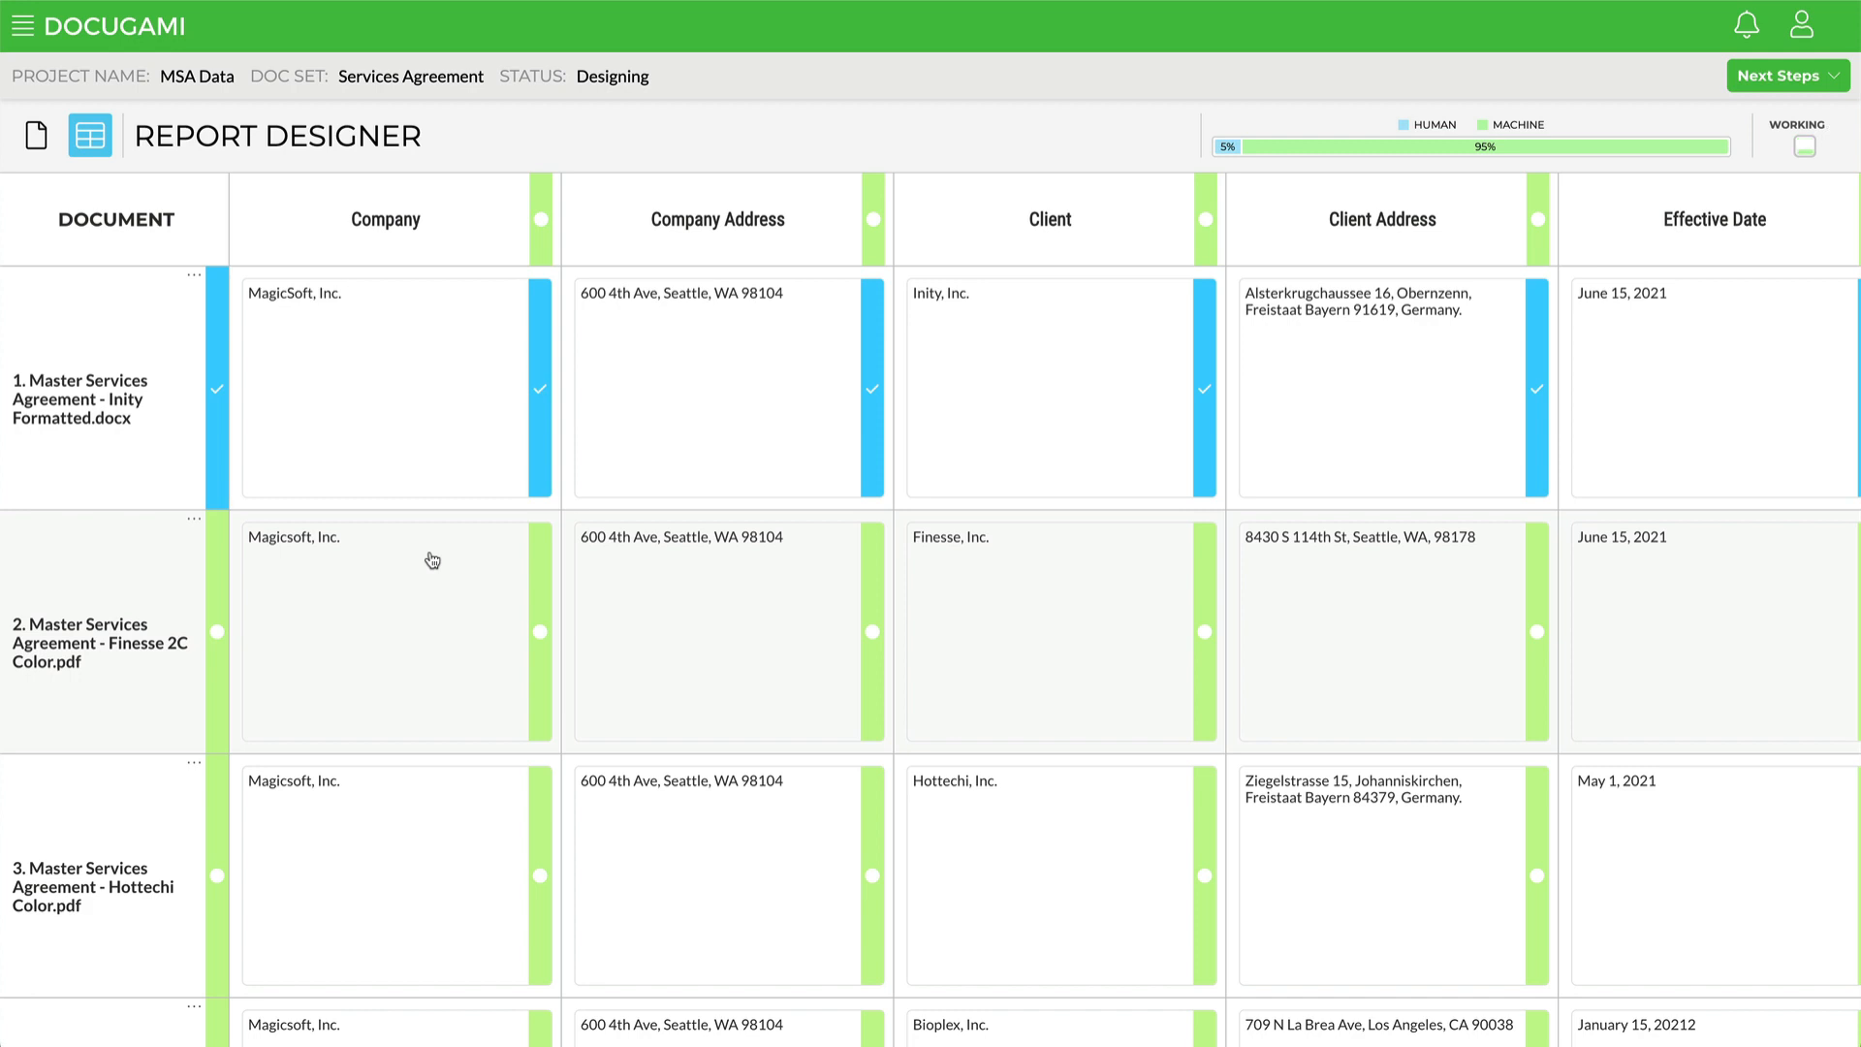
Step: Open documents 10 and 19 in the document view and review their extracted report items
click(105, 412)
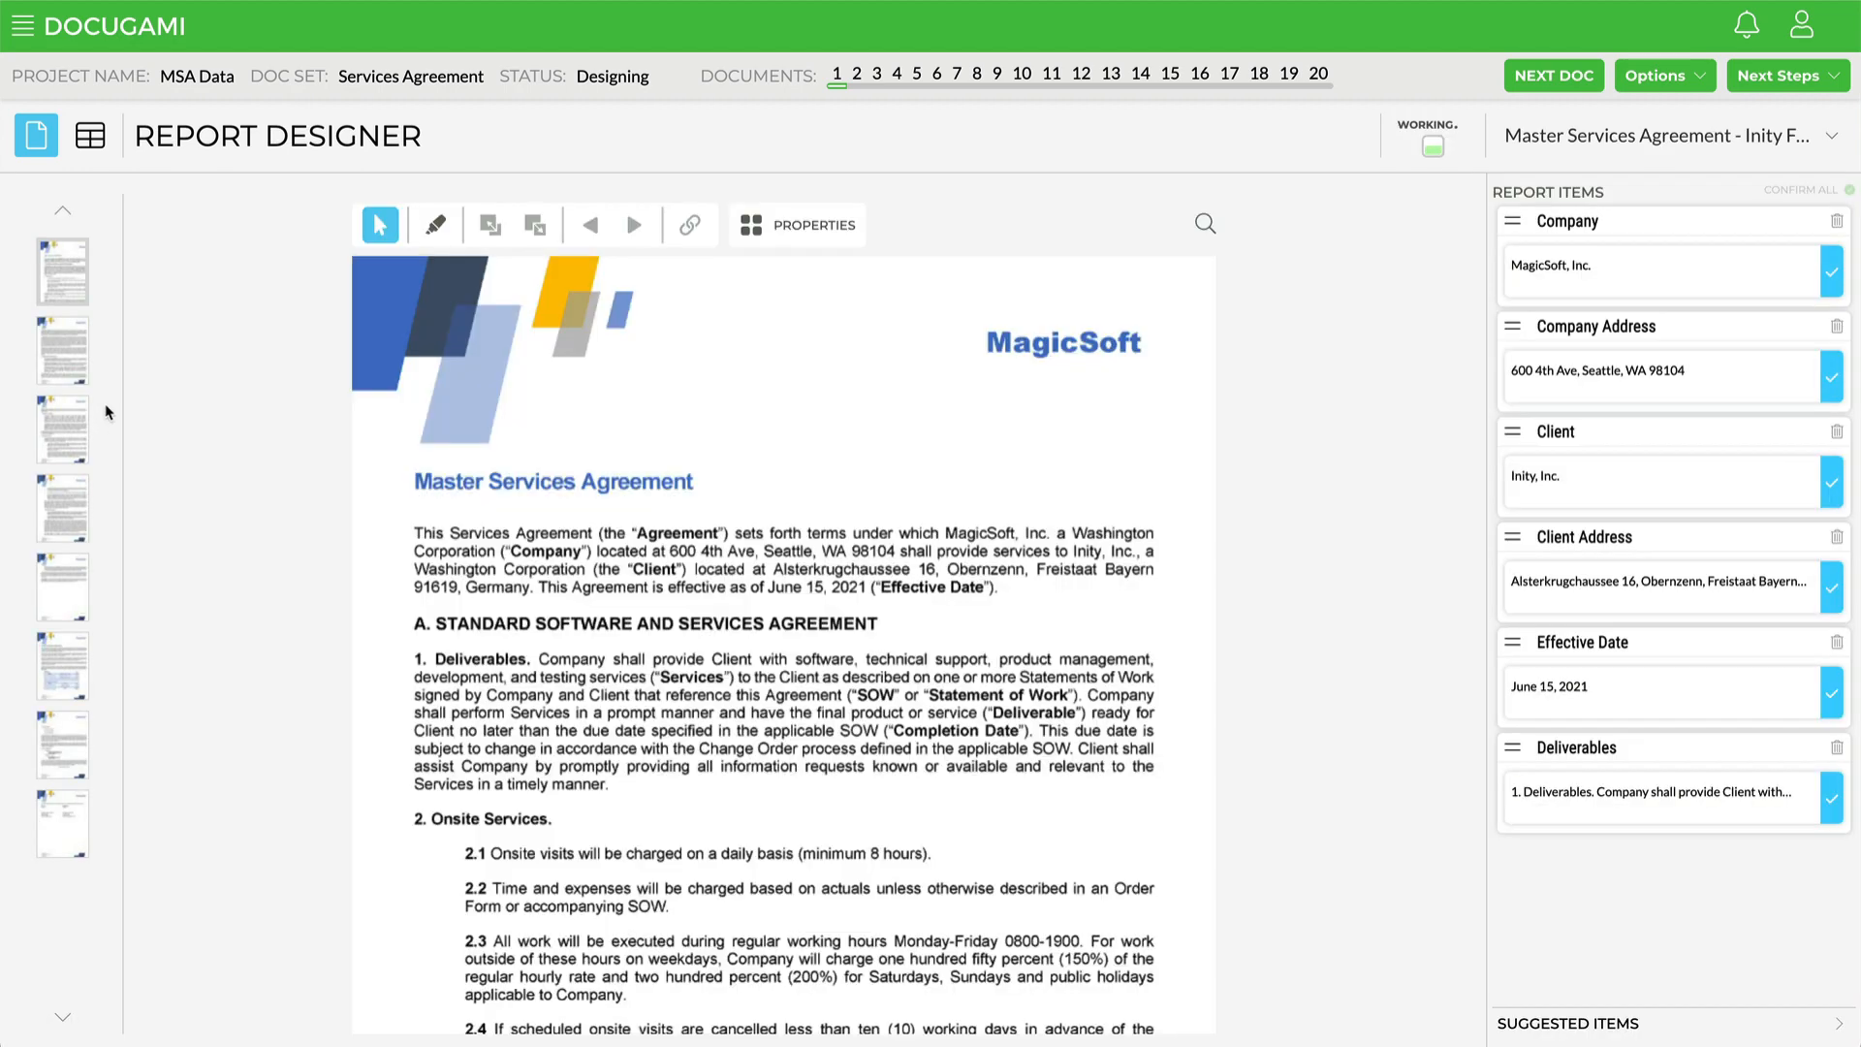
scroll(804, 558, down, 7)
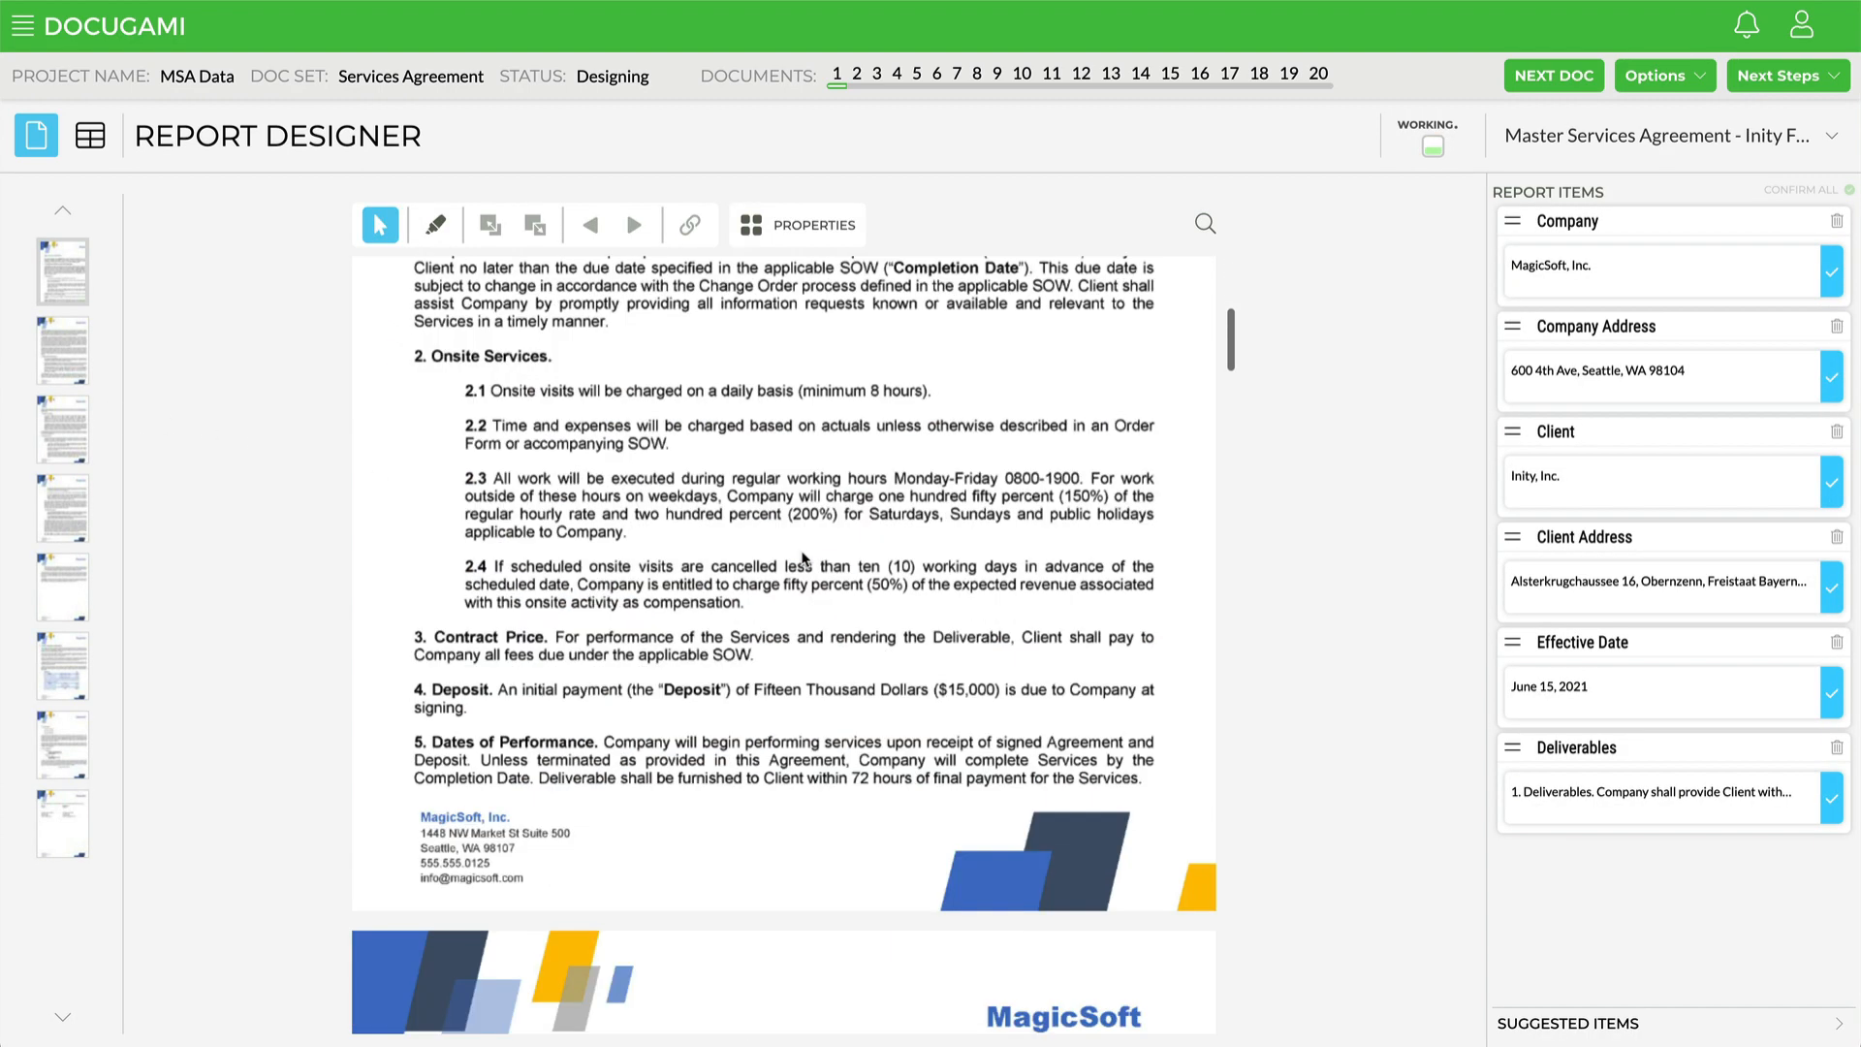
click(1023, 75)
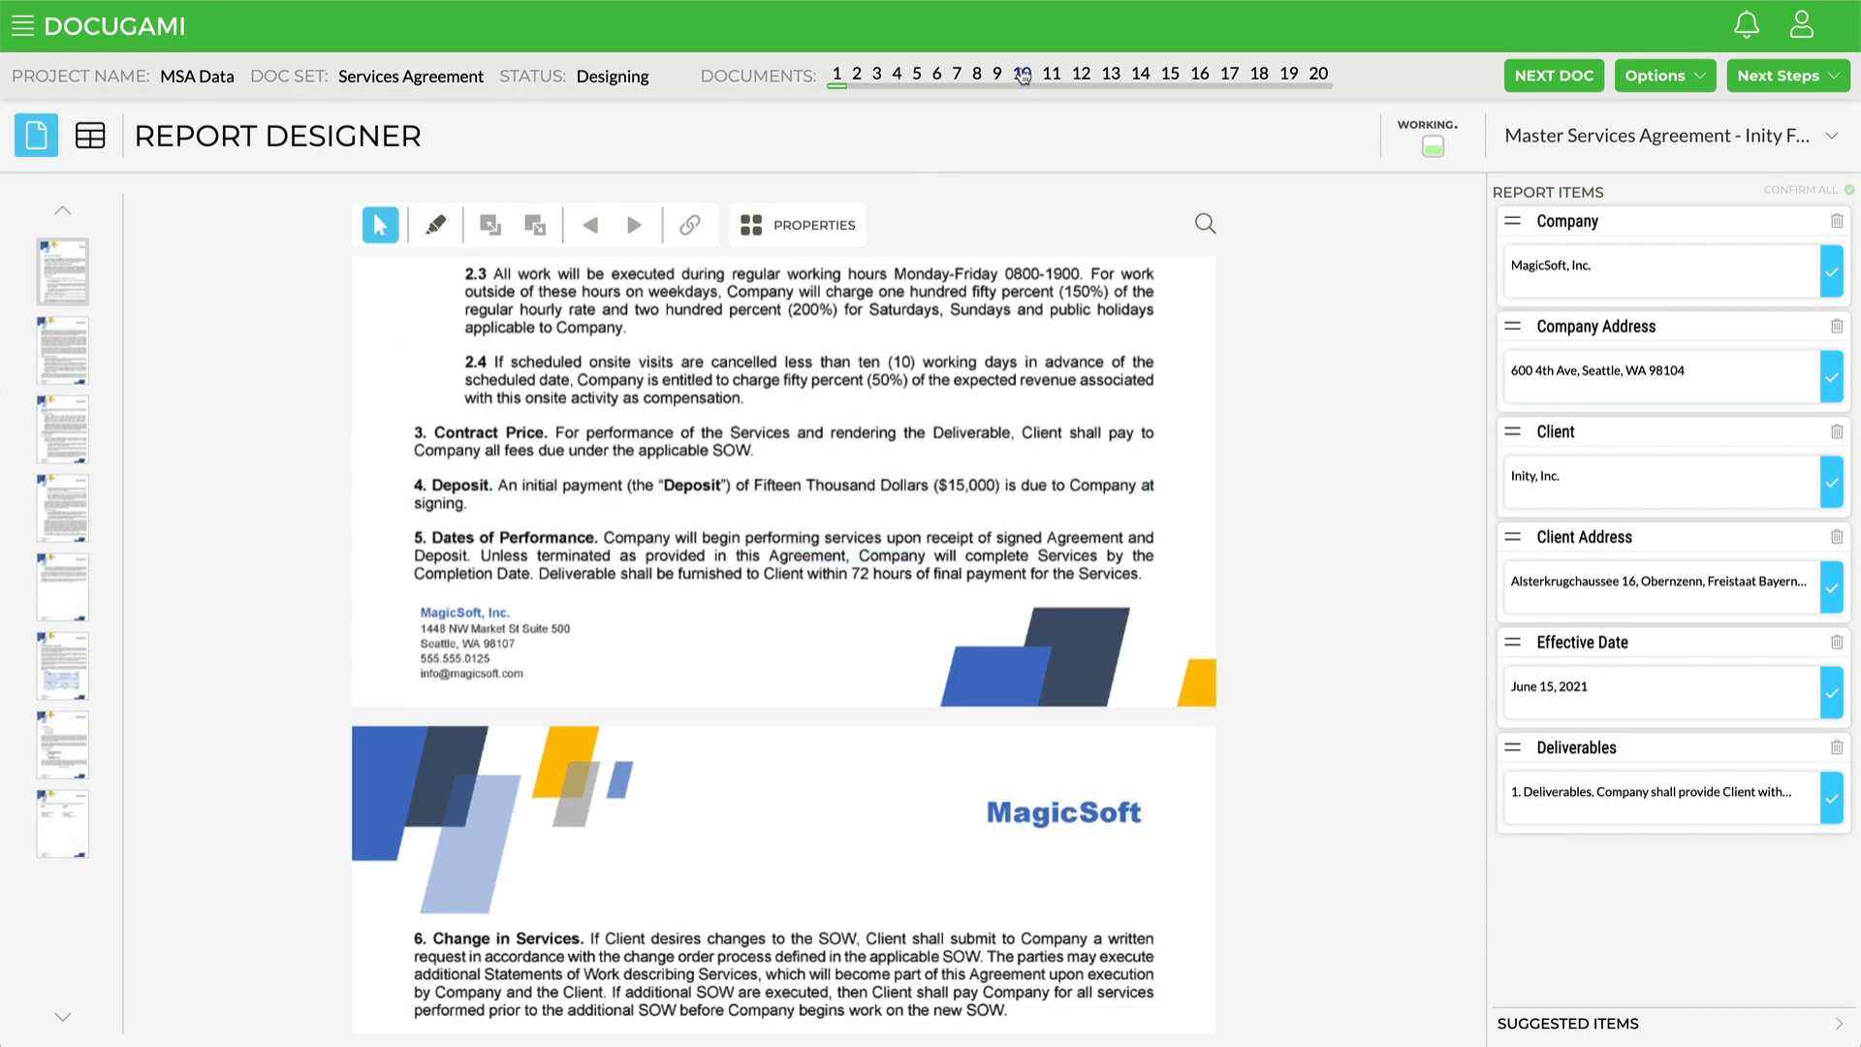
scroll(1005, 587, down, 7)
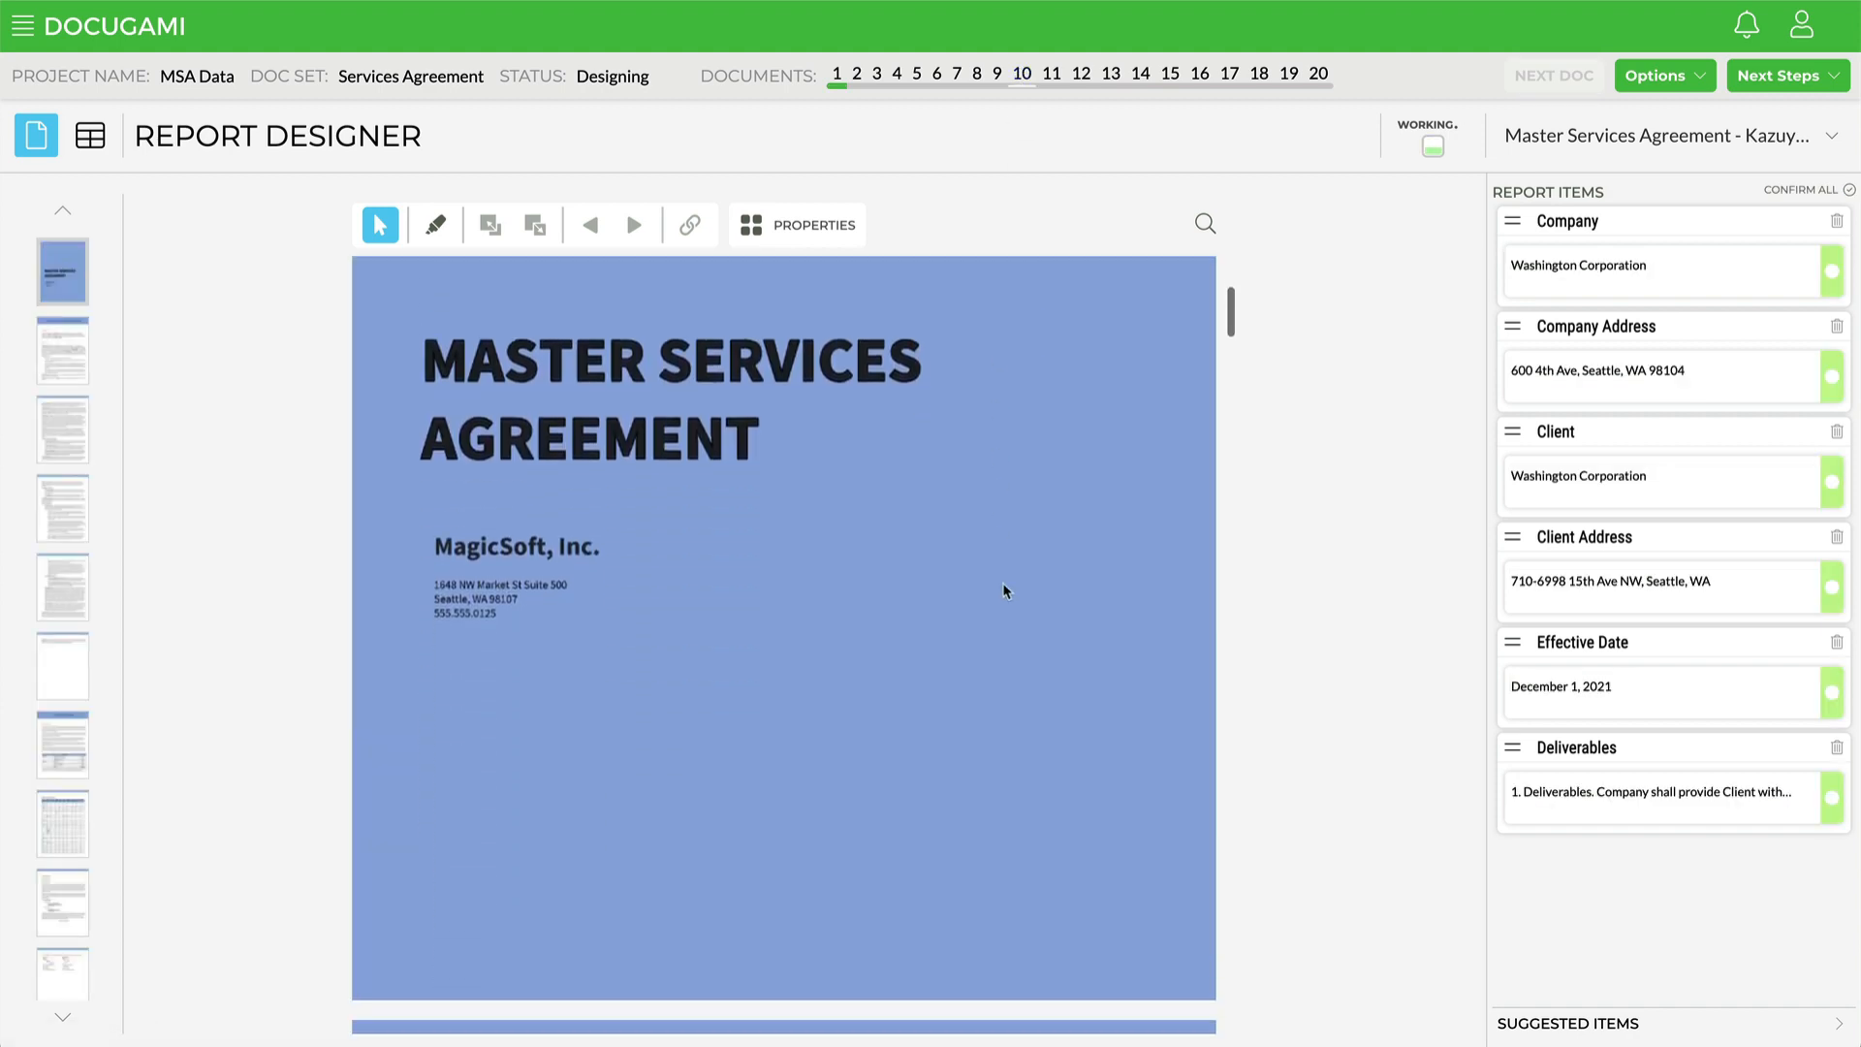
scroll(1003, 589, down, 3)
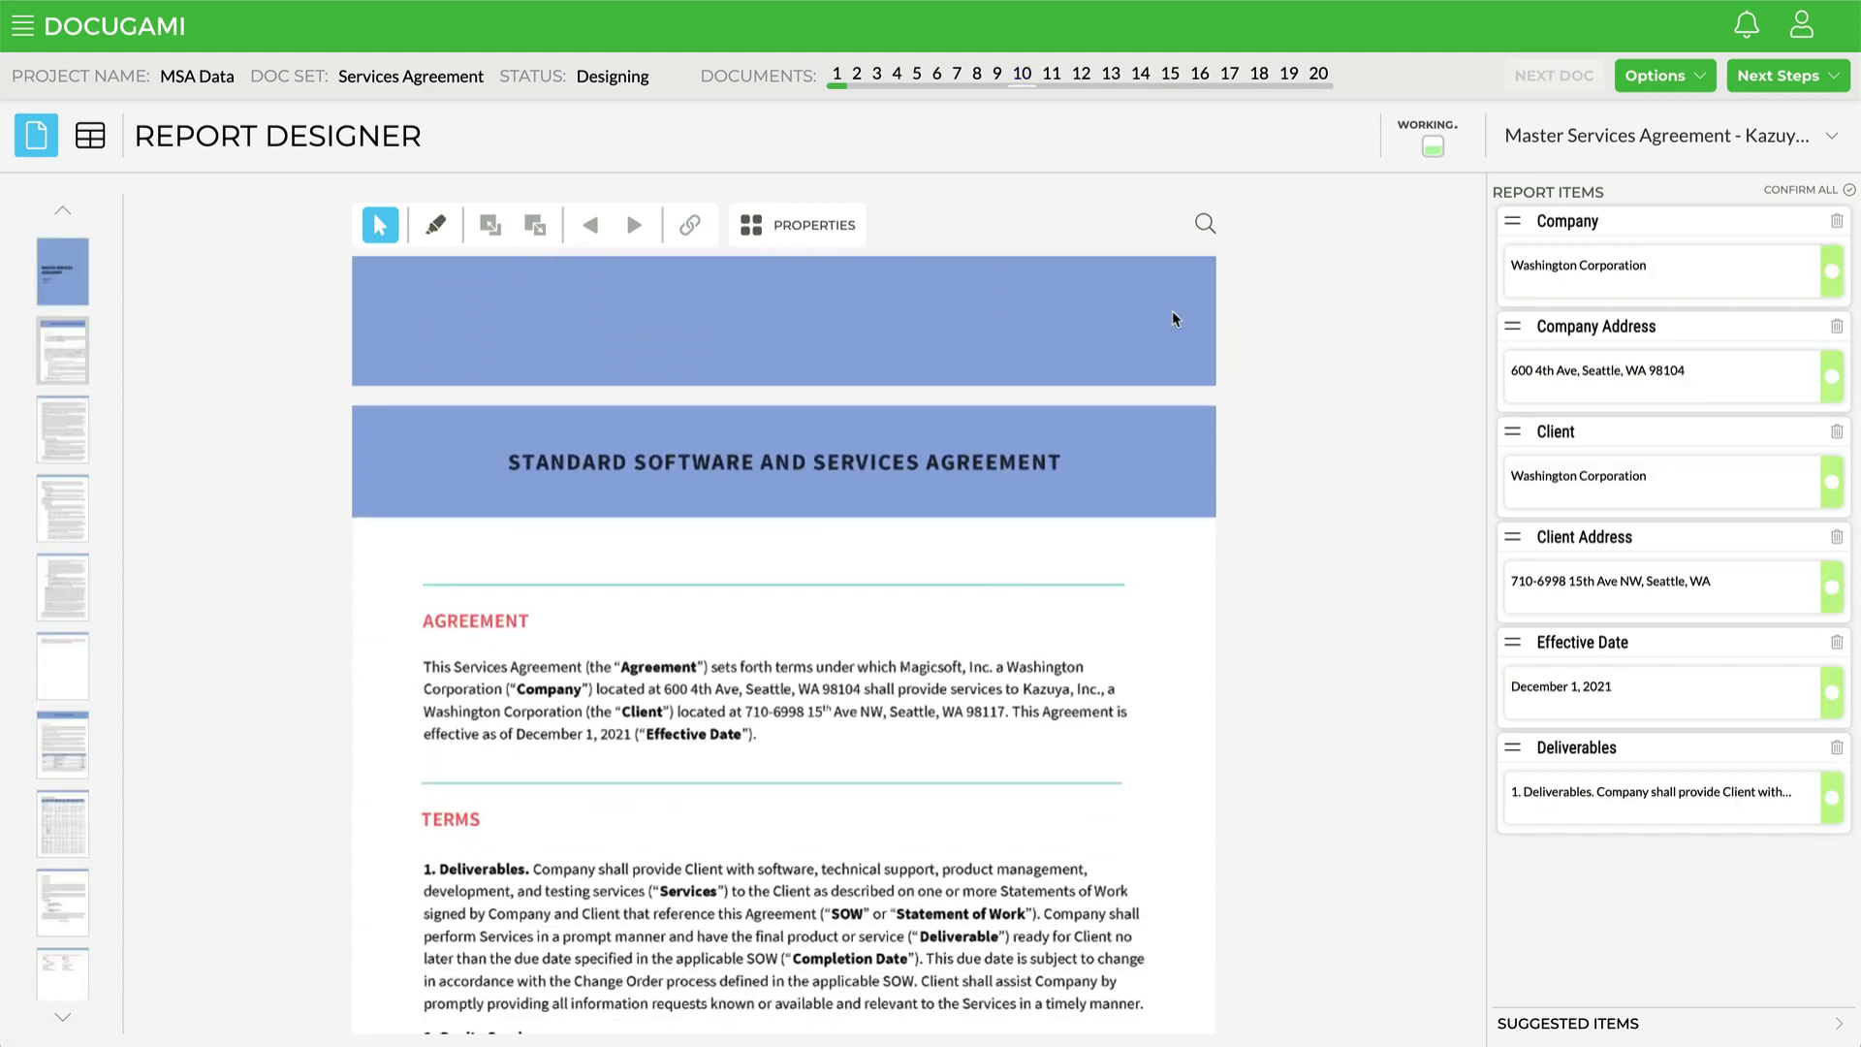
click(1291, 78)
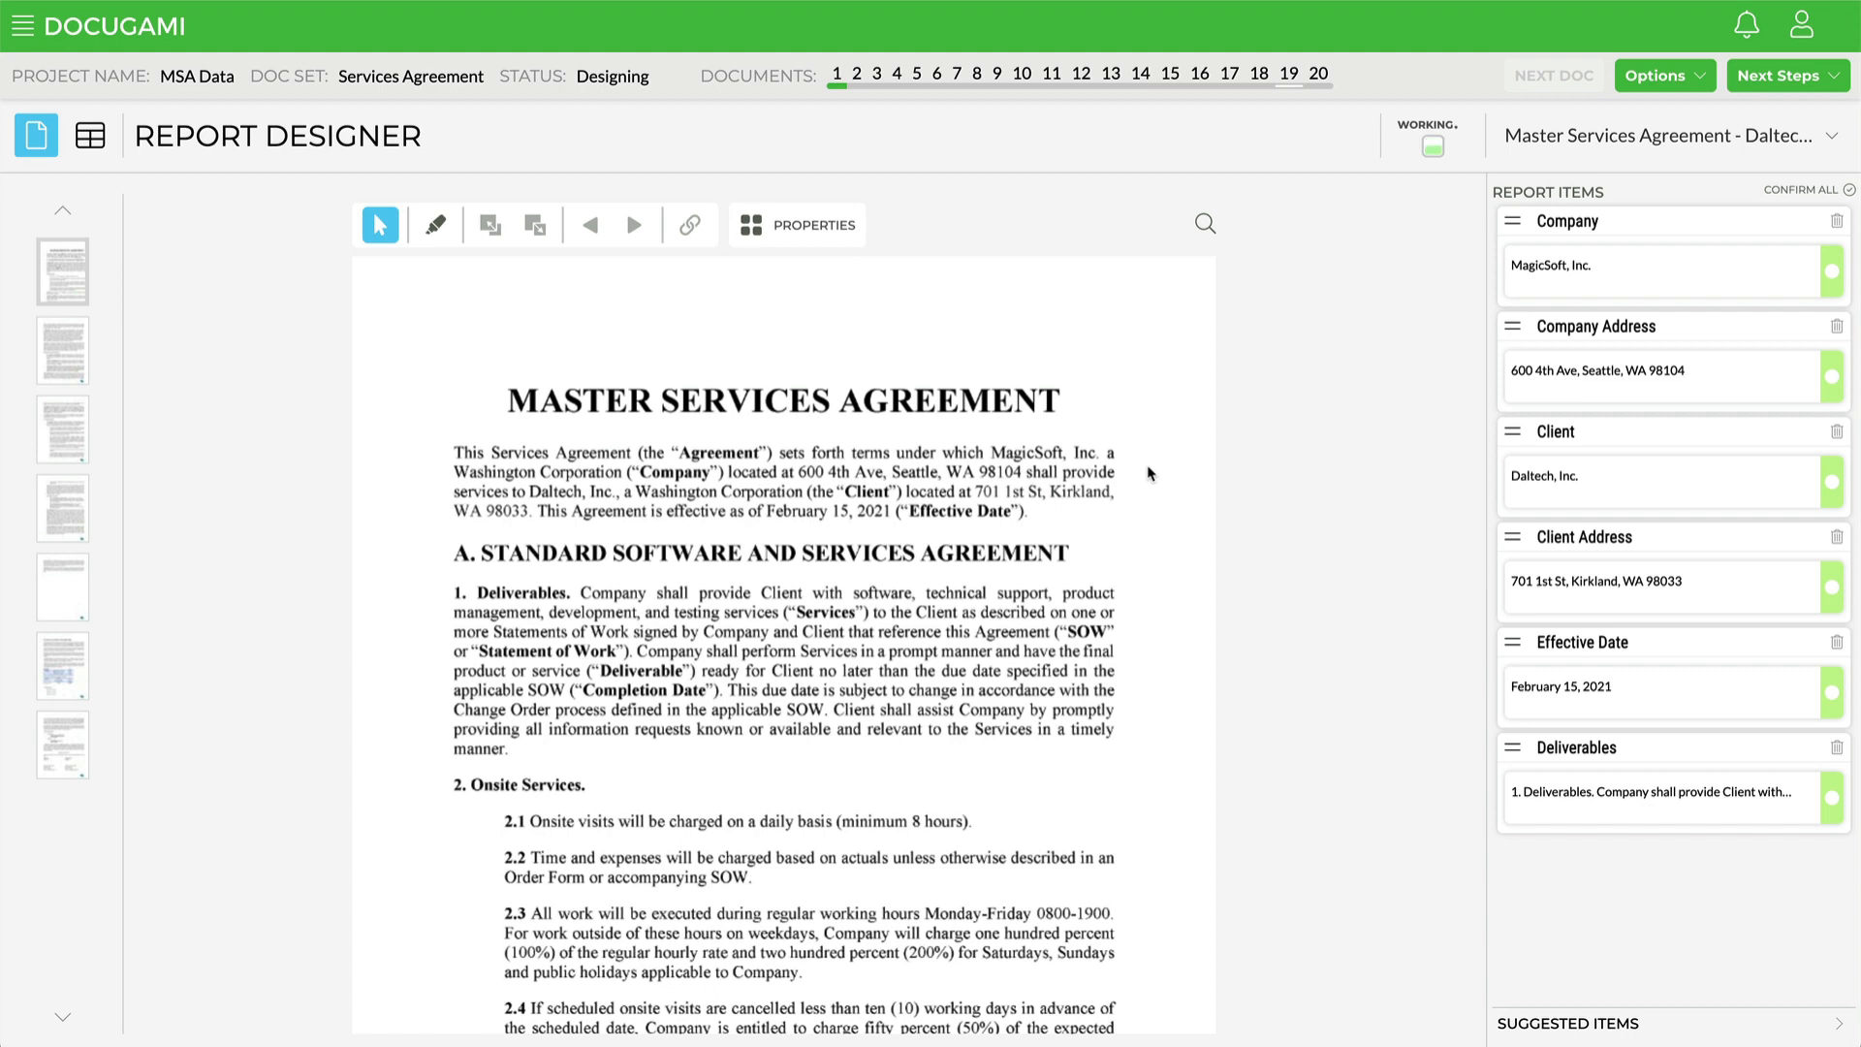
scroll(1096, 638, down, 4)
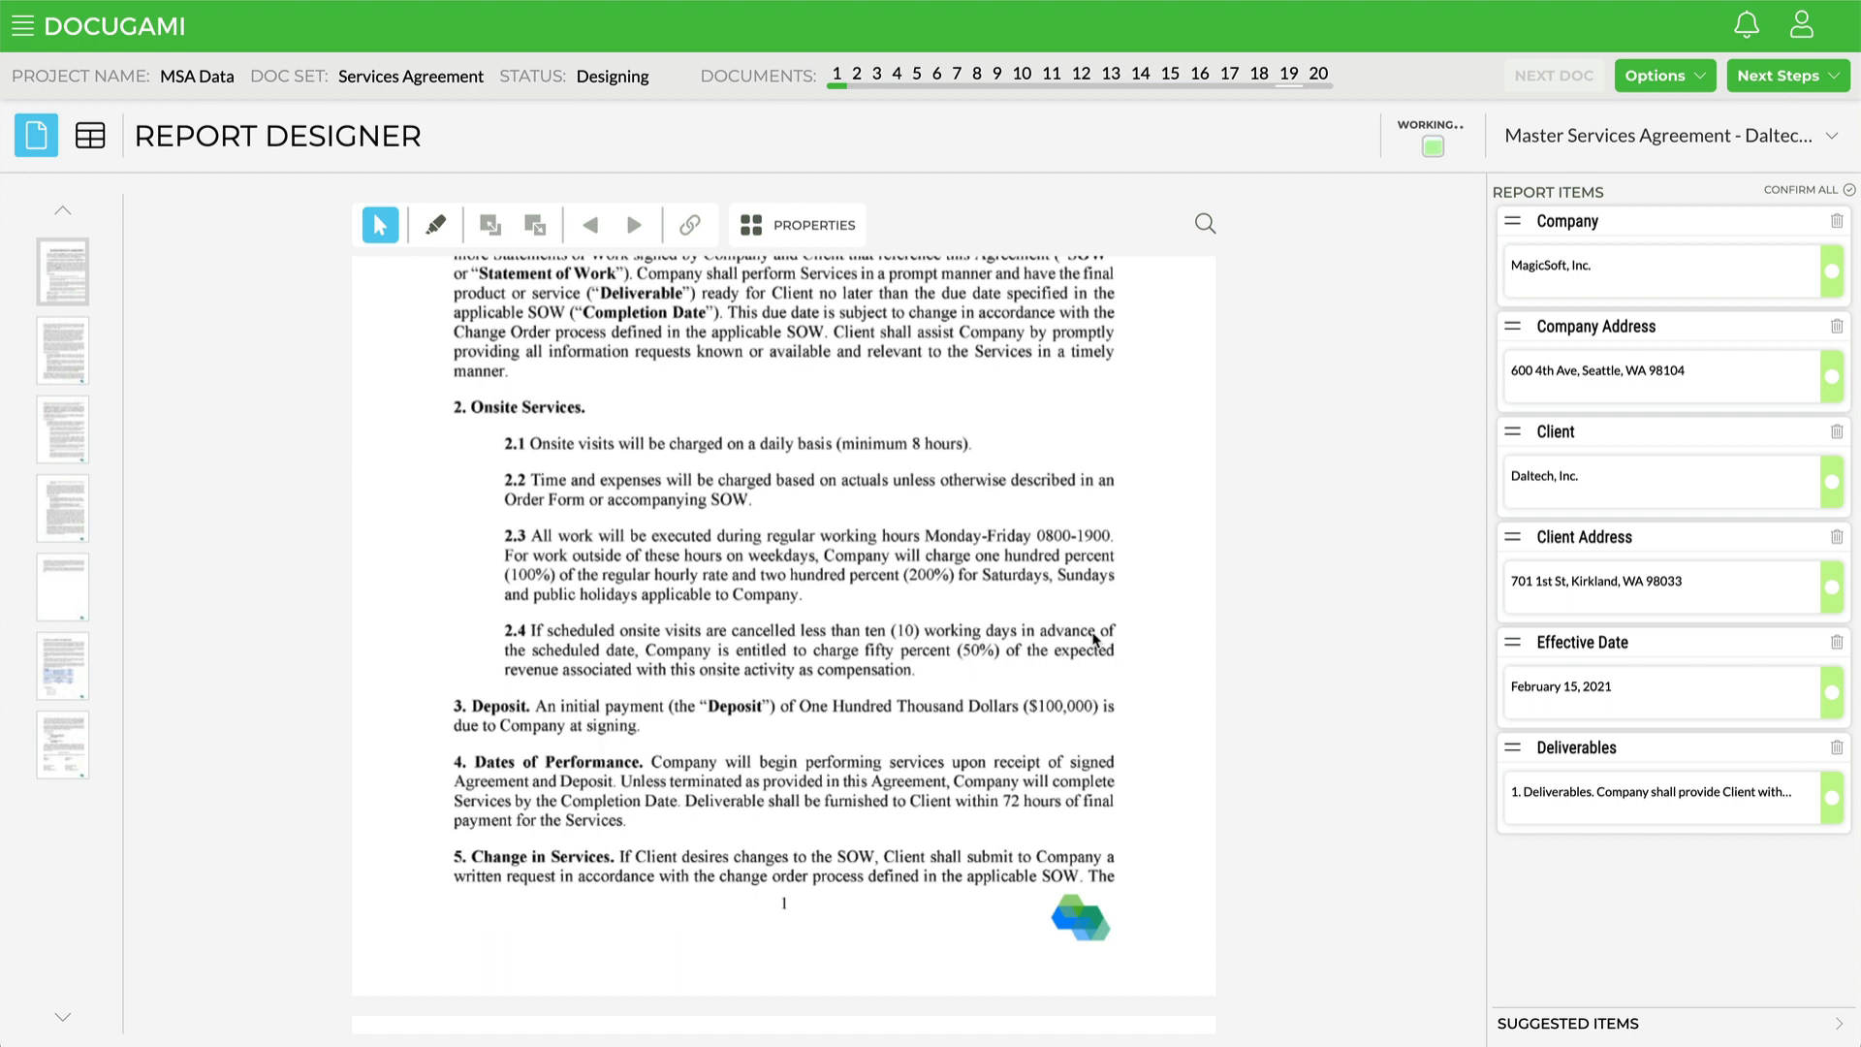
scroll(1095, 638, down, 1)
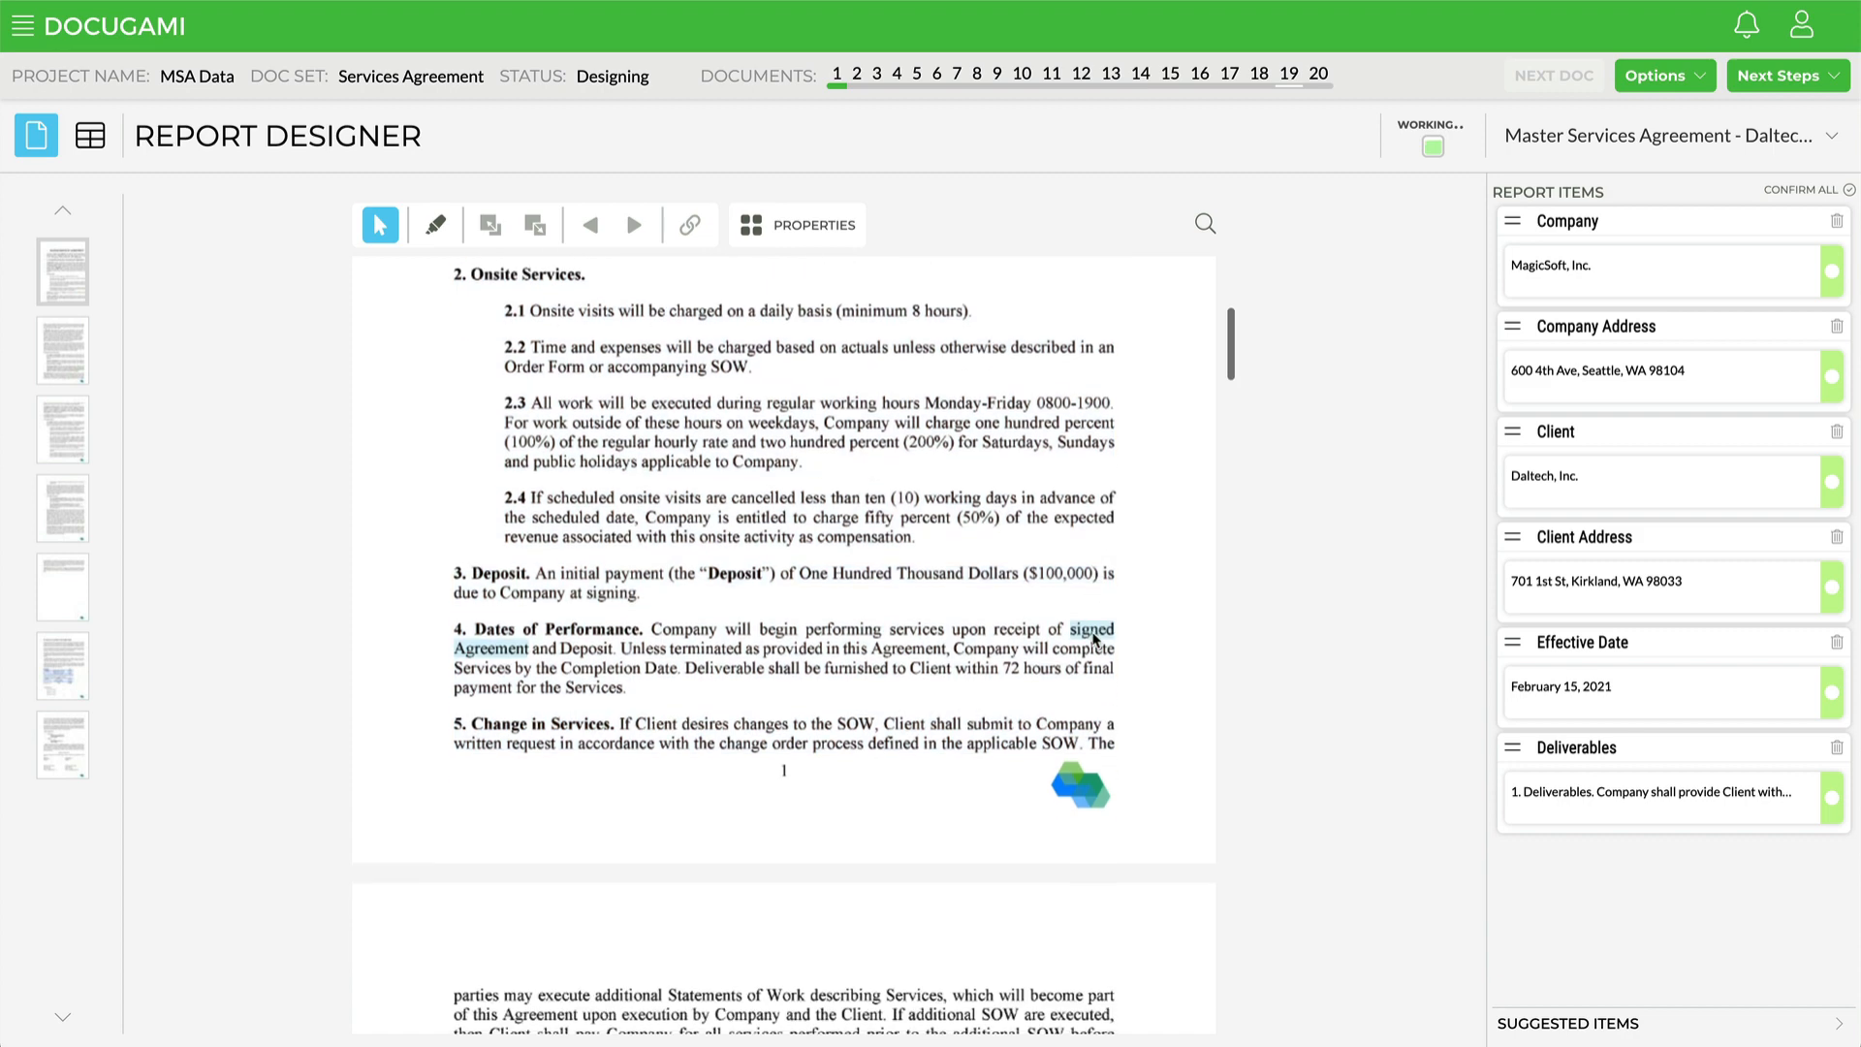
scroll(1096, 638, down, 1)
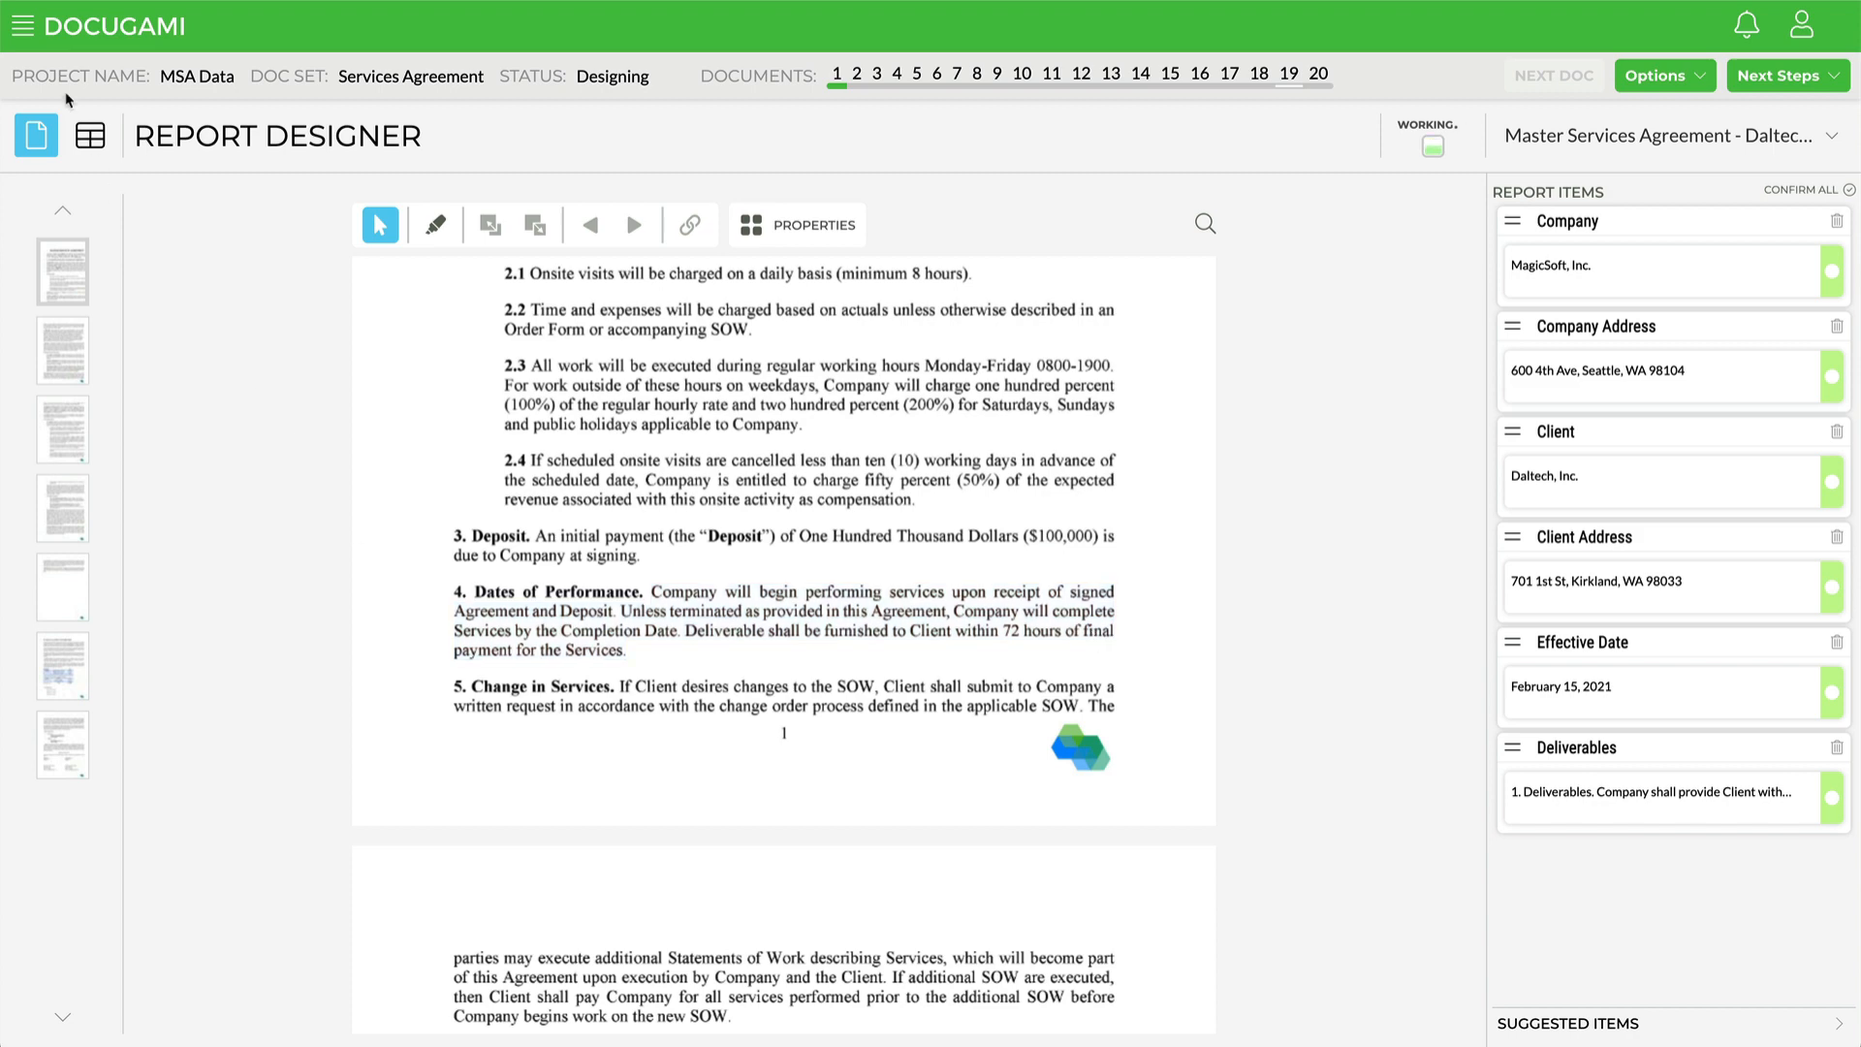
Step: Switch to the published report table and download it as a spreadsheet
click(90, 138)
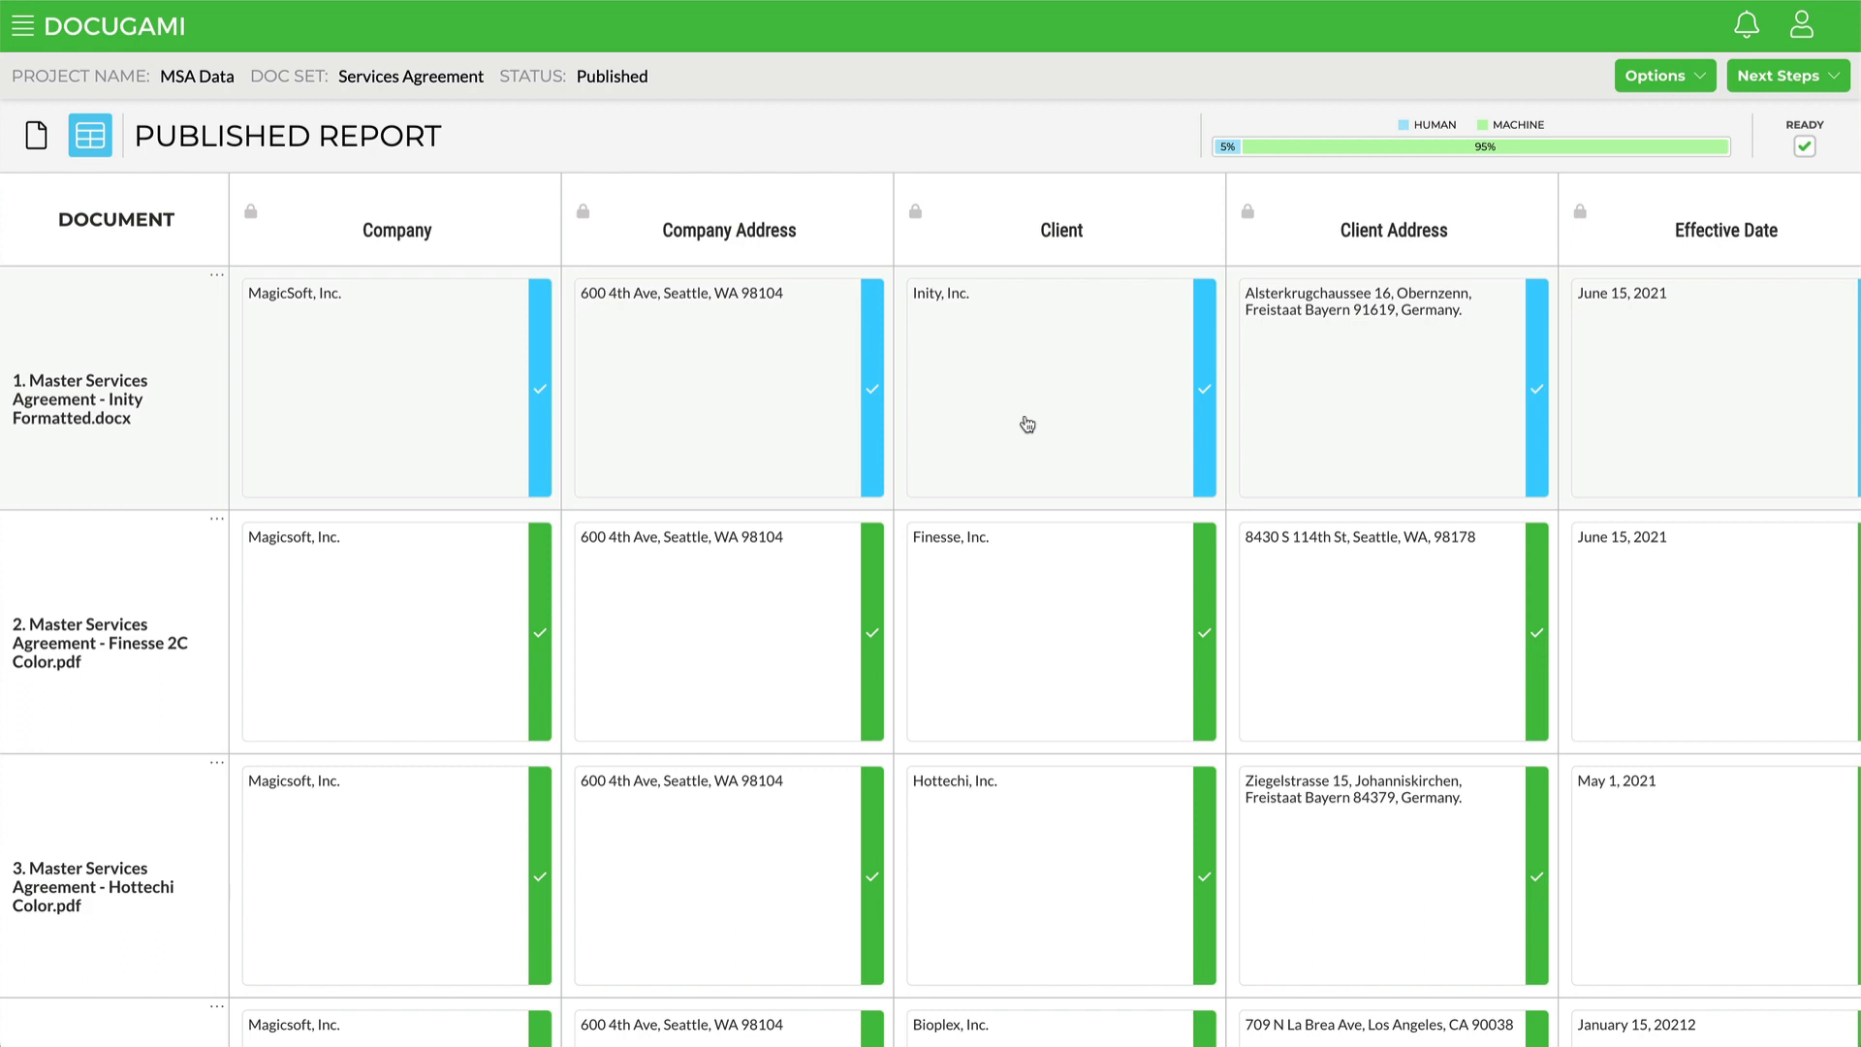
click(1829, 77)
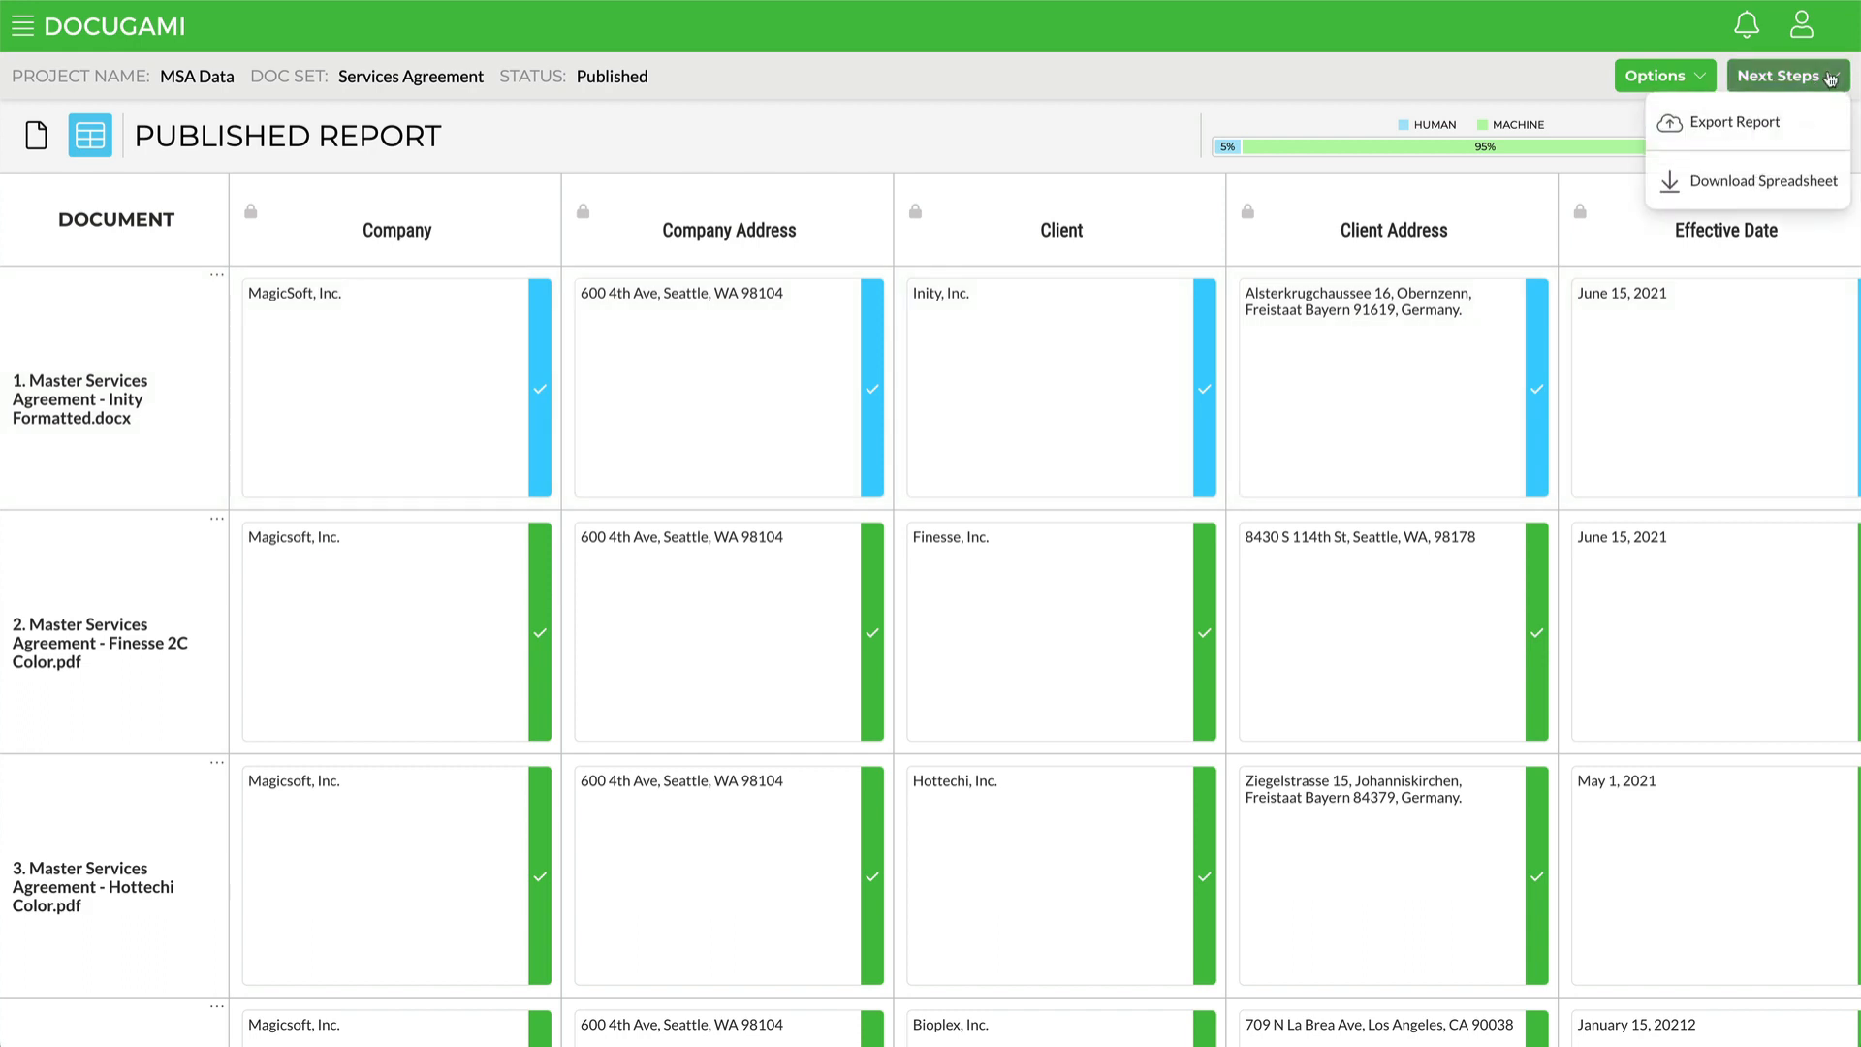
click(1732, 183)
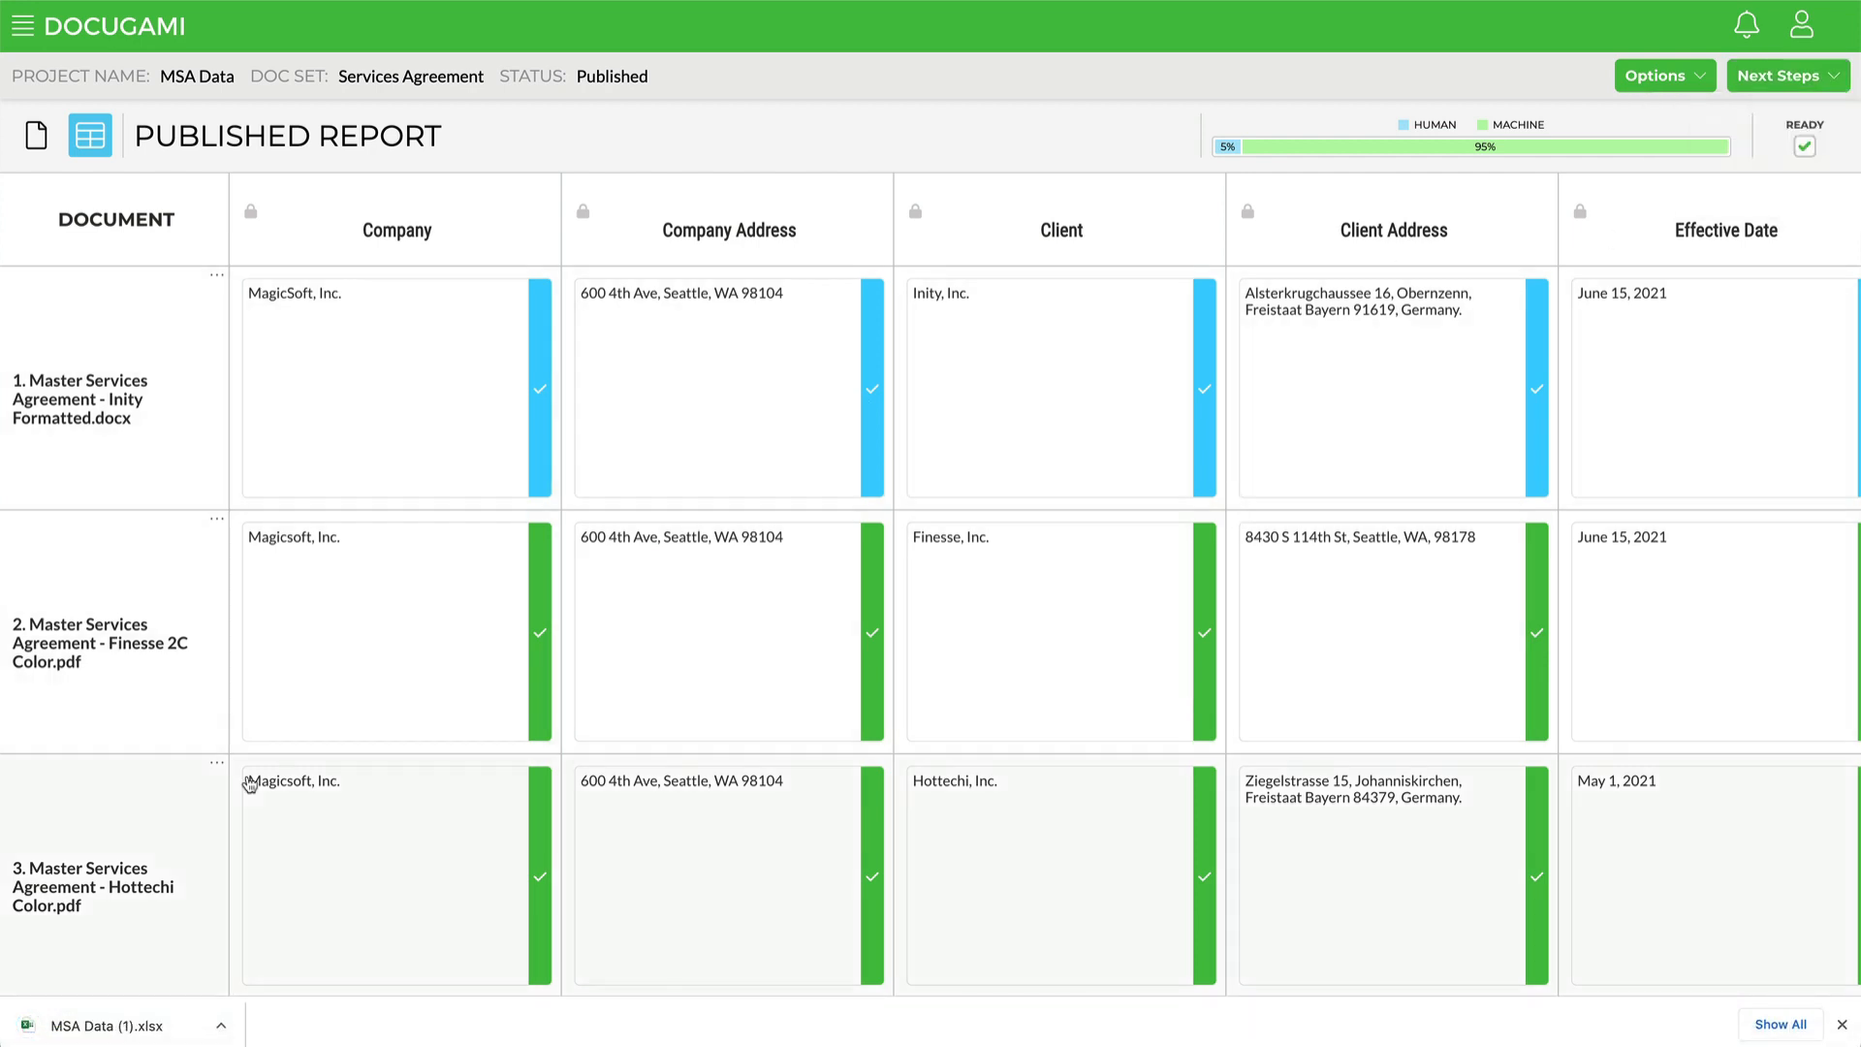
Step: Open the downloaded MSA Data (1).xlsx spreadsheet and scroll through the extracted rows
click(101, 1026)
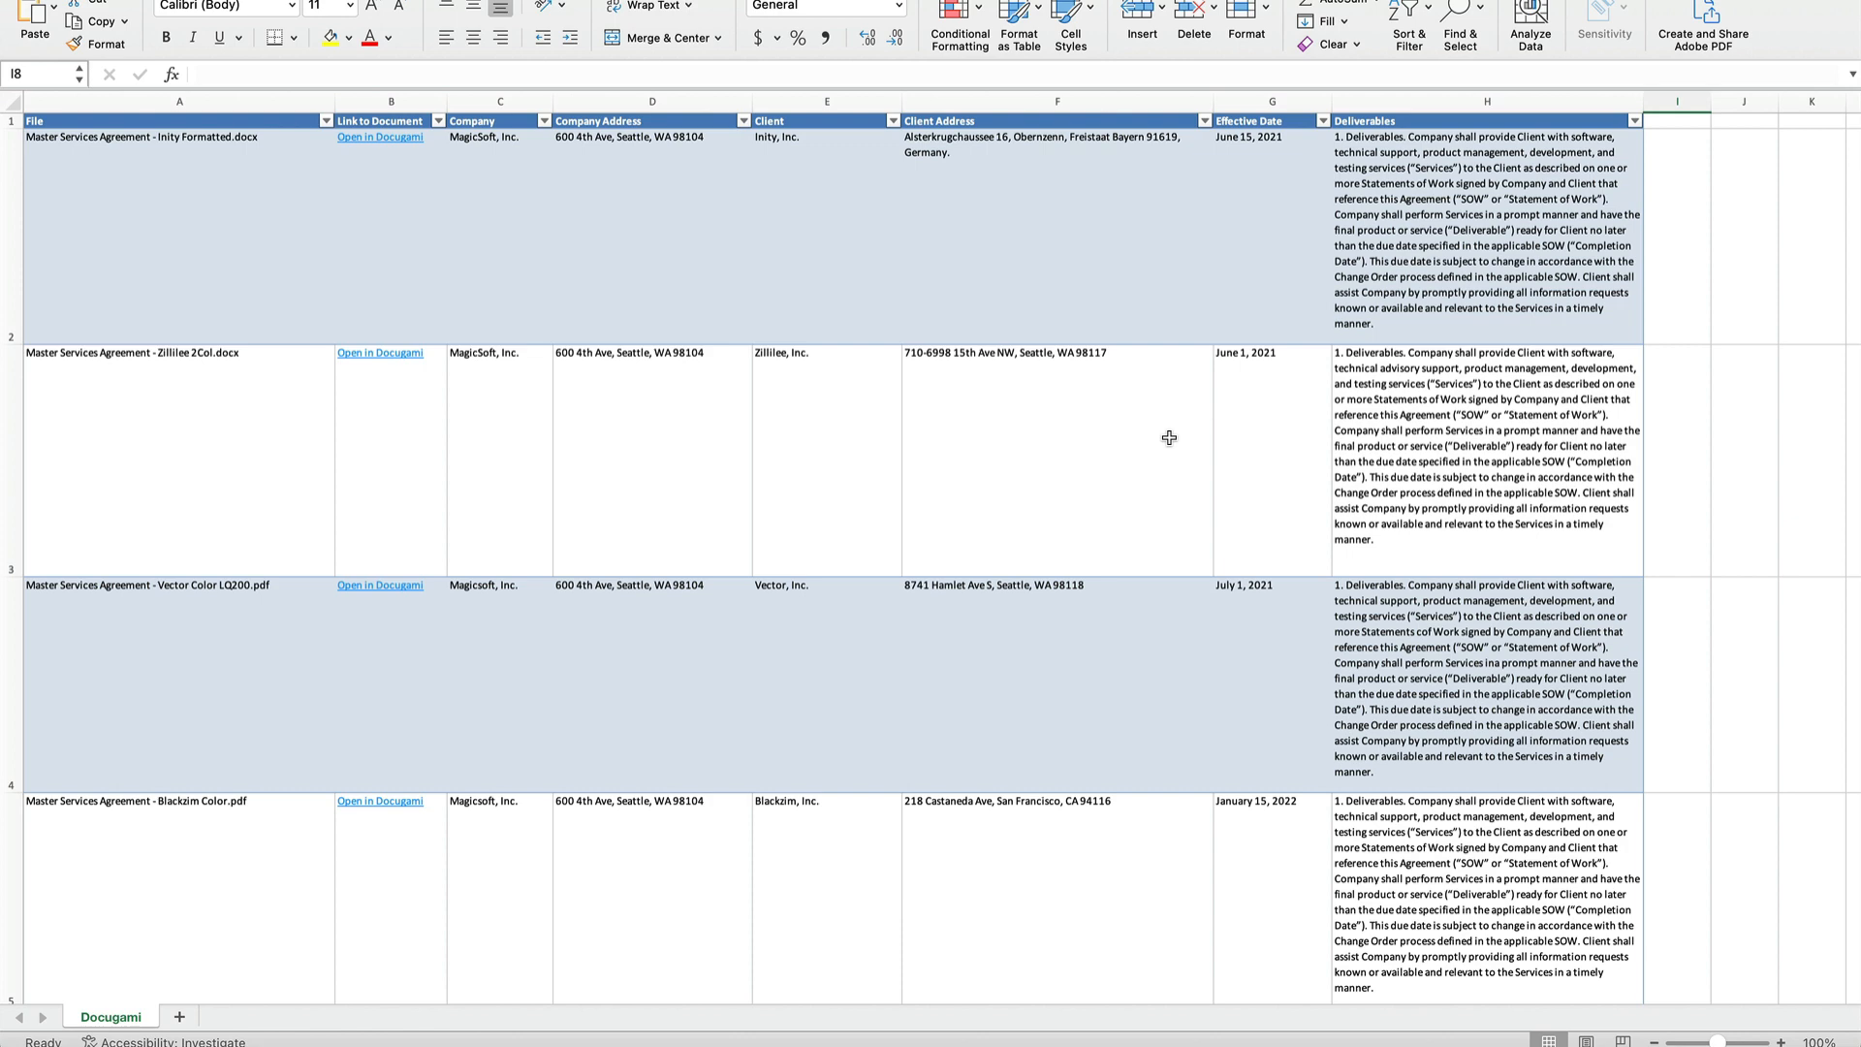
scroll(1164, 519, down, 3)
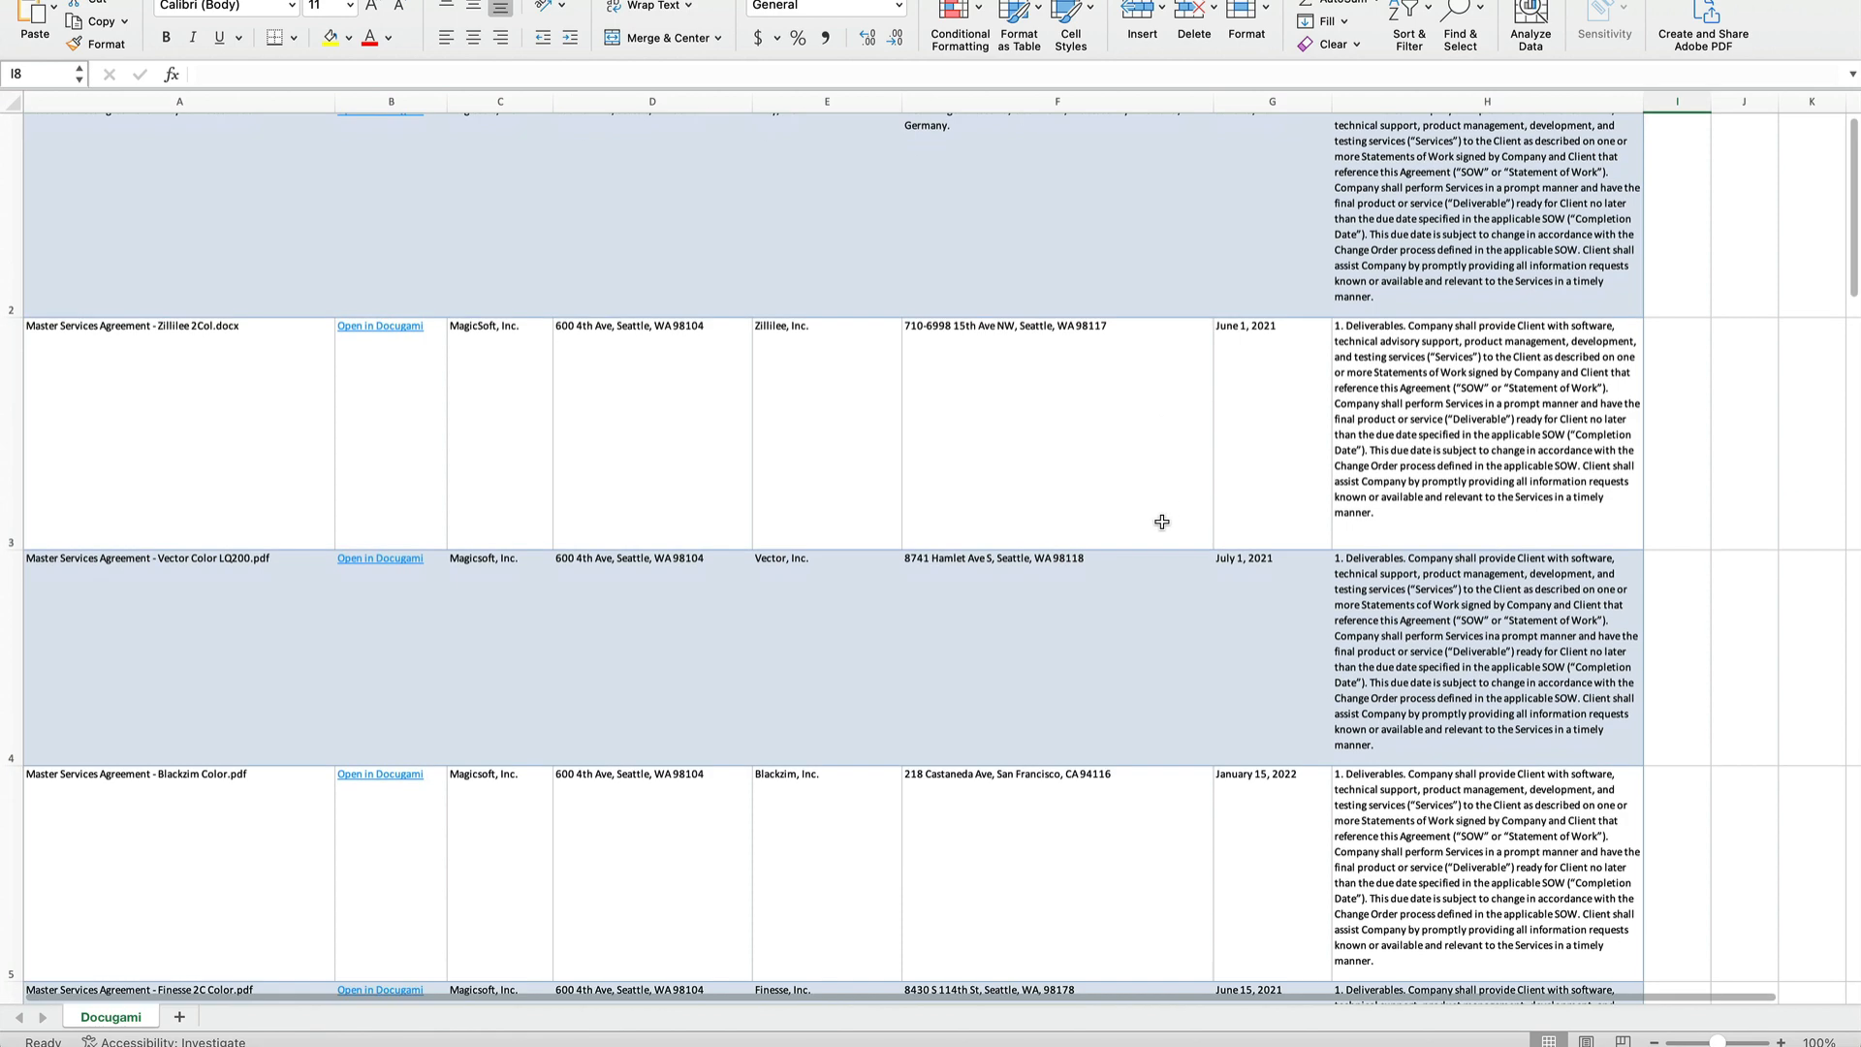
scroll(1161, 521, down, 10)
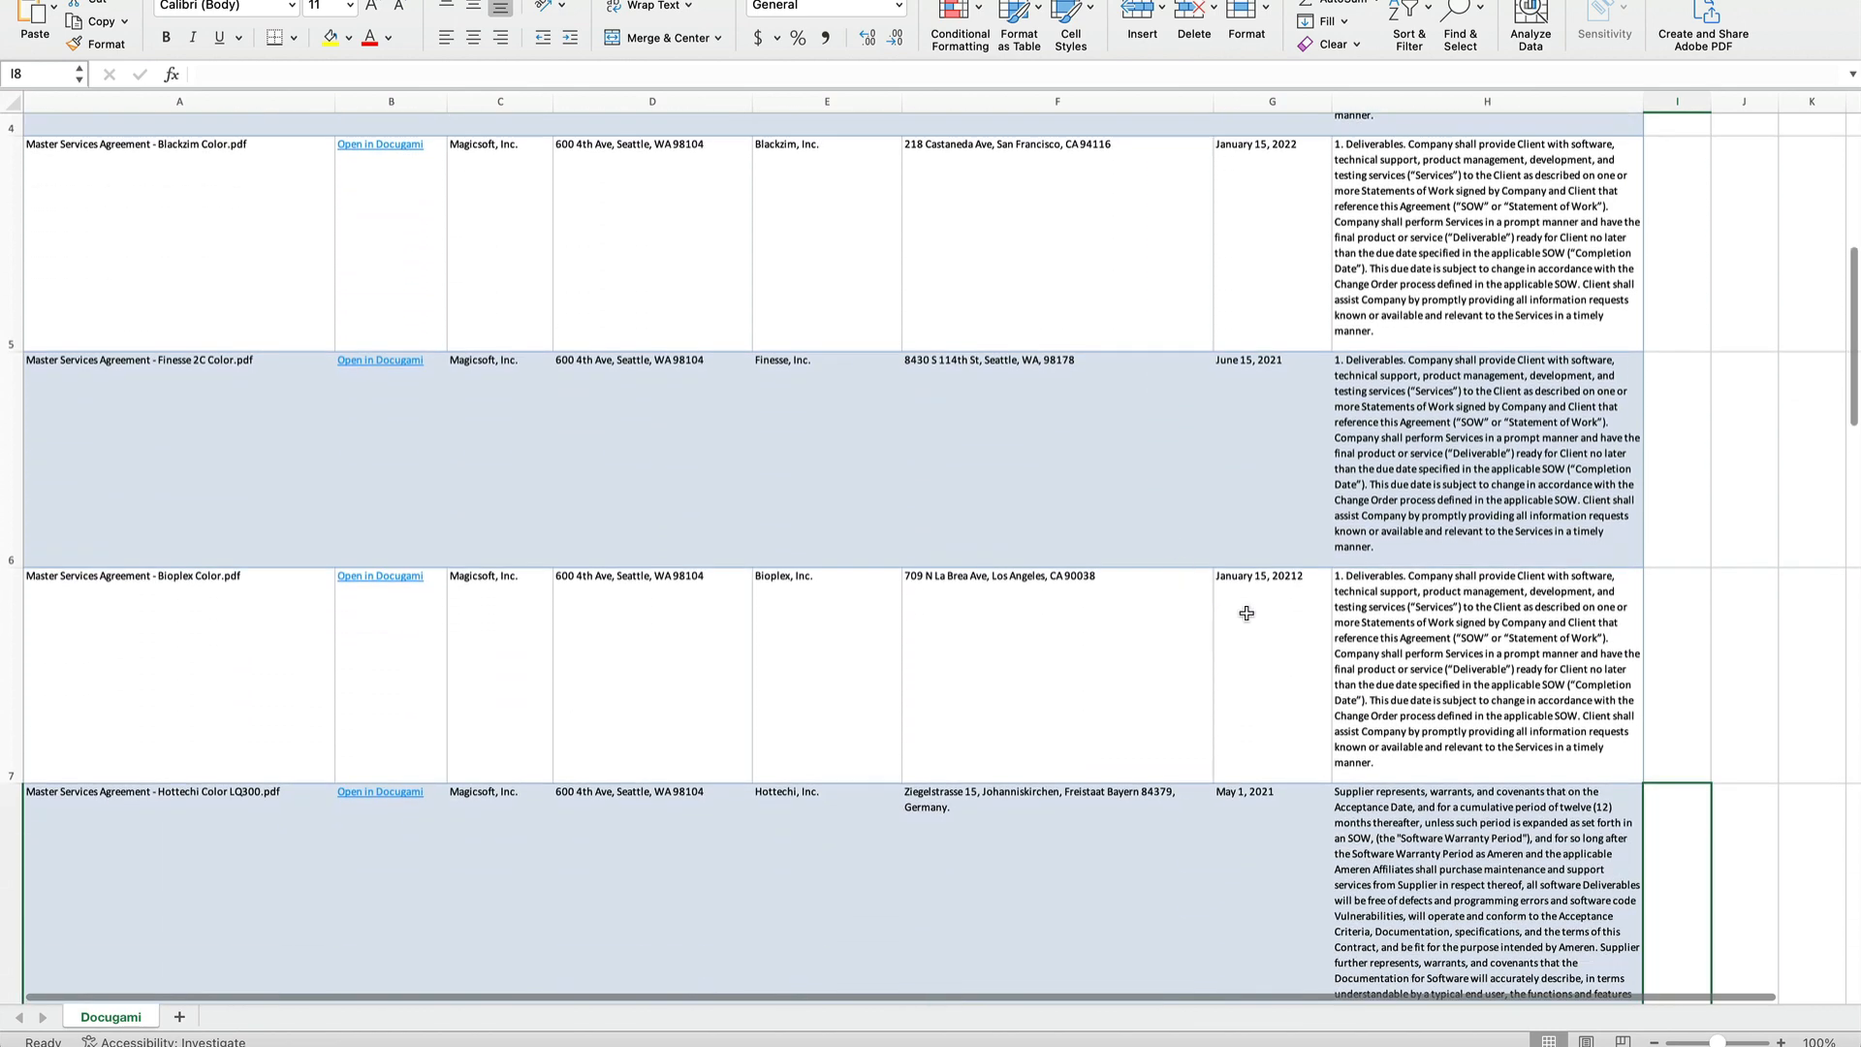
scroll(1299, 613, down, 5)
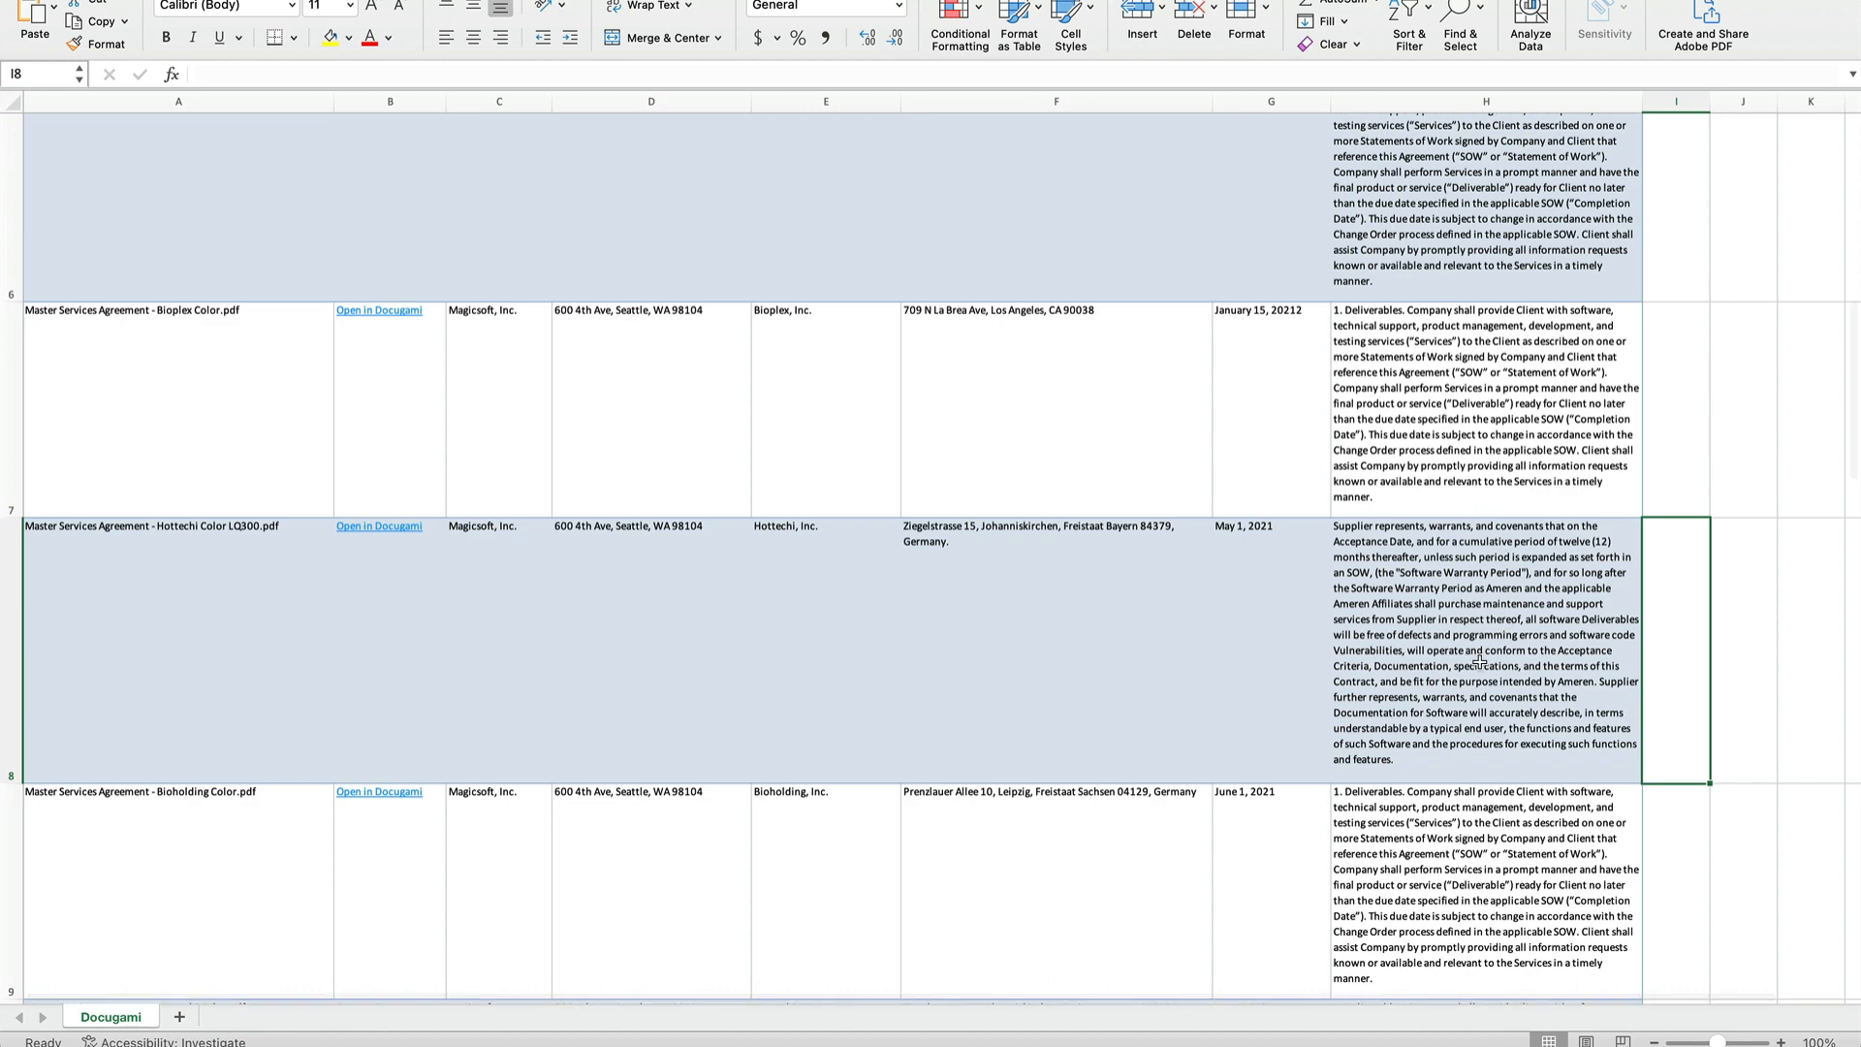
scroll(1480, 660, down, 2)
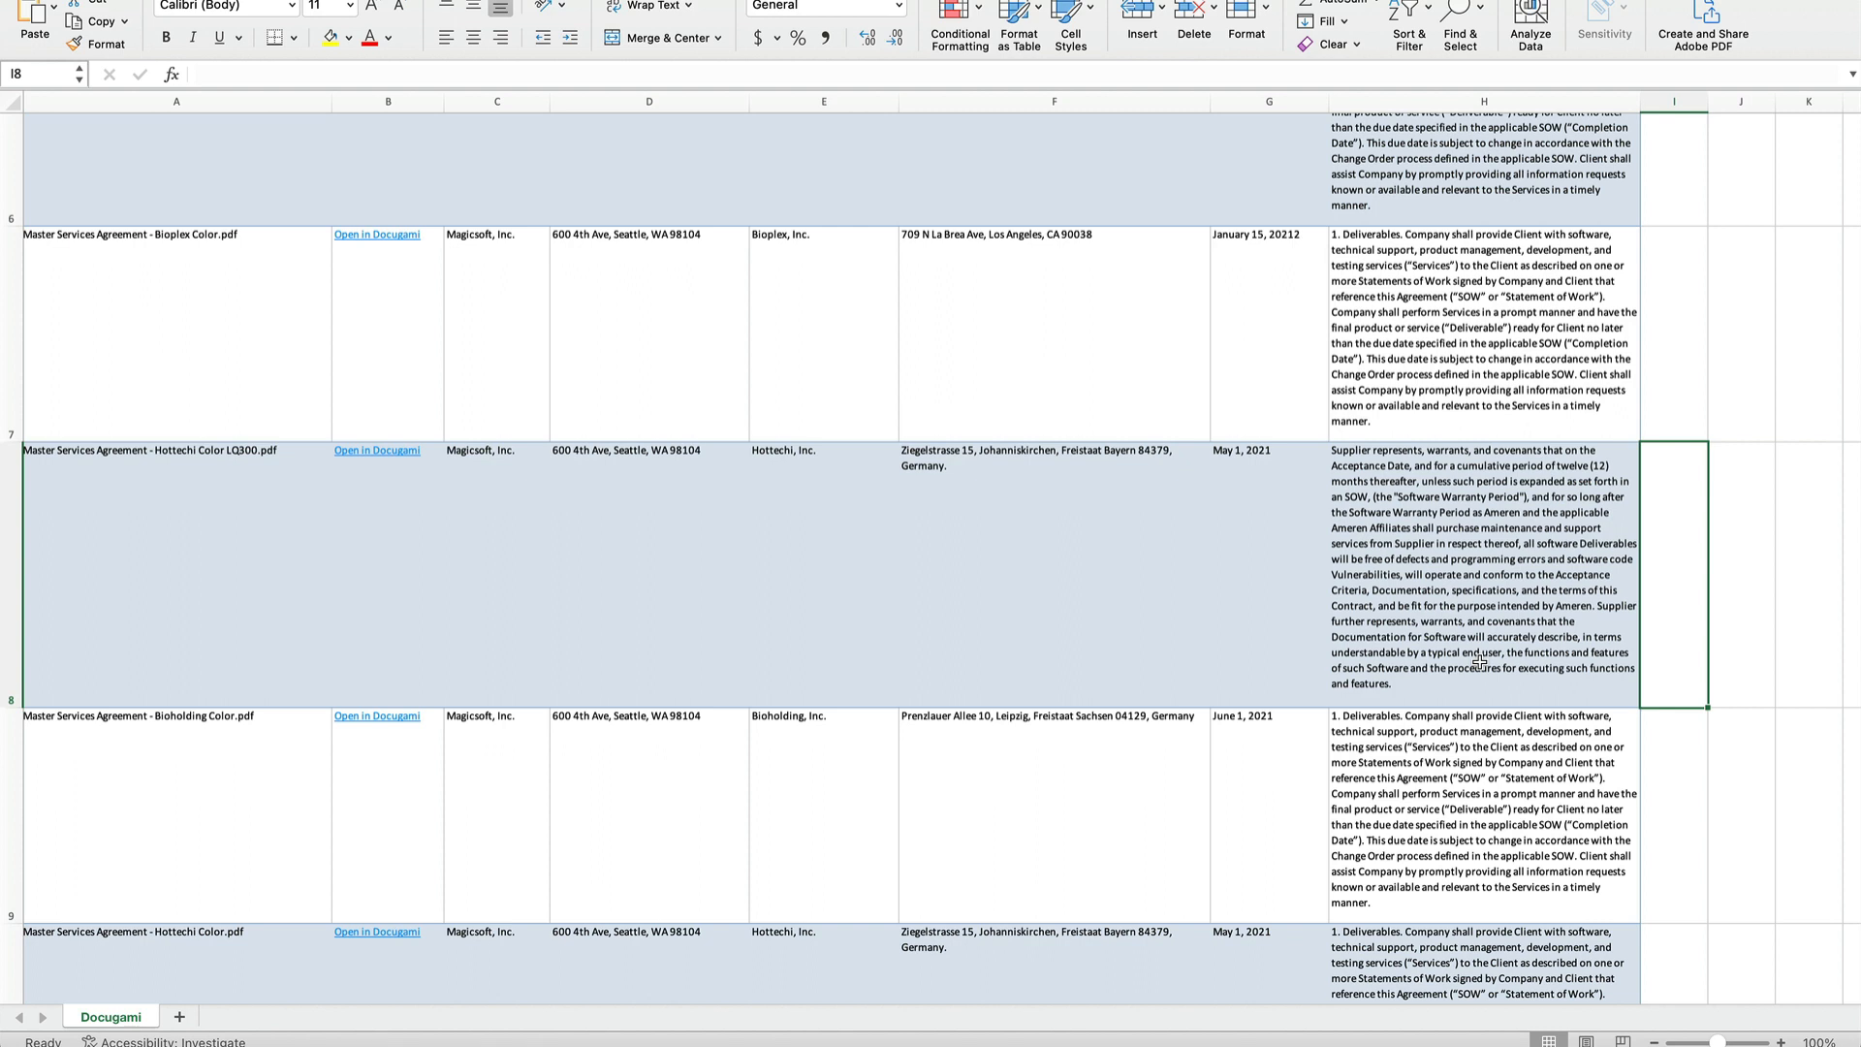
click(1479, 661)
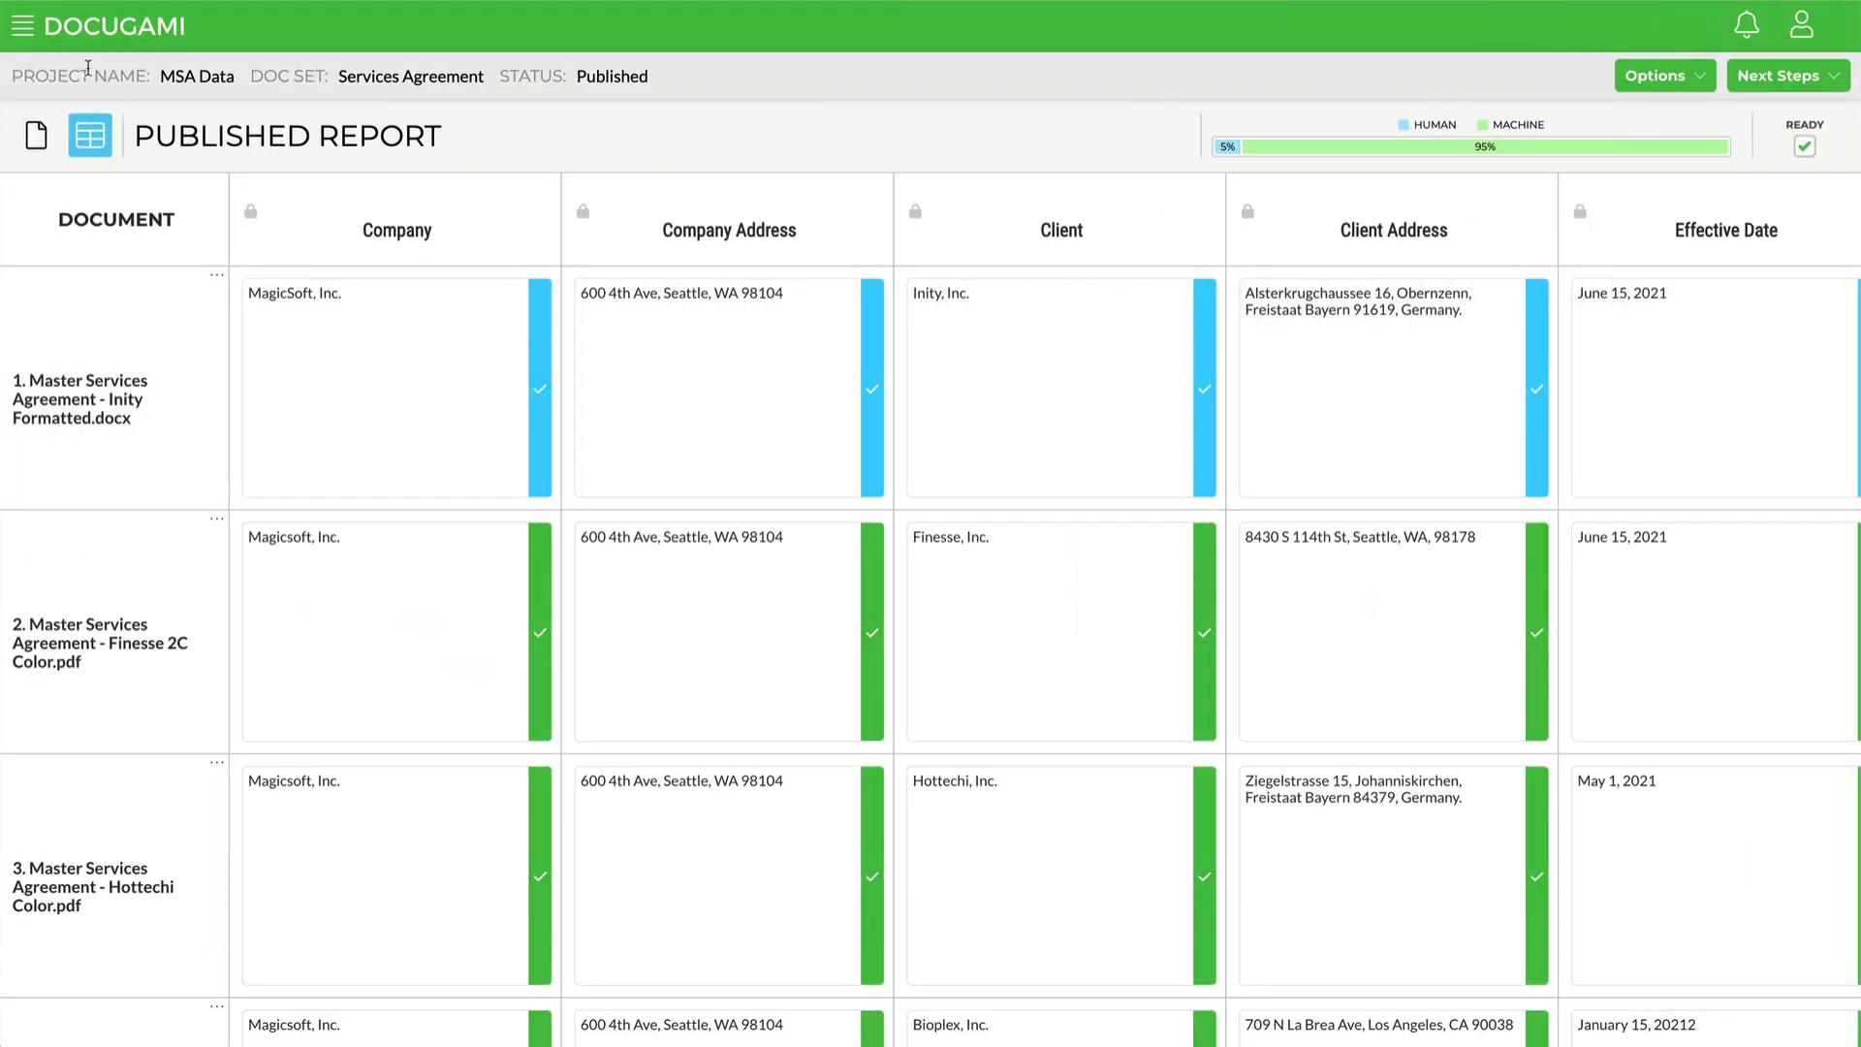
Step: Create a new tabular report project named MSA Project Management using the Services Agreement doc set
click(23, 29)
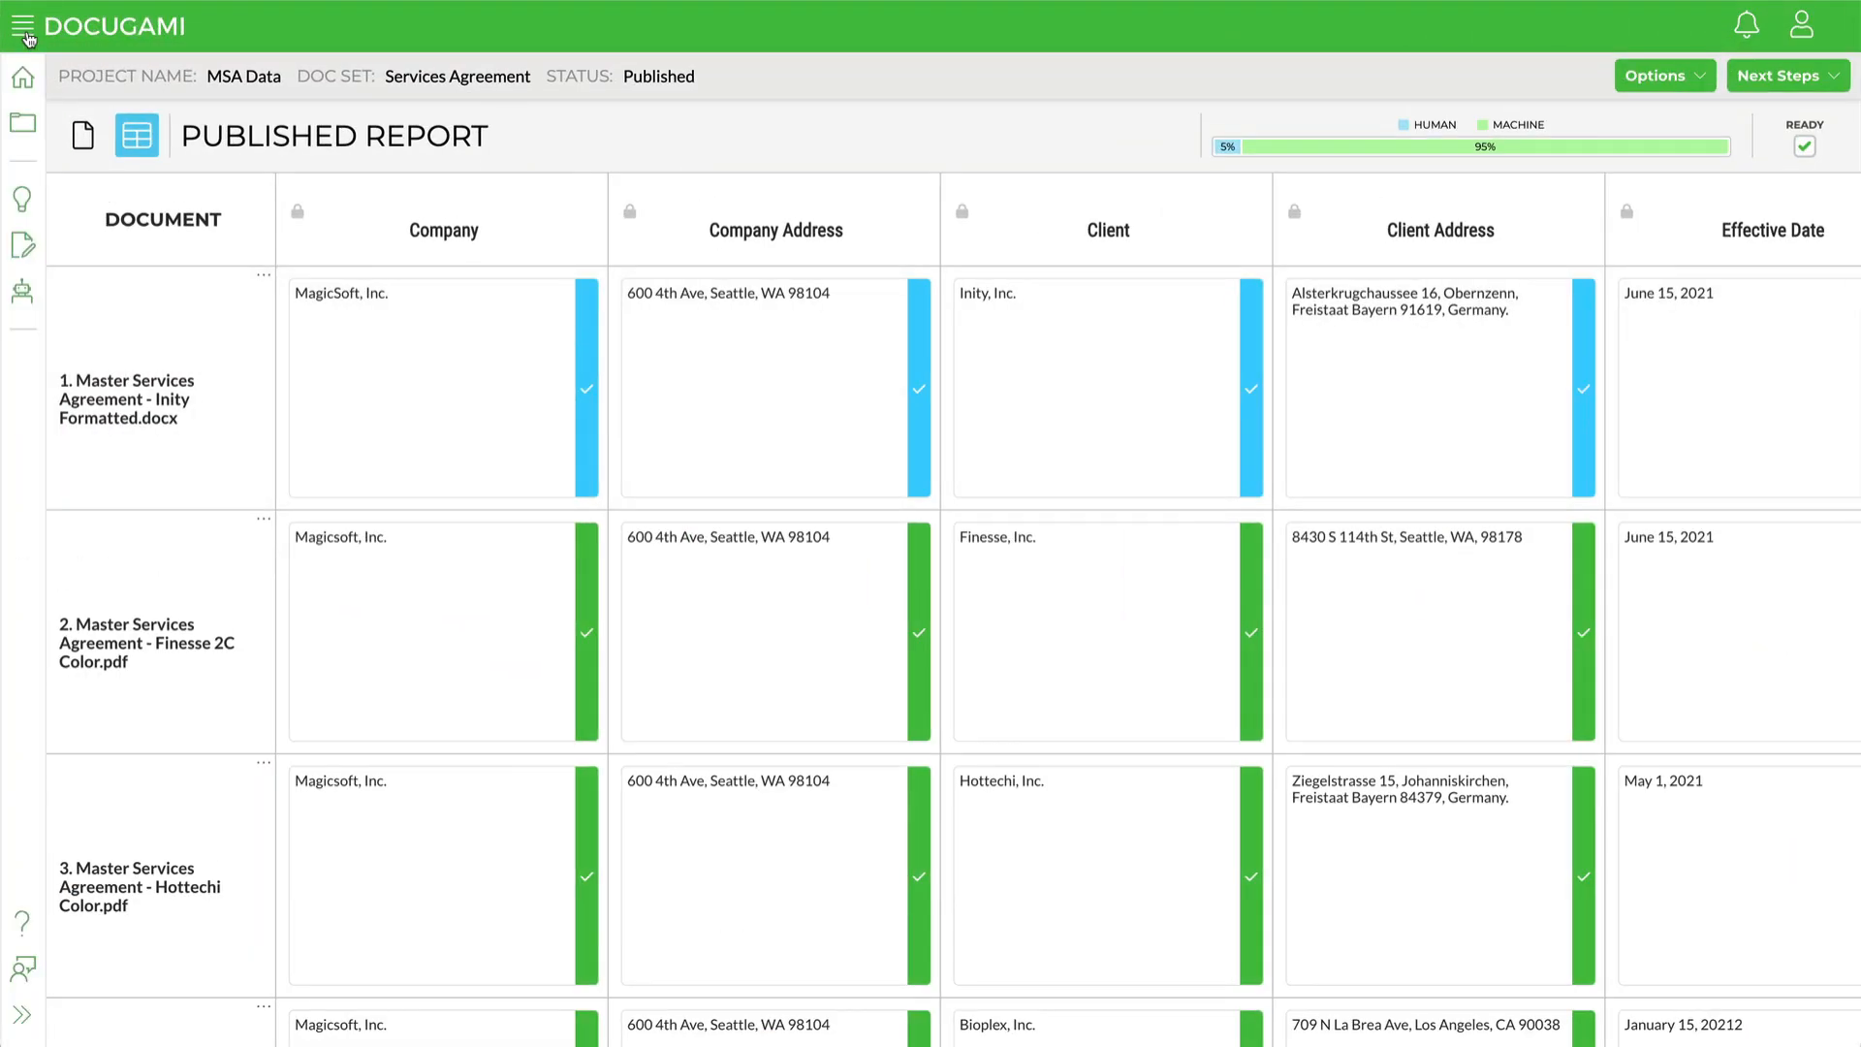
click(22, 94)
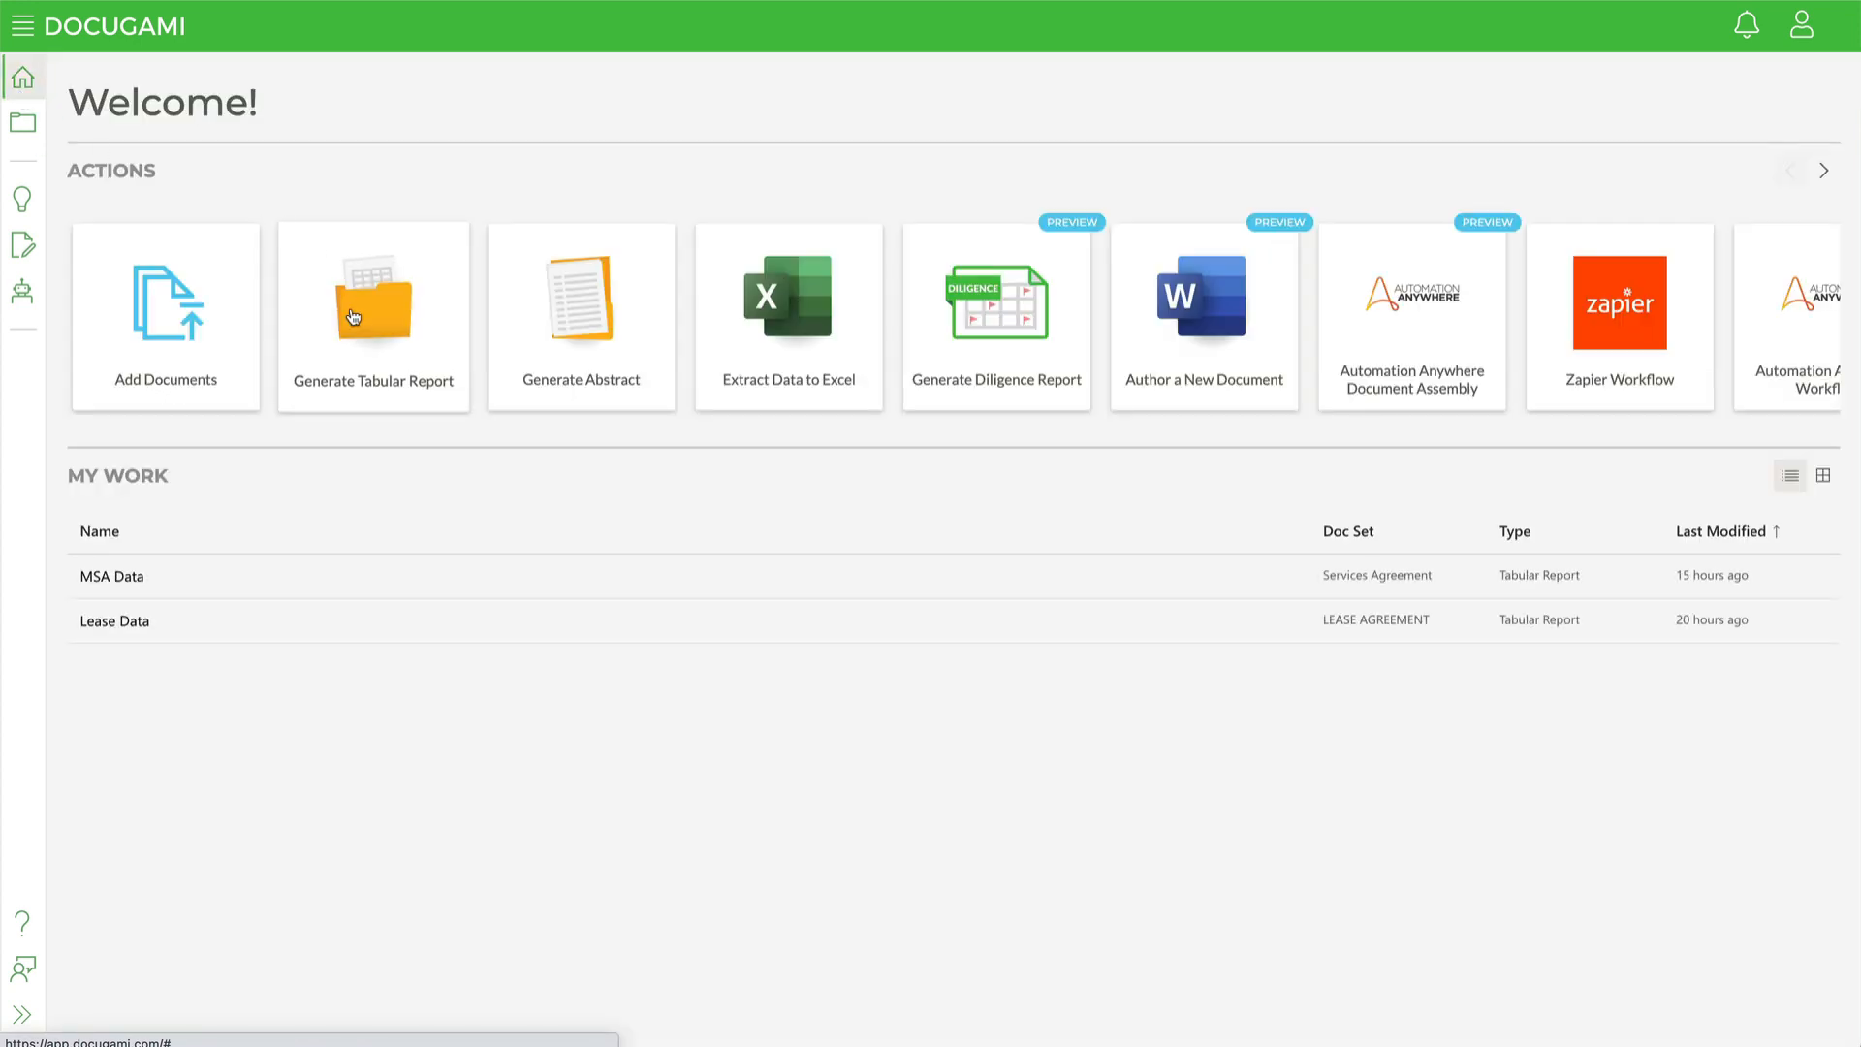
click(359, 312)
click(555, 274)
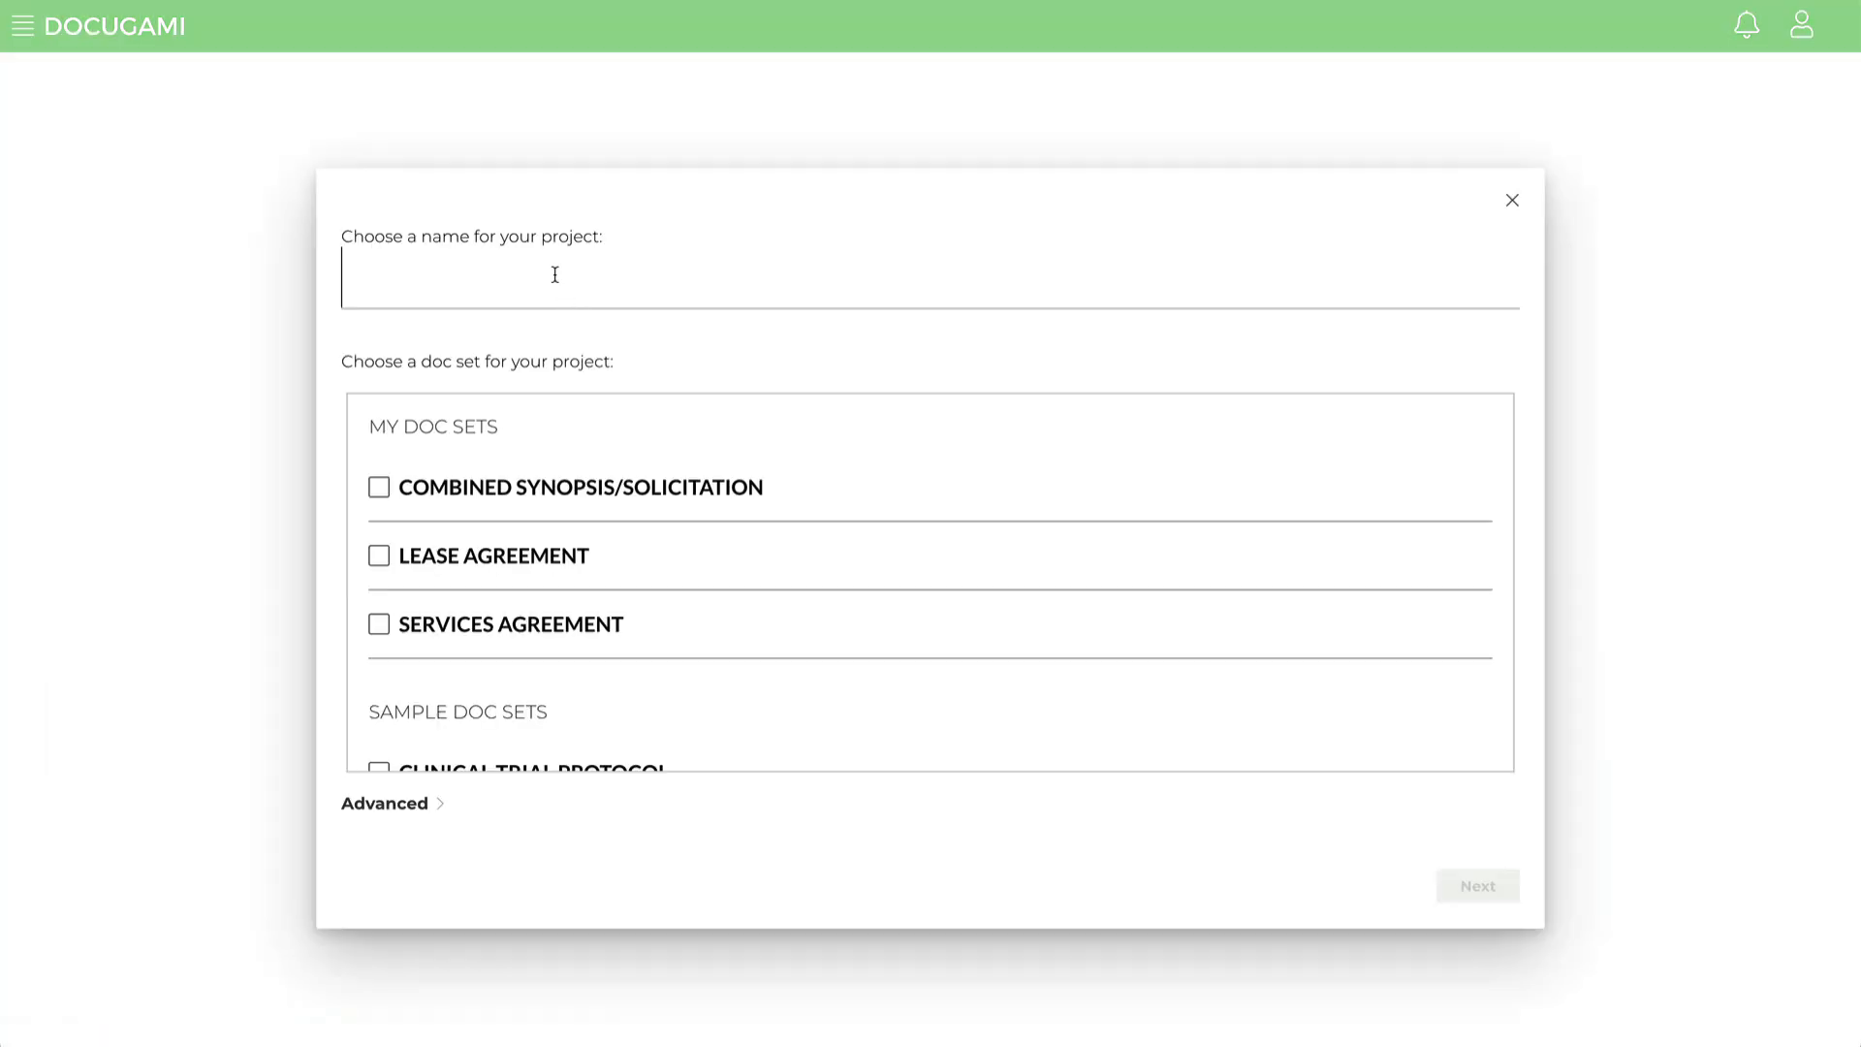
text(MSA )
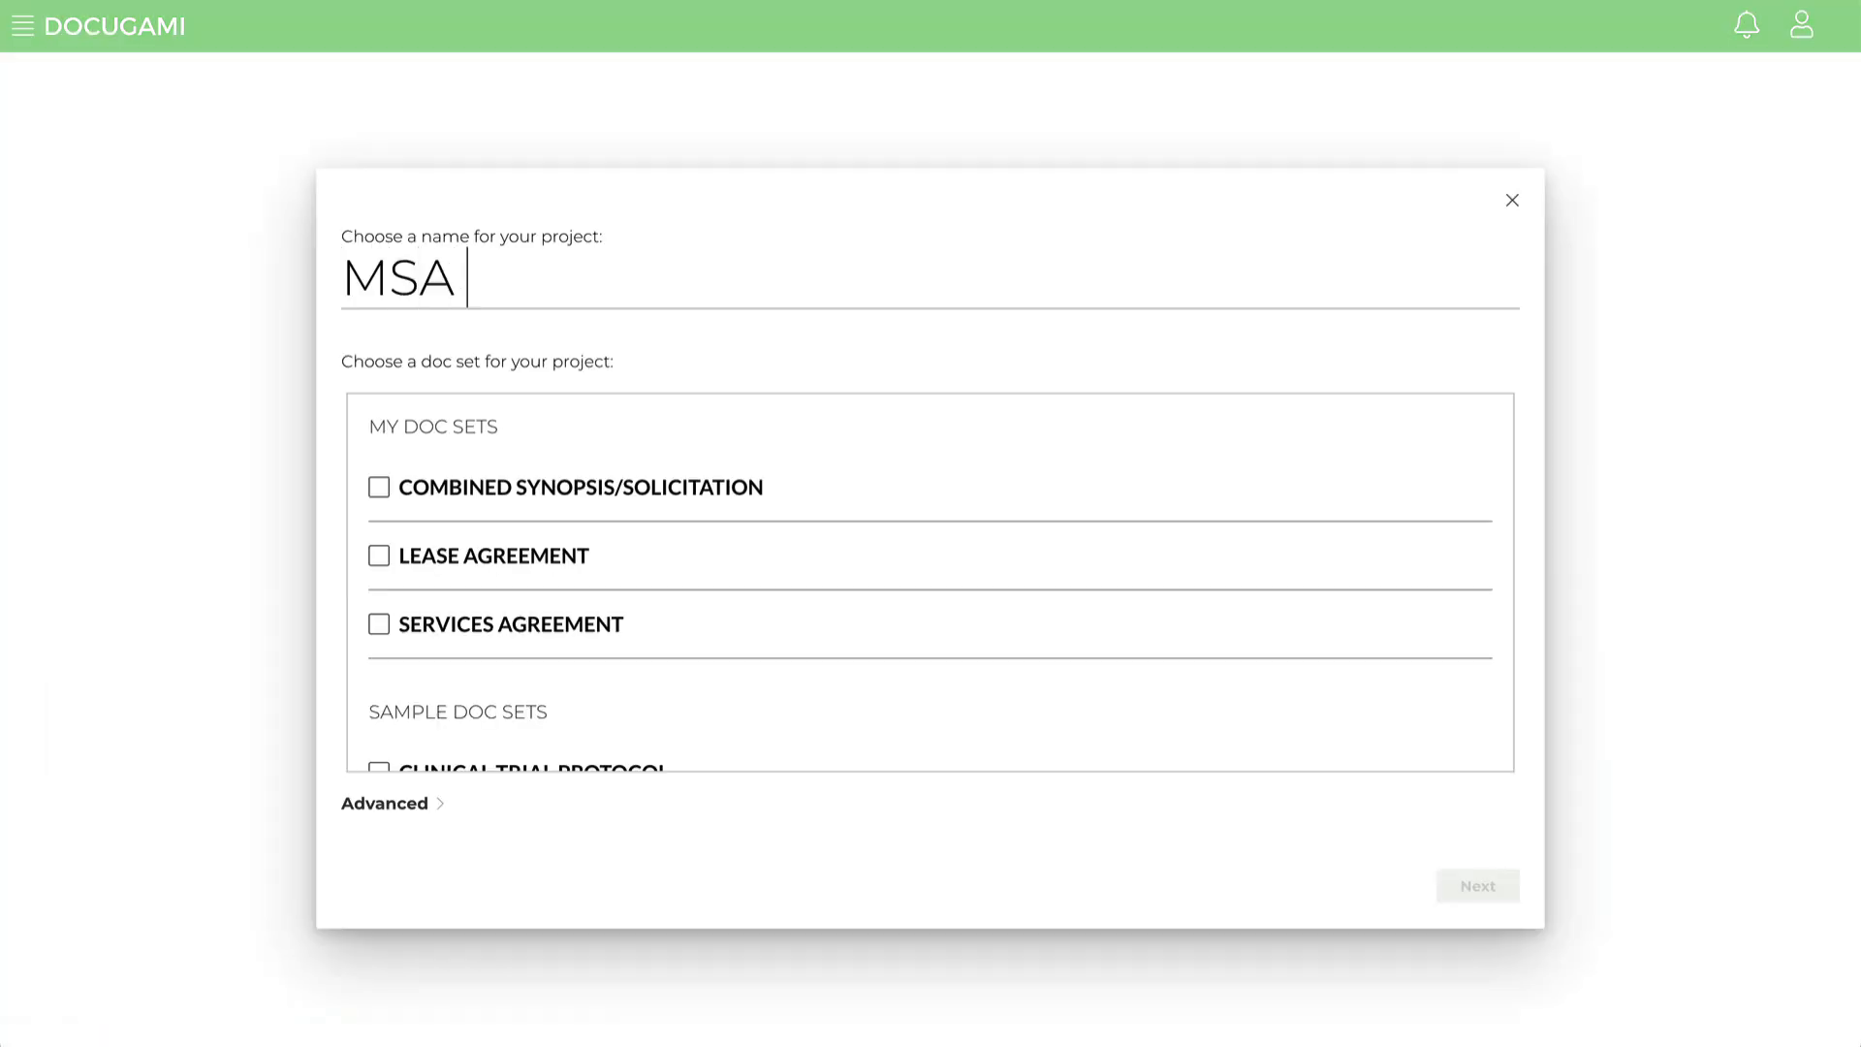
text(Project )
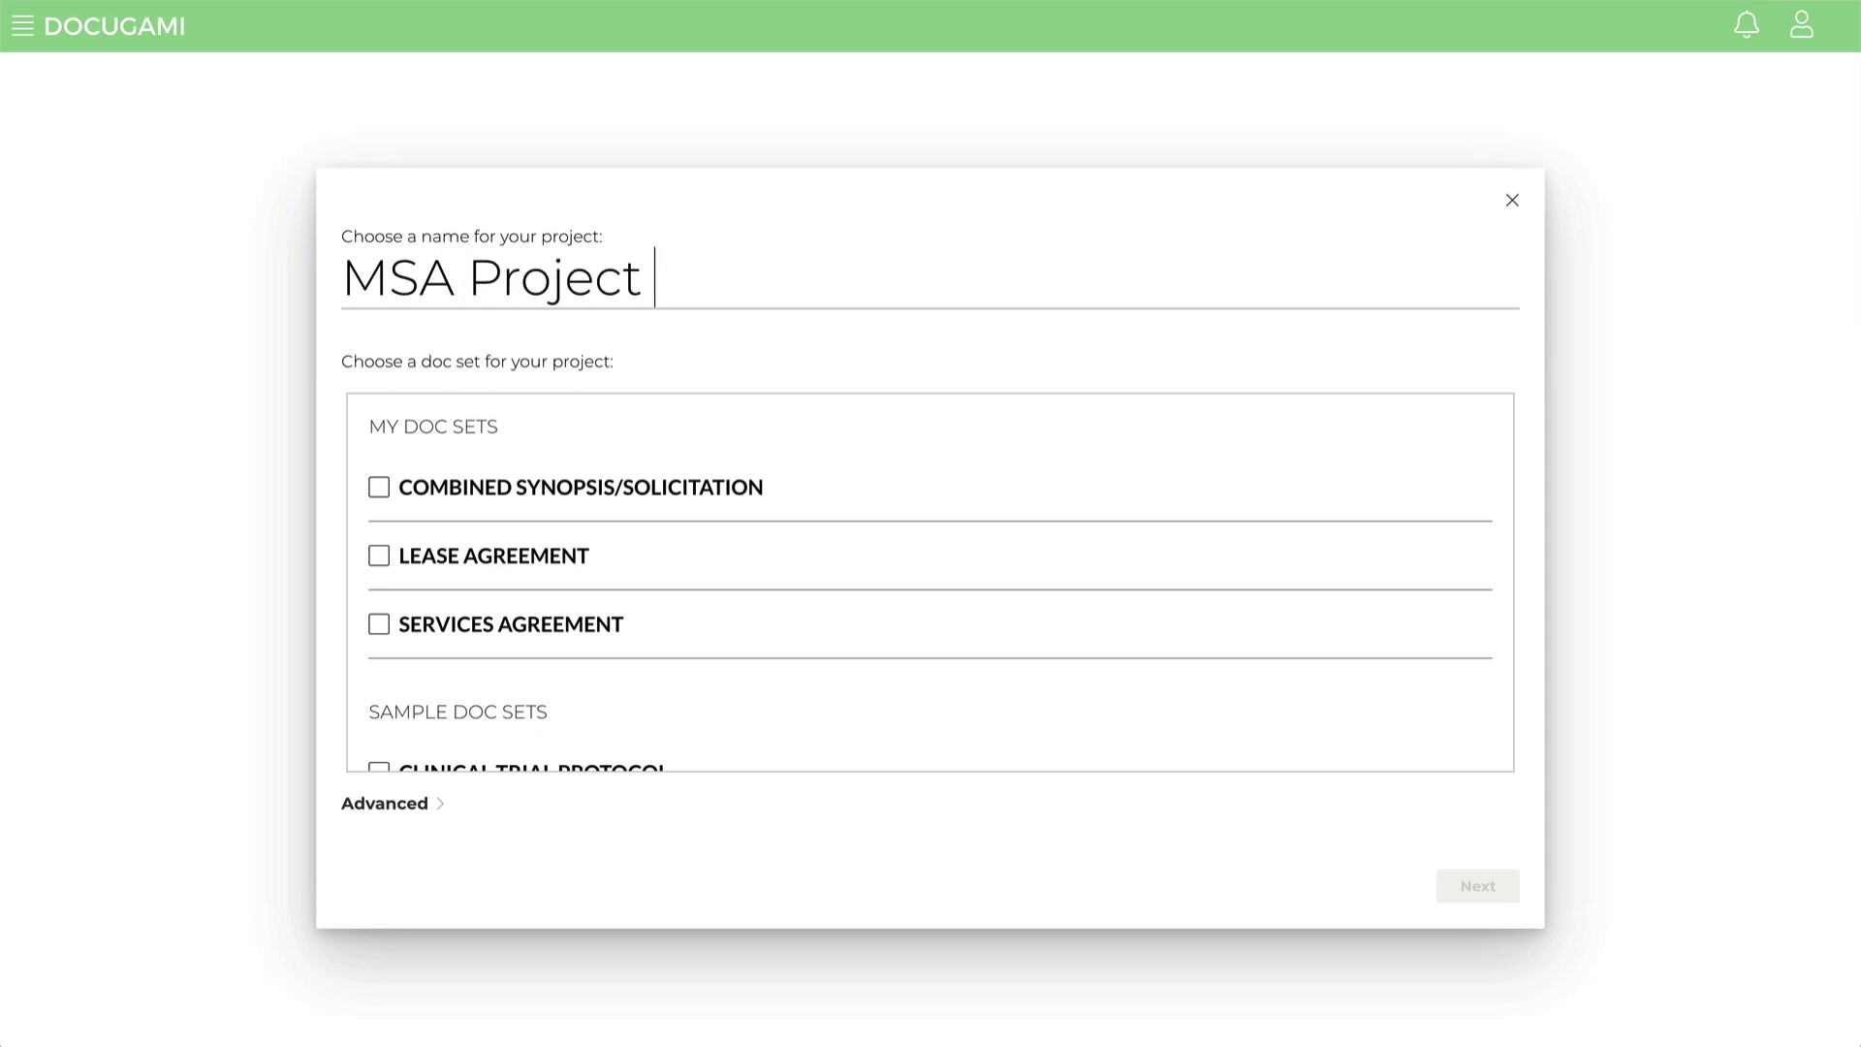
text(Management)
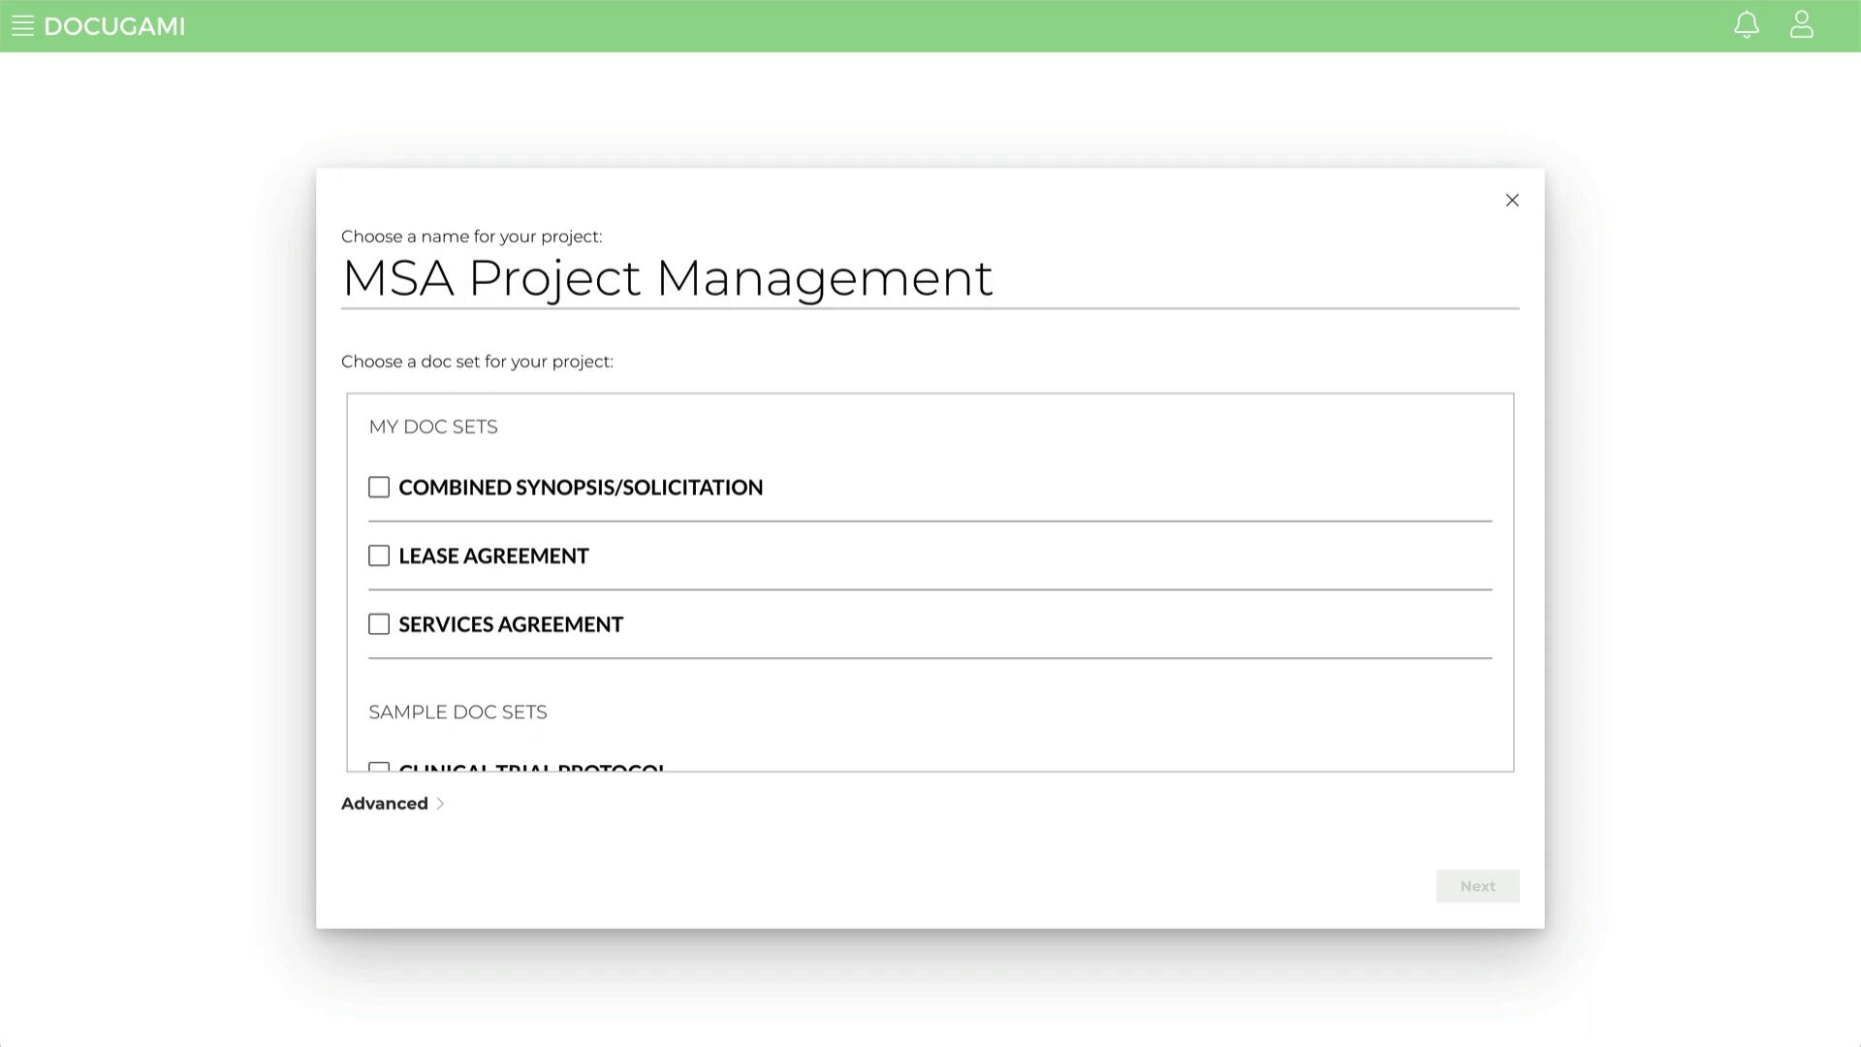
click(379, 625)
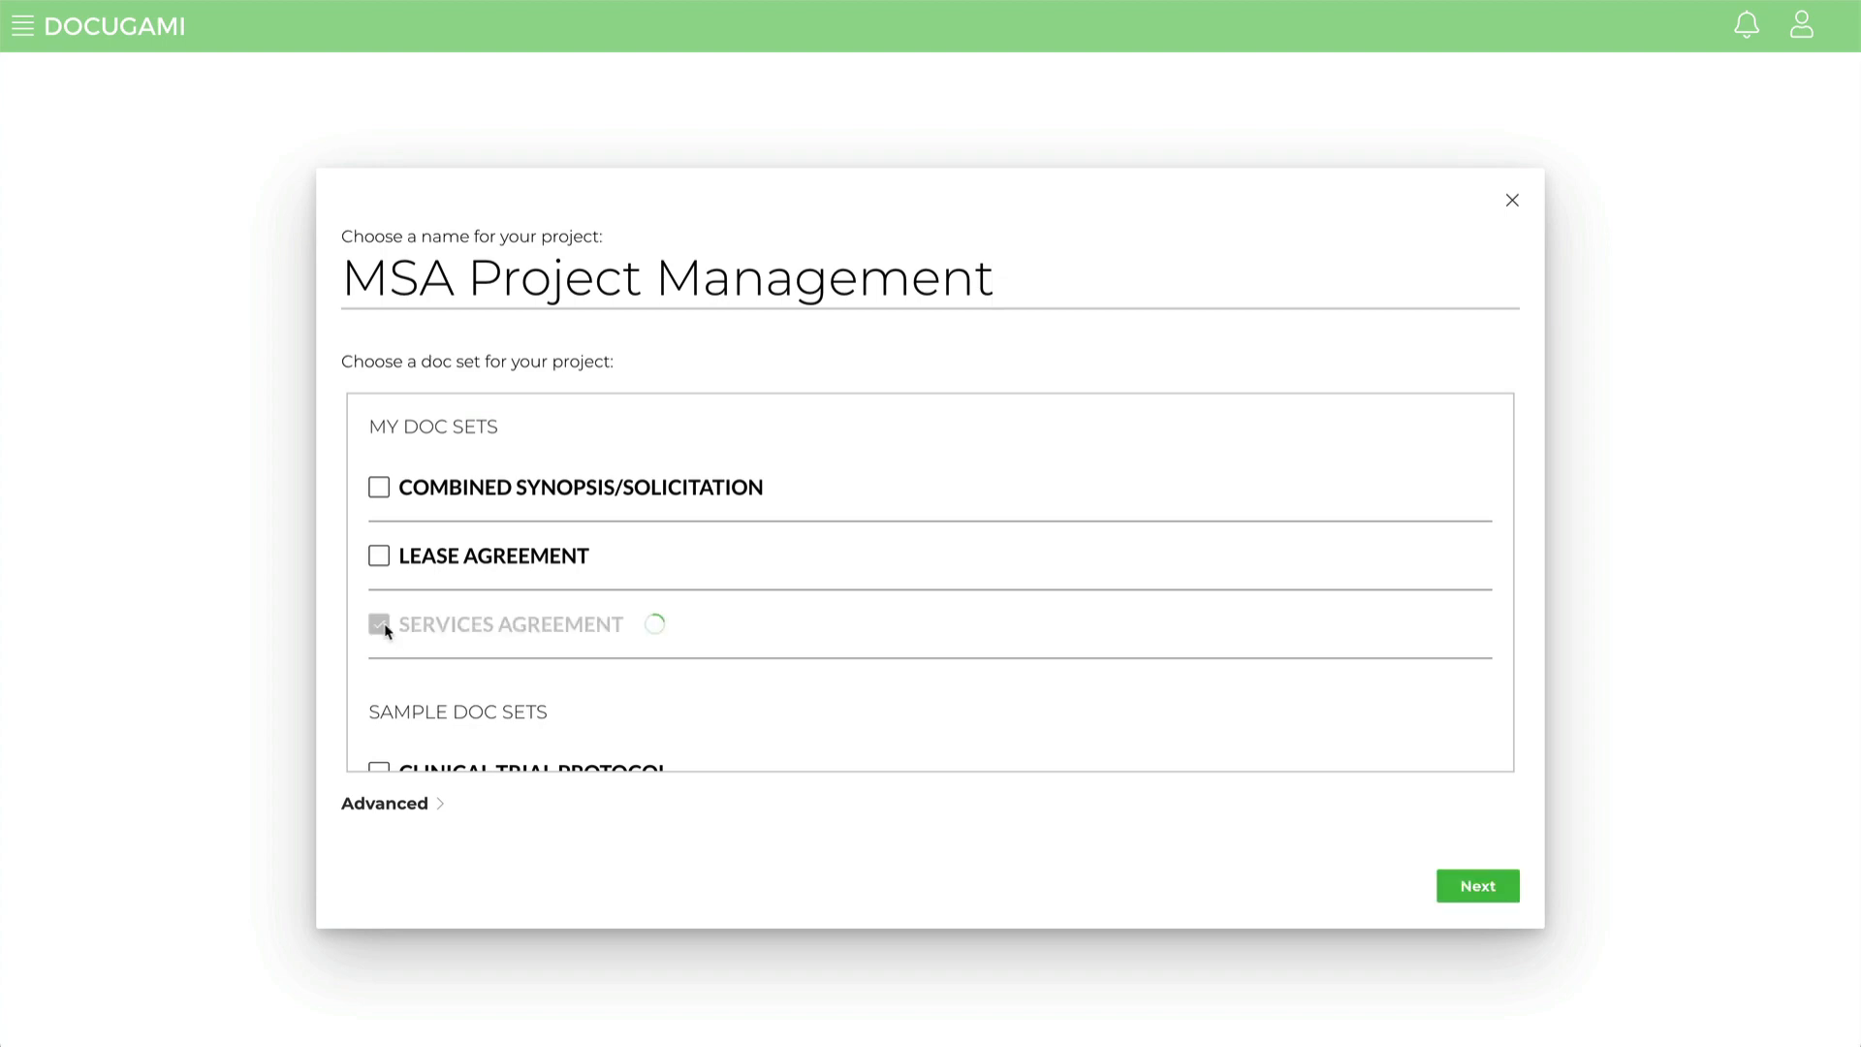
click(1478, 886)
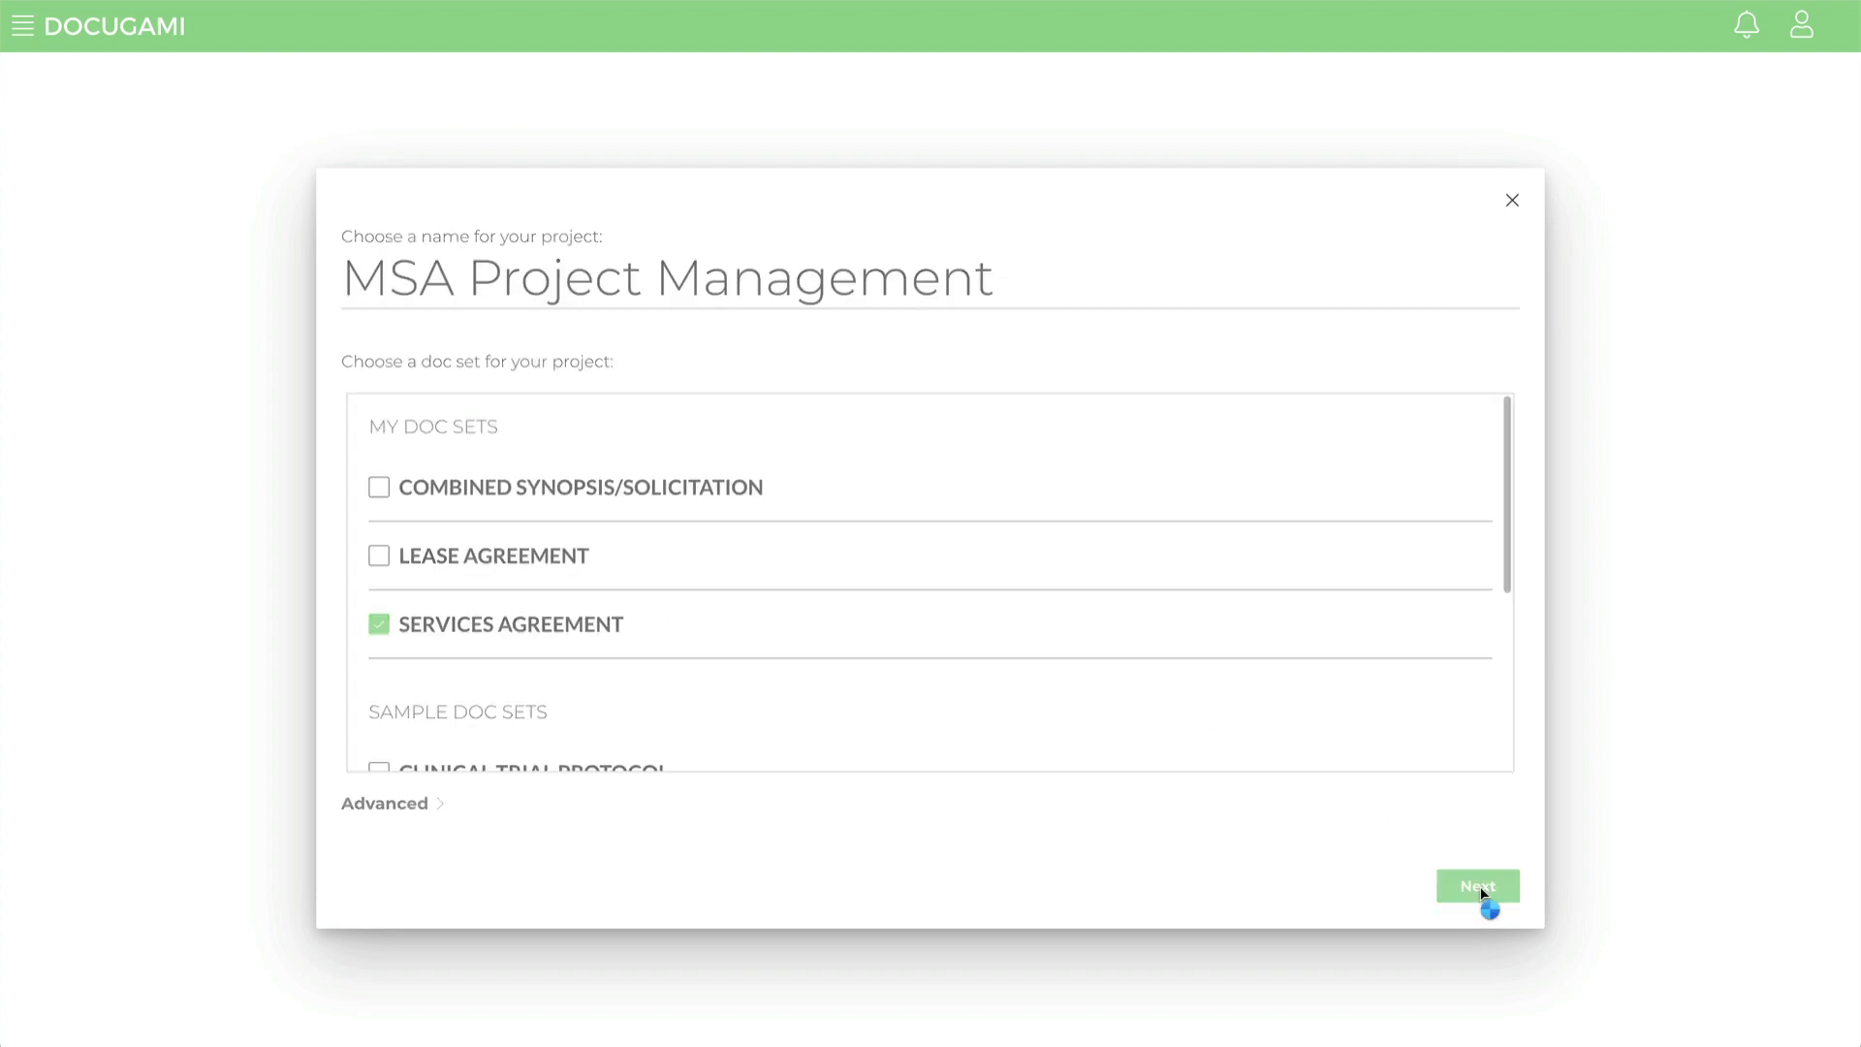
Step: Add the June 15, 2021 effective date and the Fifteen Thousand Dollars ($15,000) deposit amount to the report items
click(820, 588)
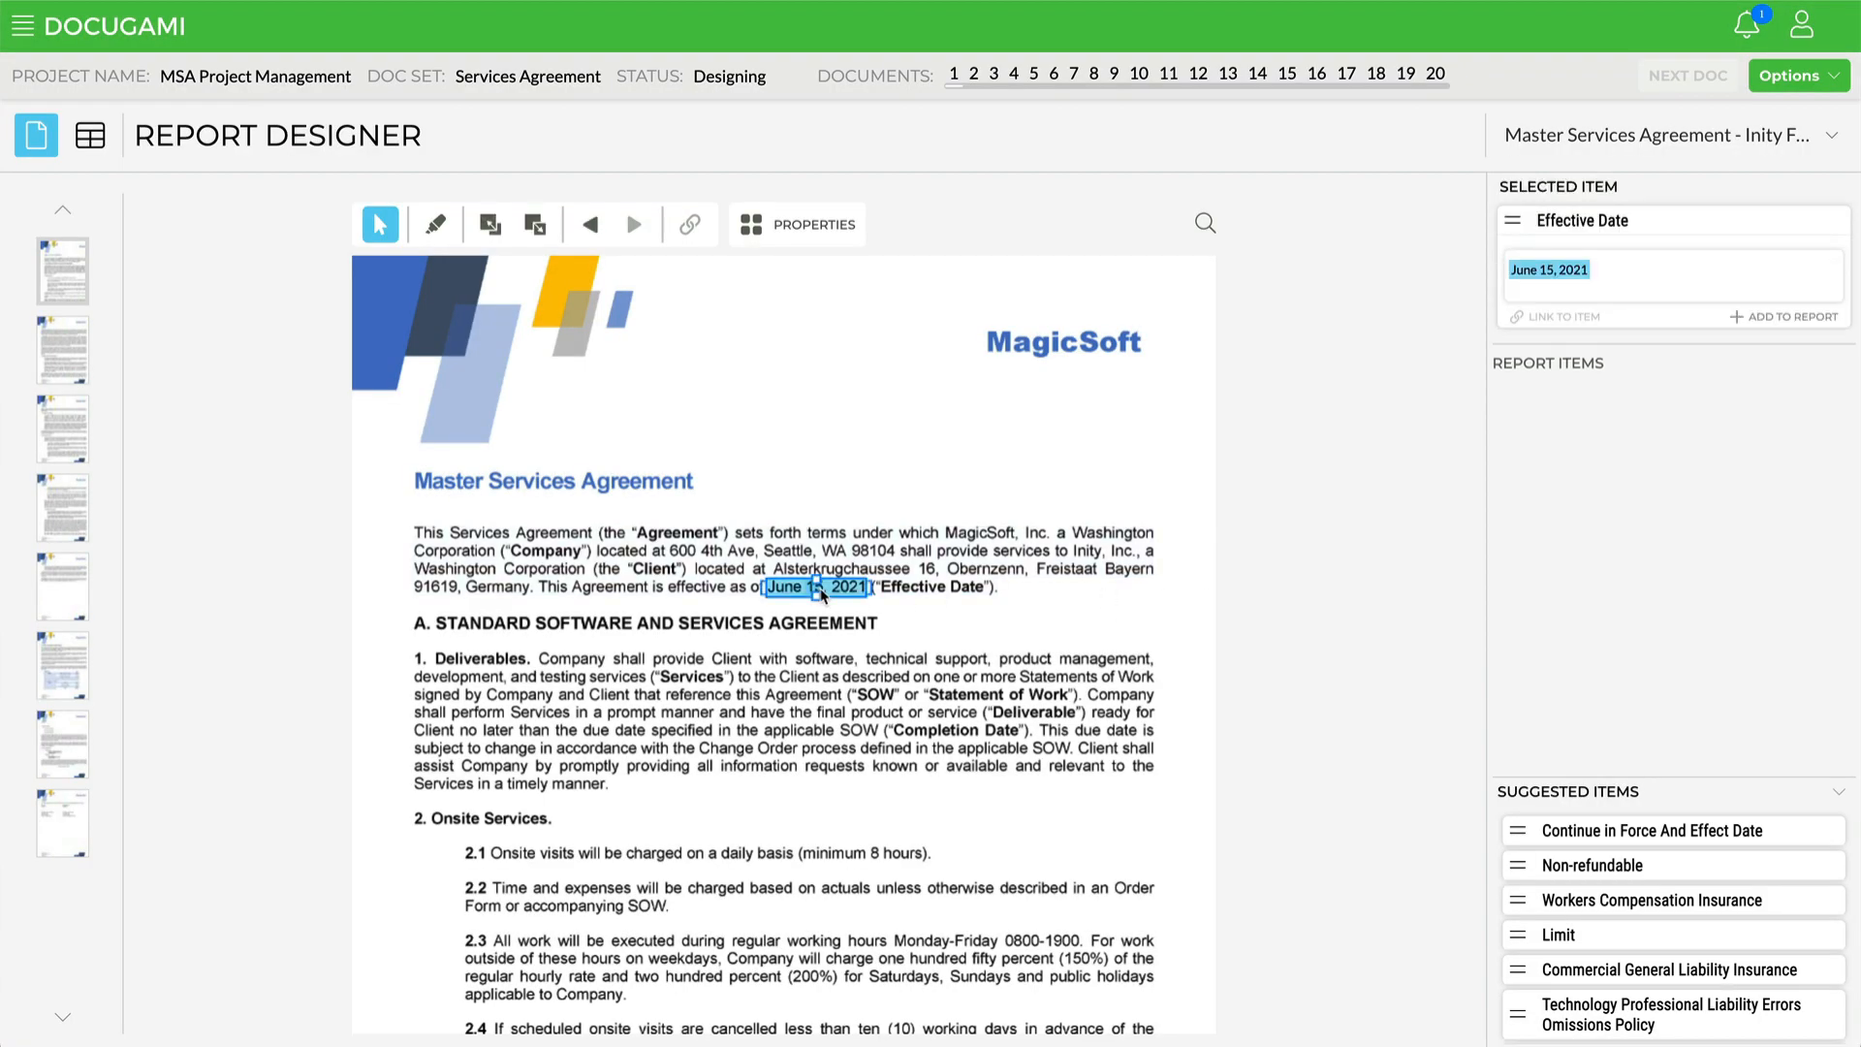
drag(821, 590, 1660, 478)
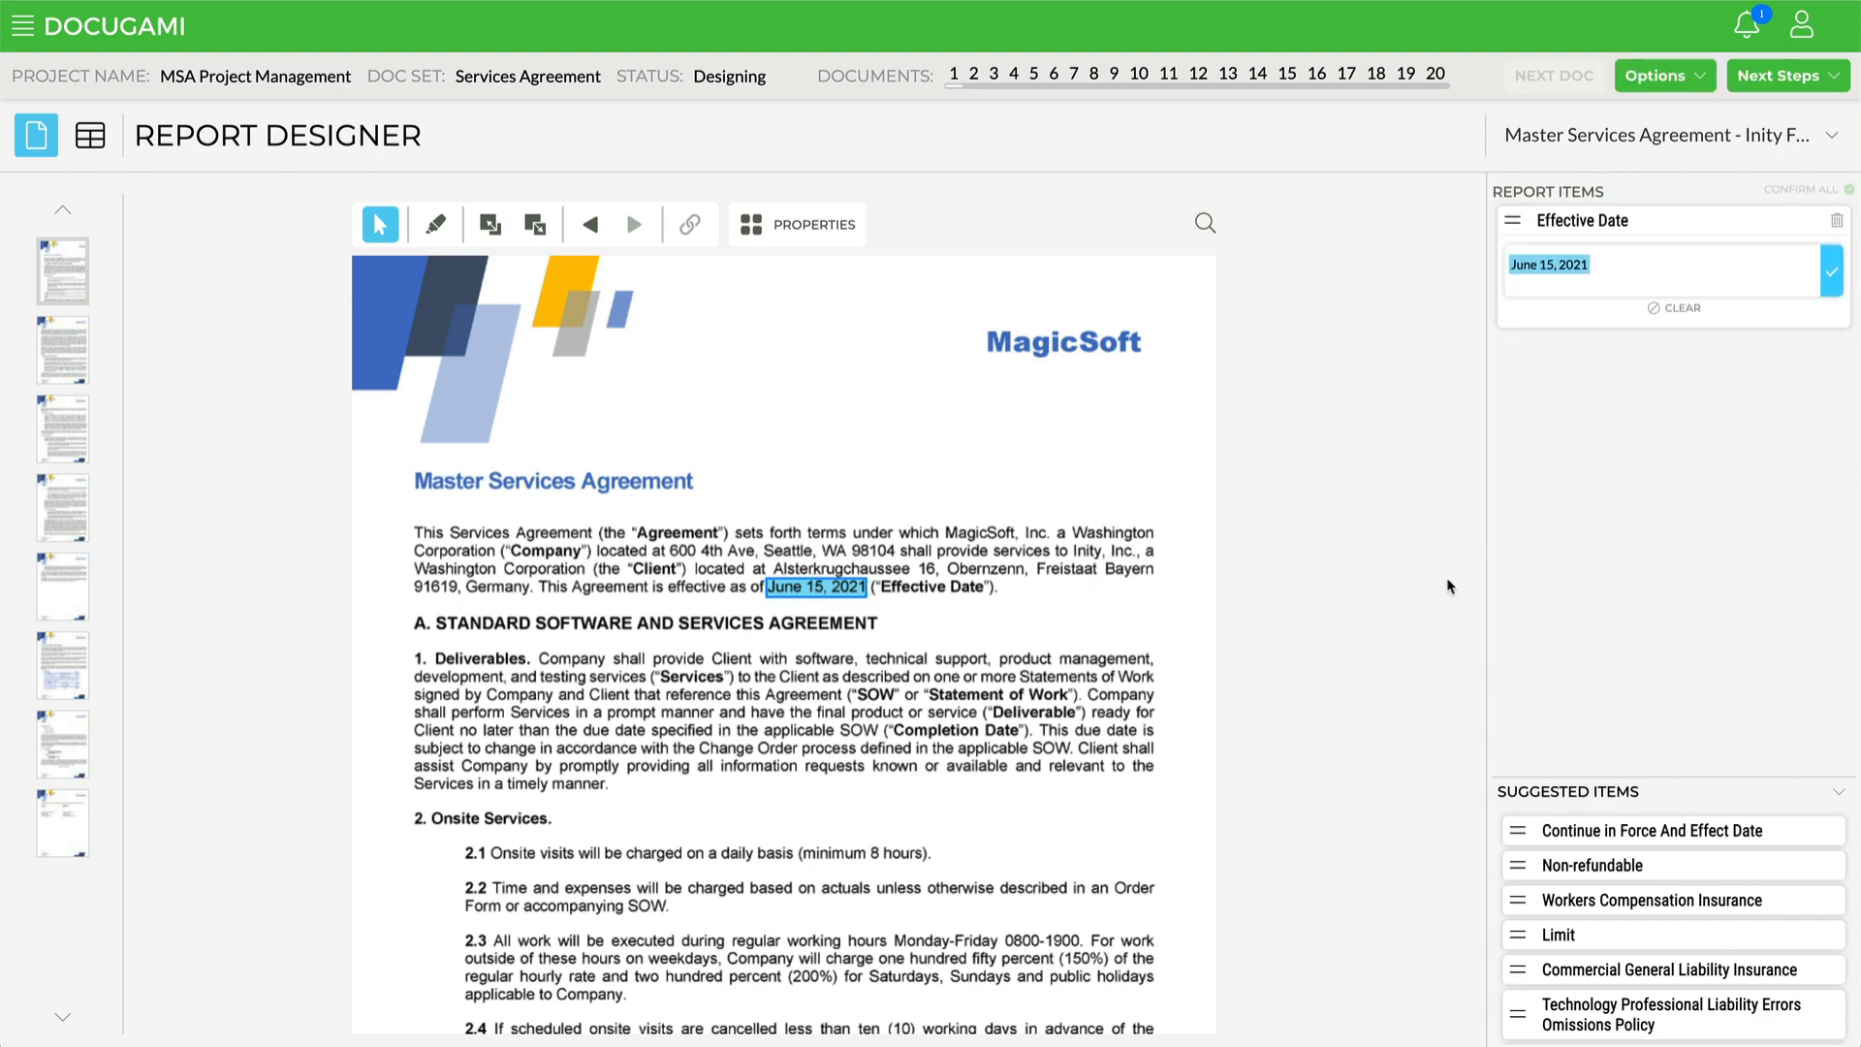
scroll(1010, 789, down, 5)
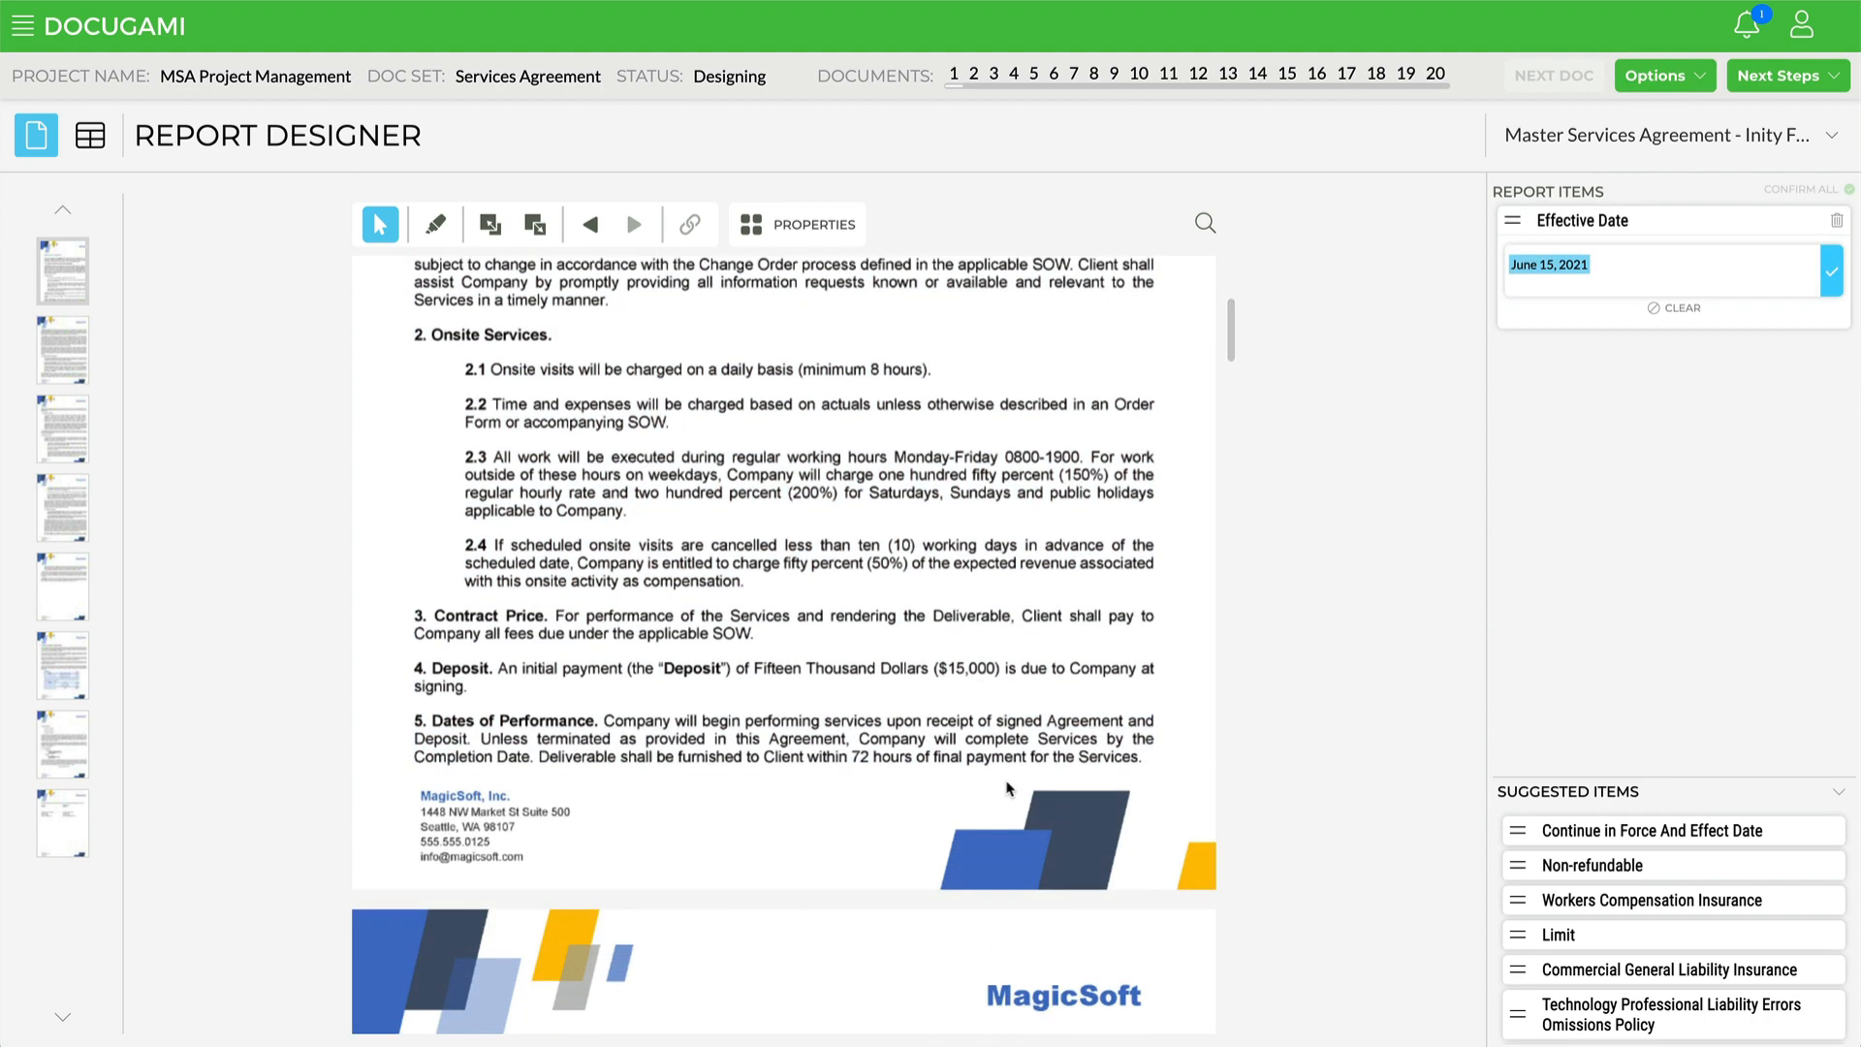
click(968, 678)
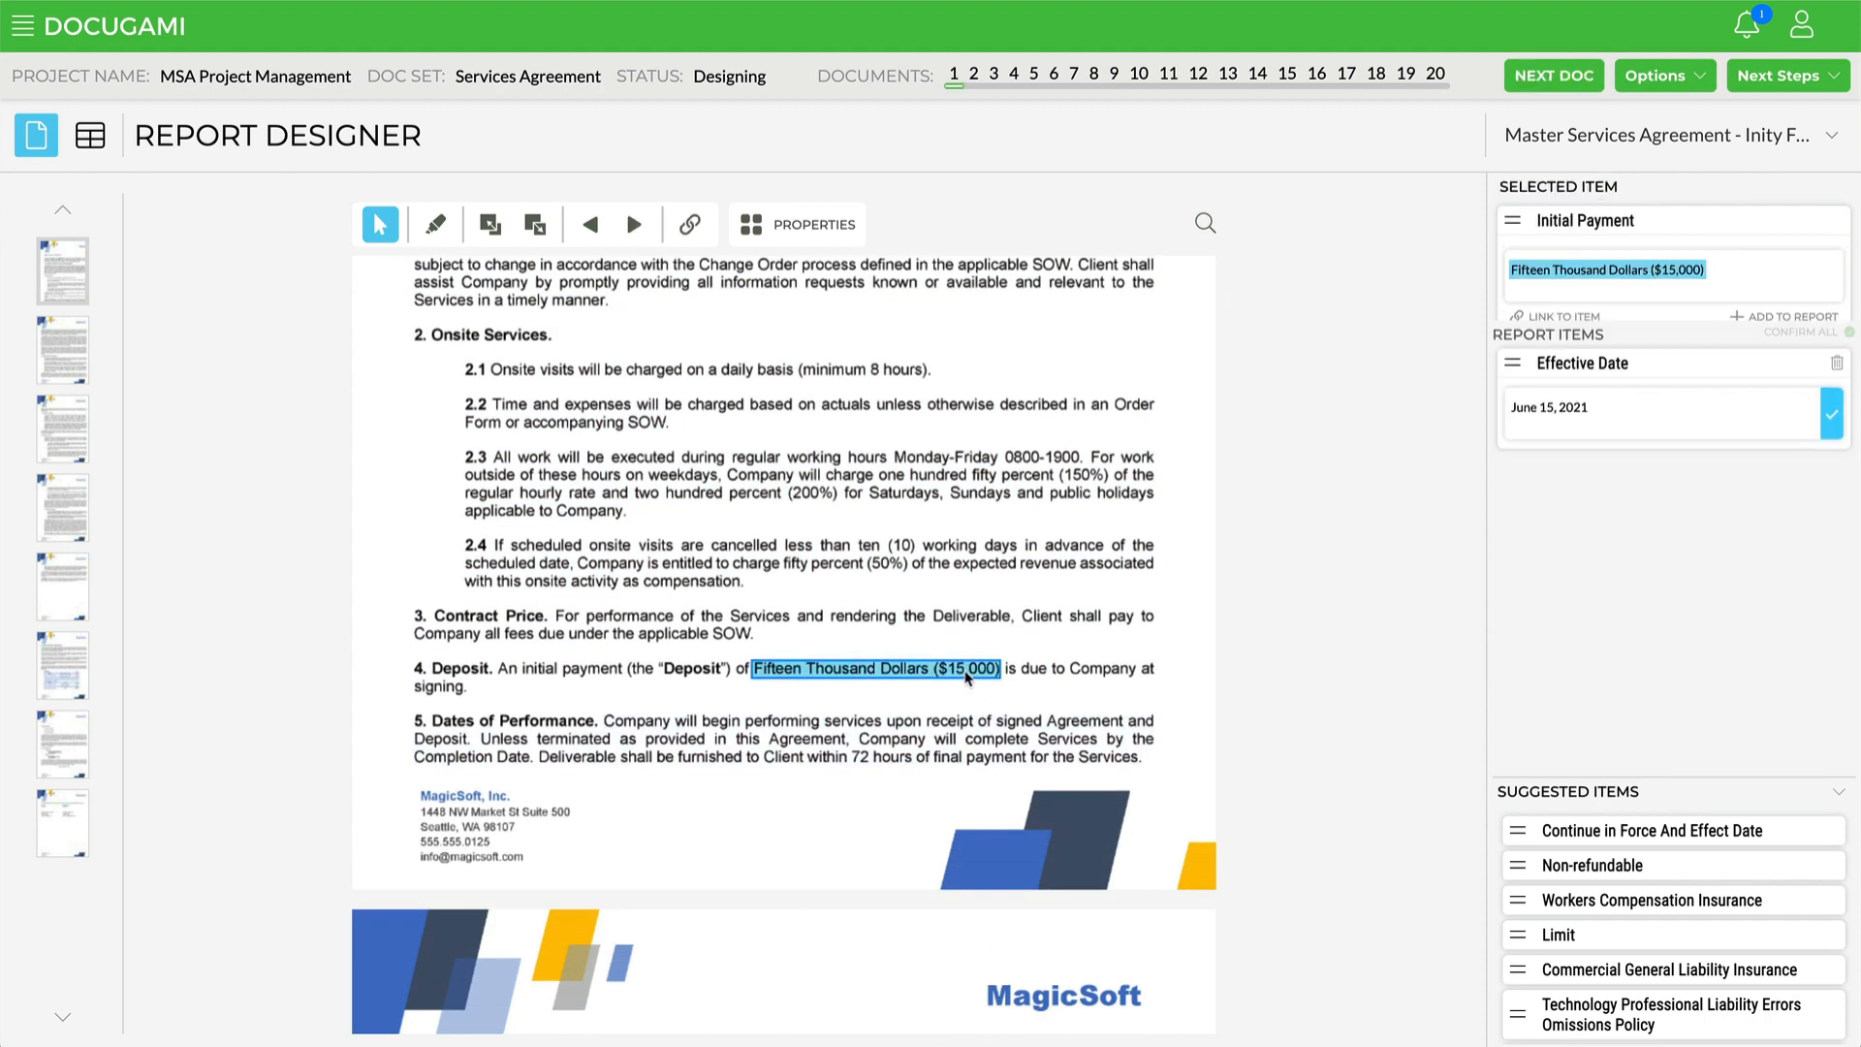
drag(968, 679, 1637, 623)
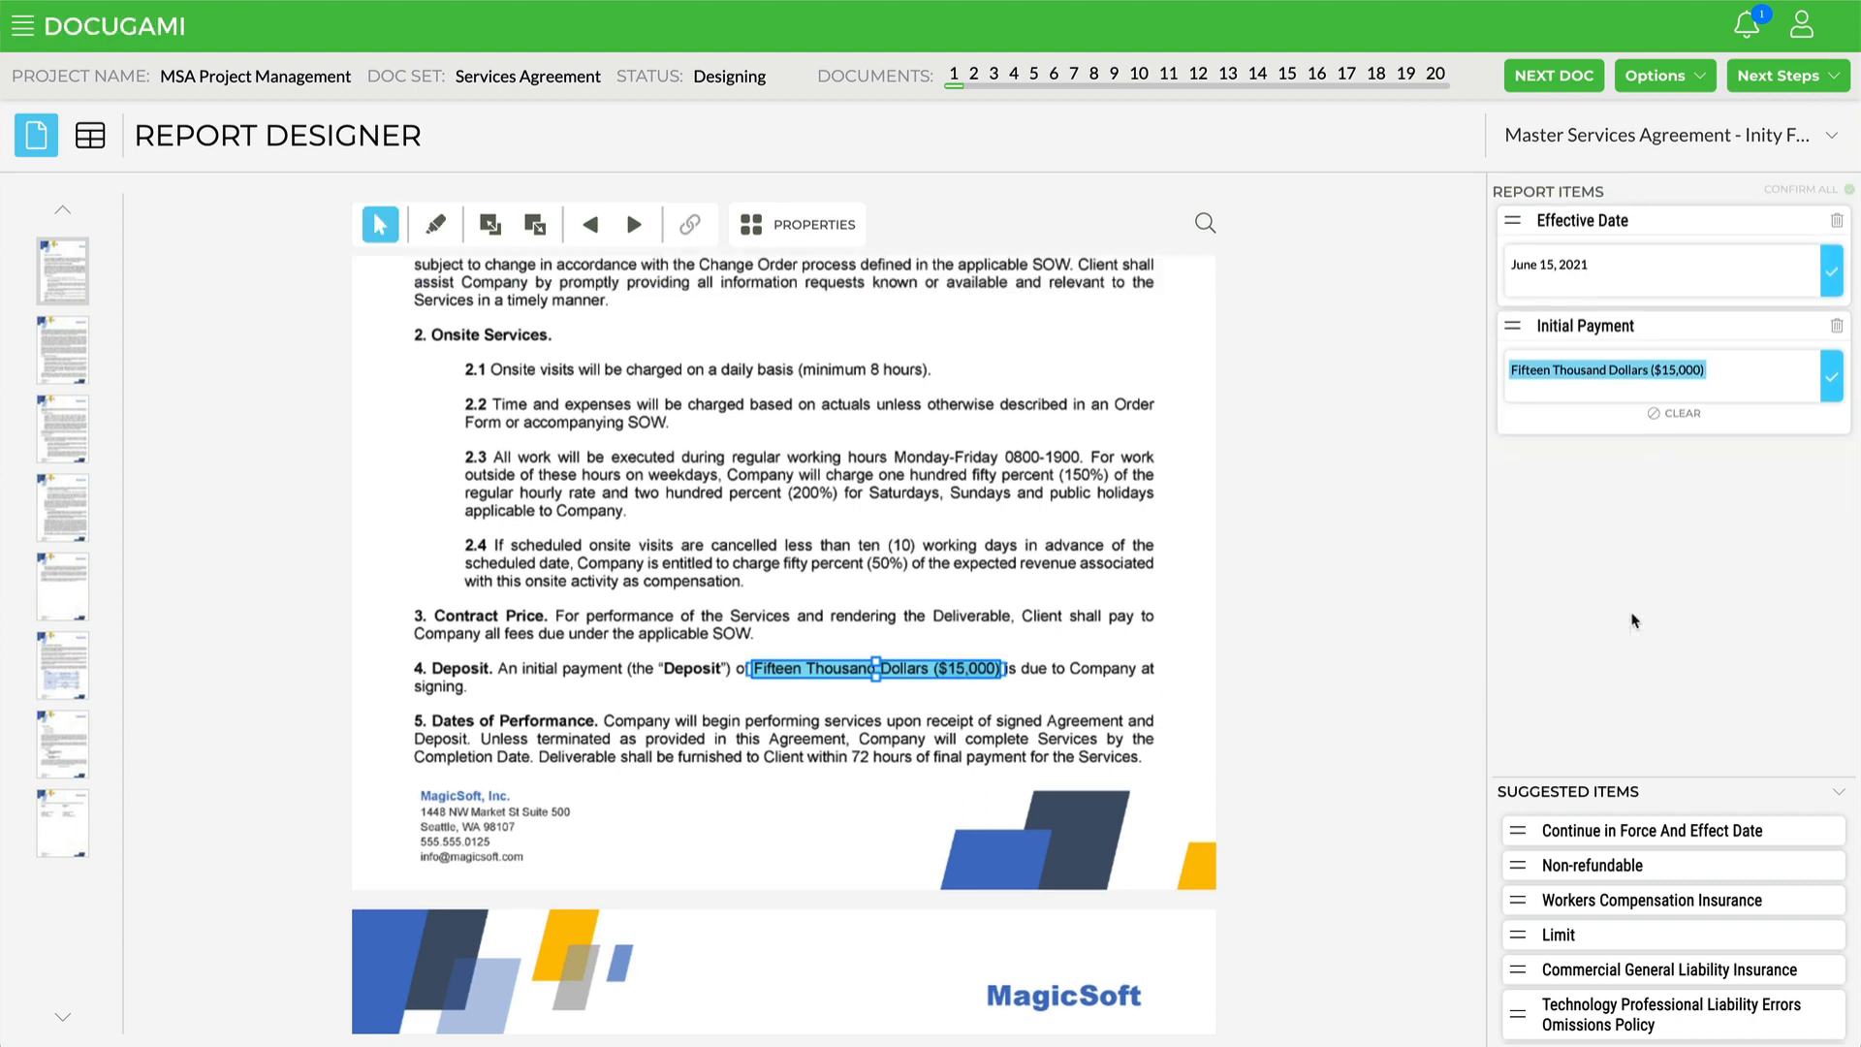
Step: Select the Dates of Performance section text in the document
scroll(997, 680, down, 1)
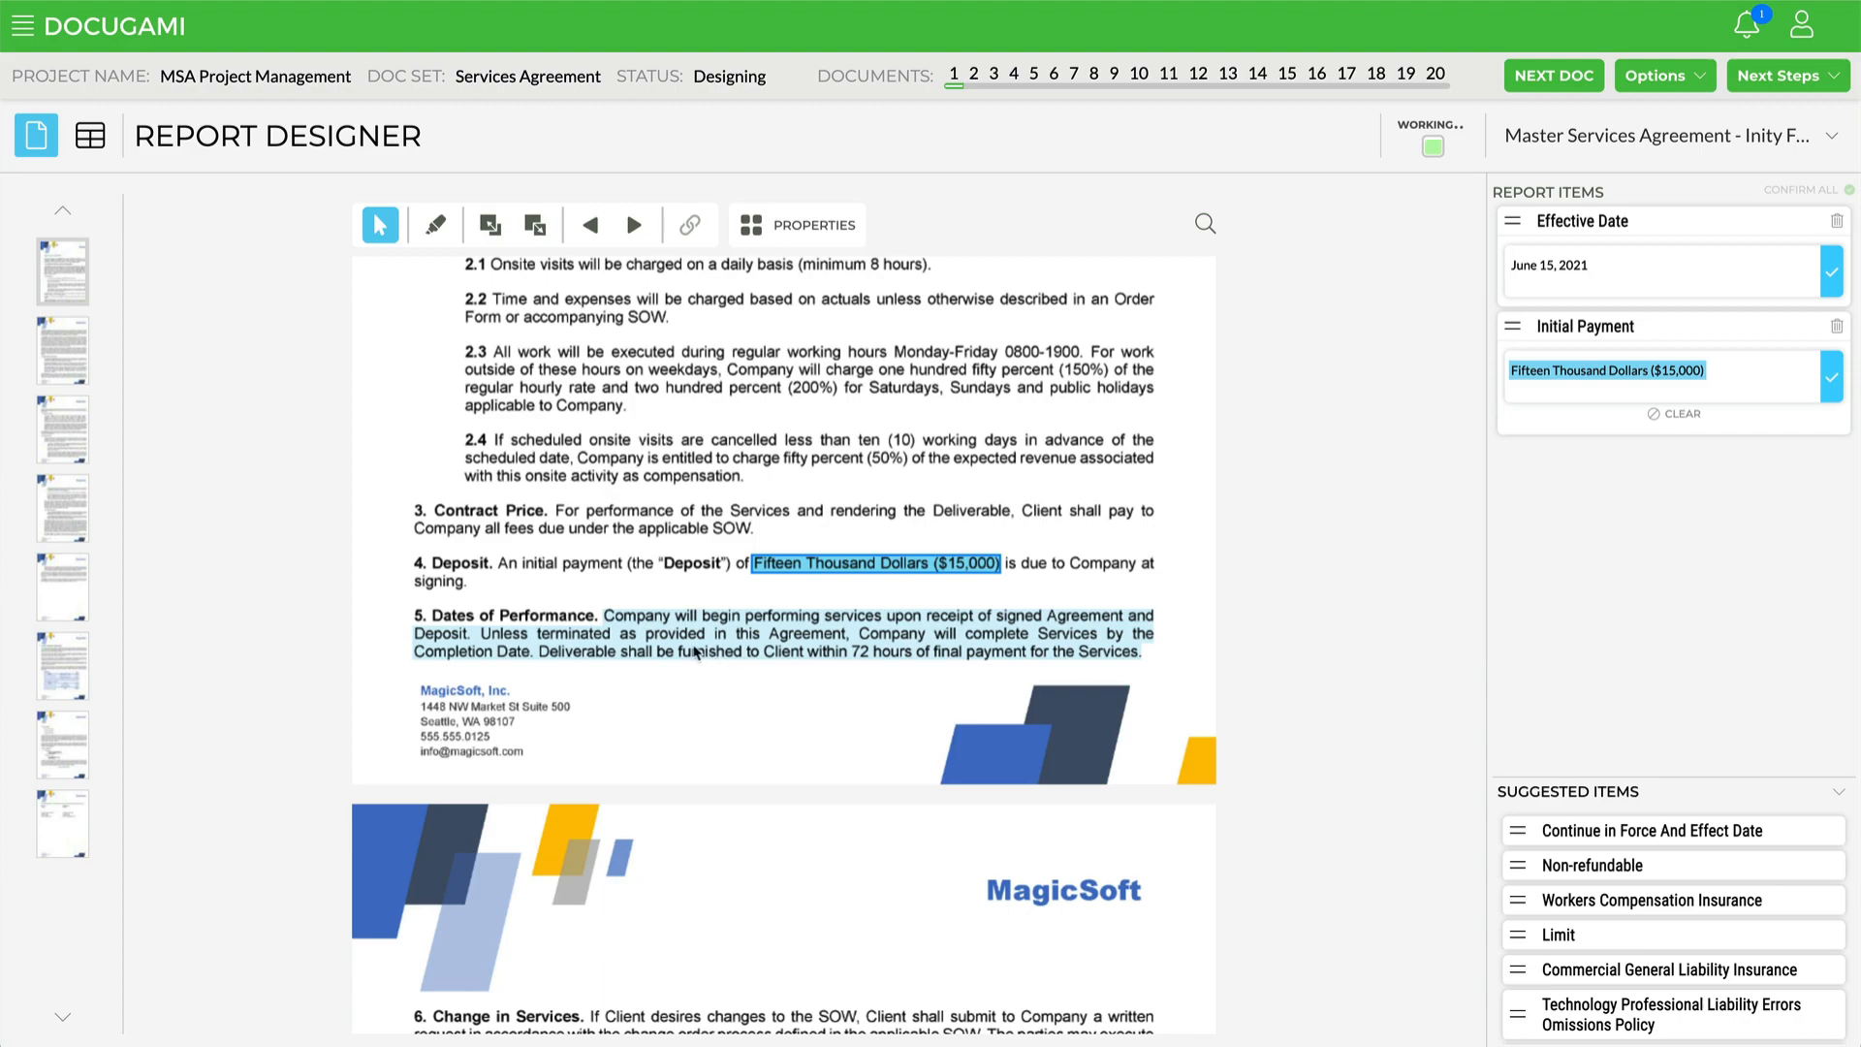
click(606, 625)
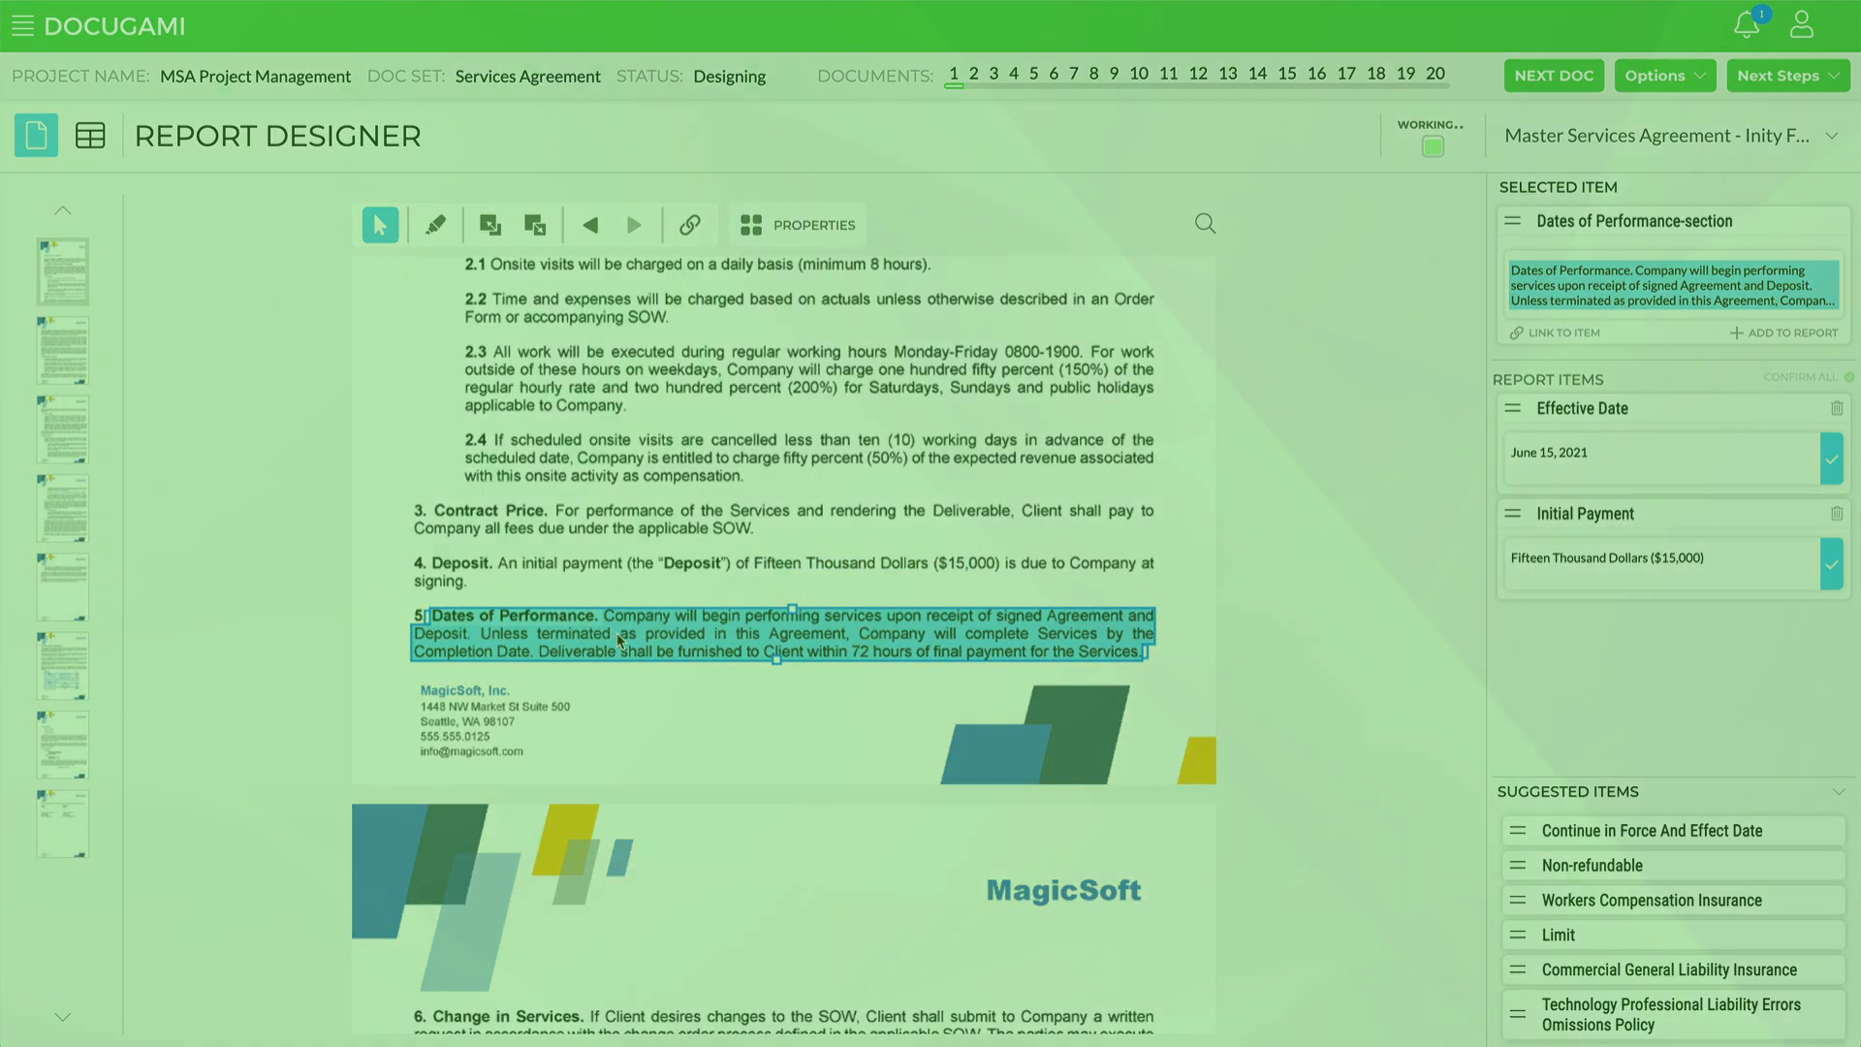